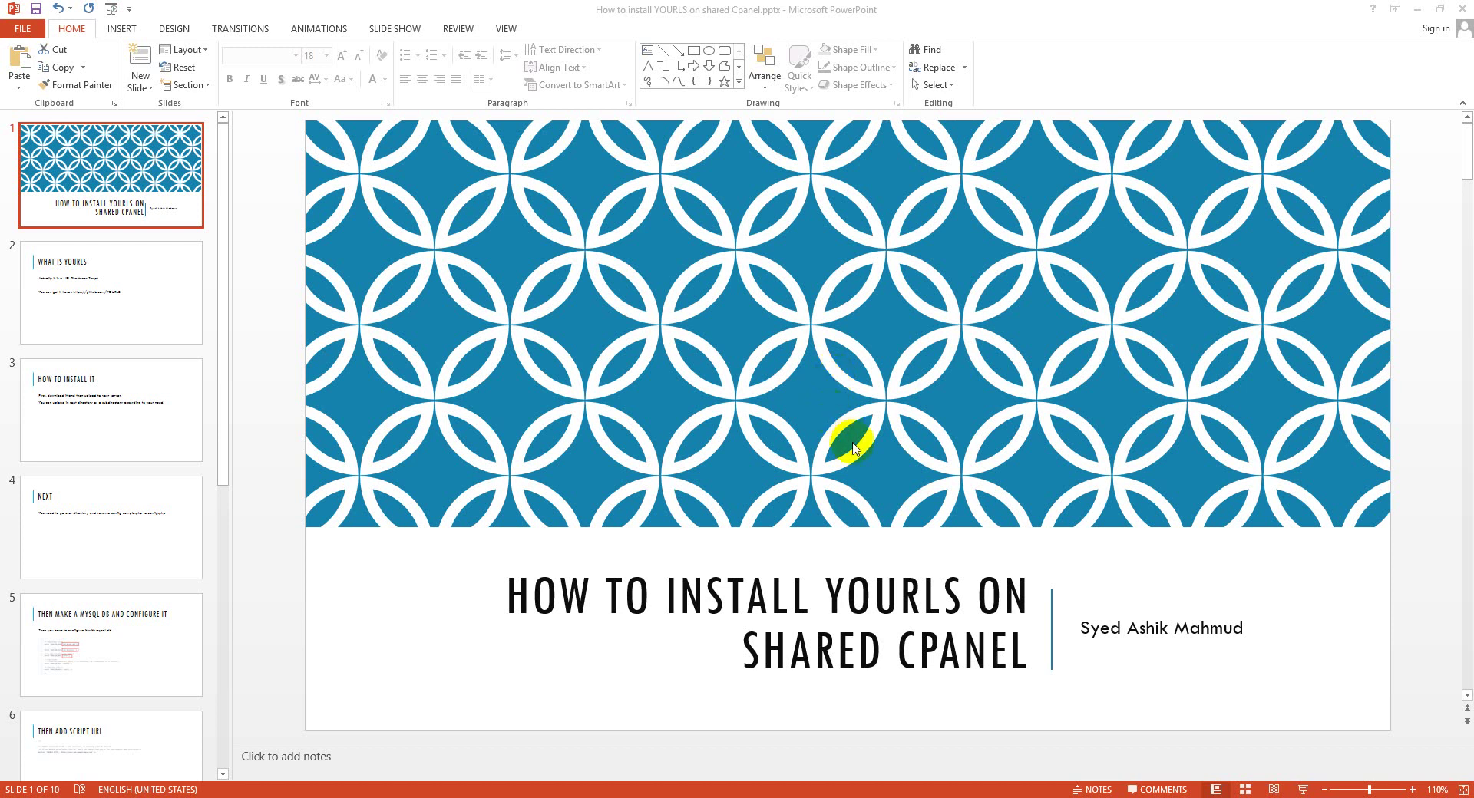
Step: Show the 'What is YOURLS' slide, then switch to Firefox on the YOURLS GitHub page
left_click(63, 328)
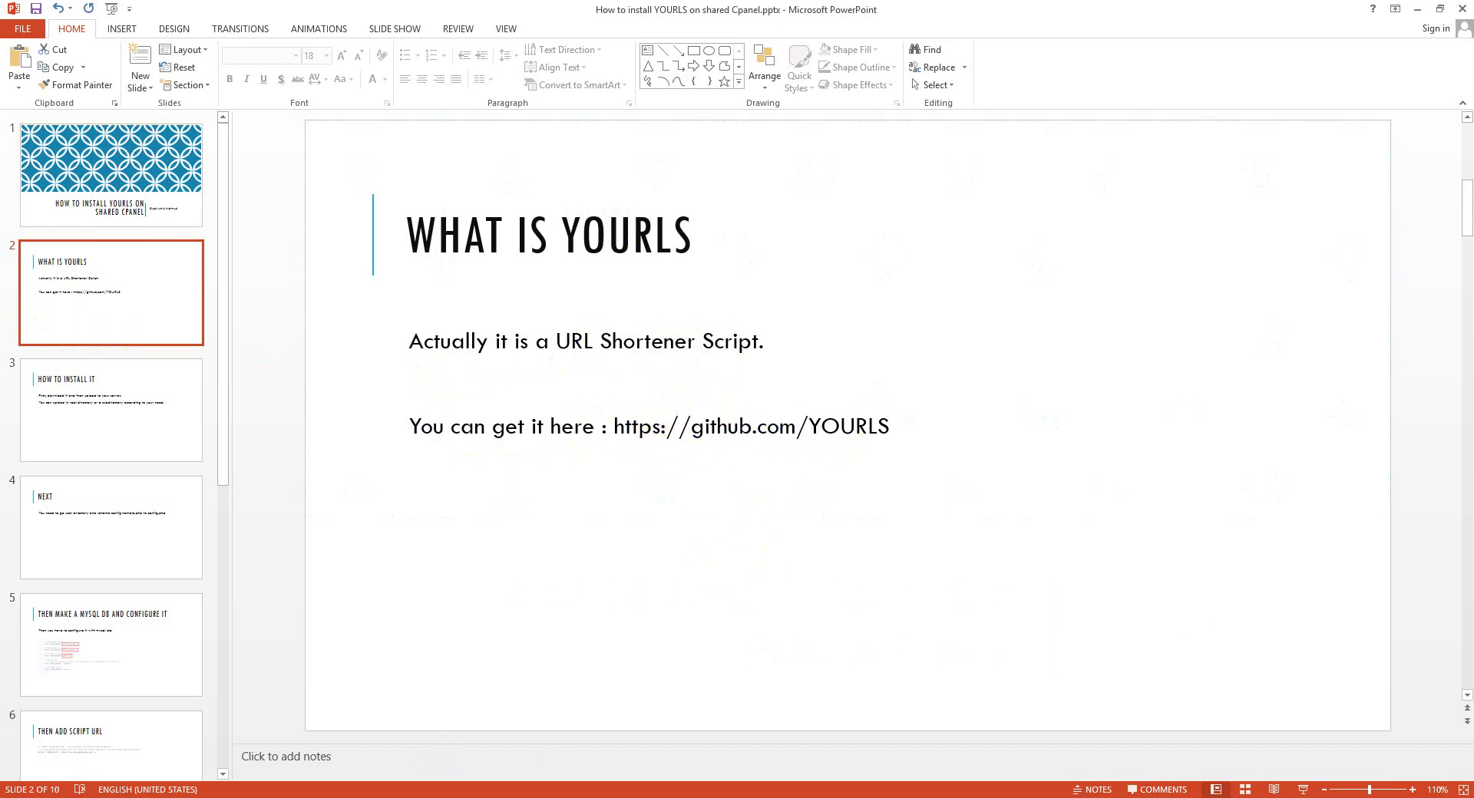
key("alt+Tab")
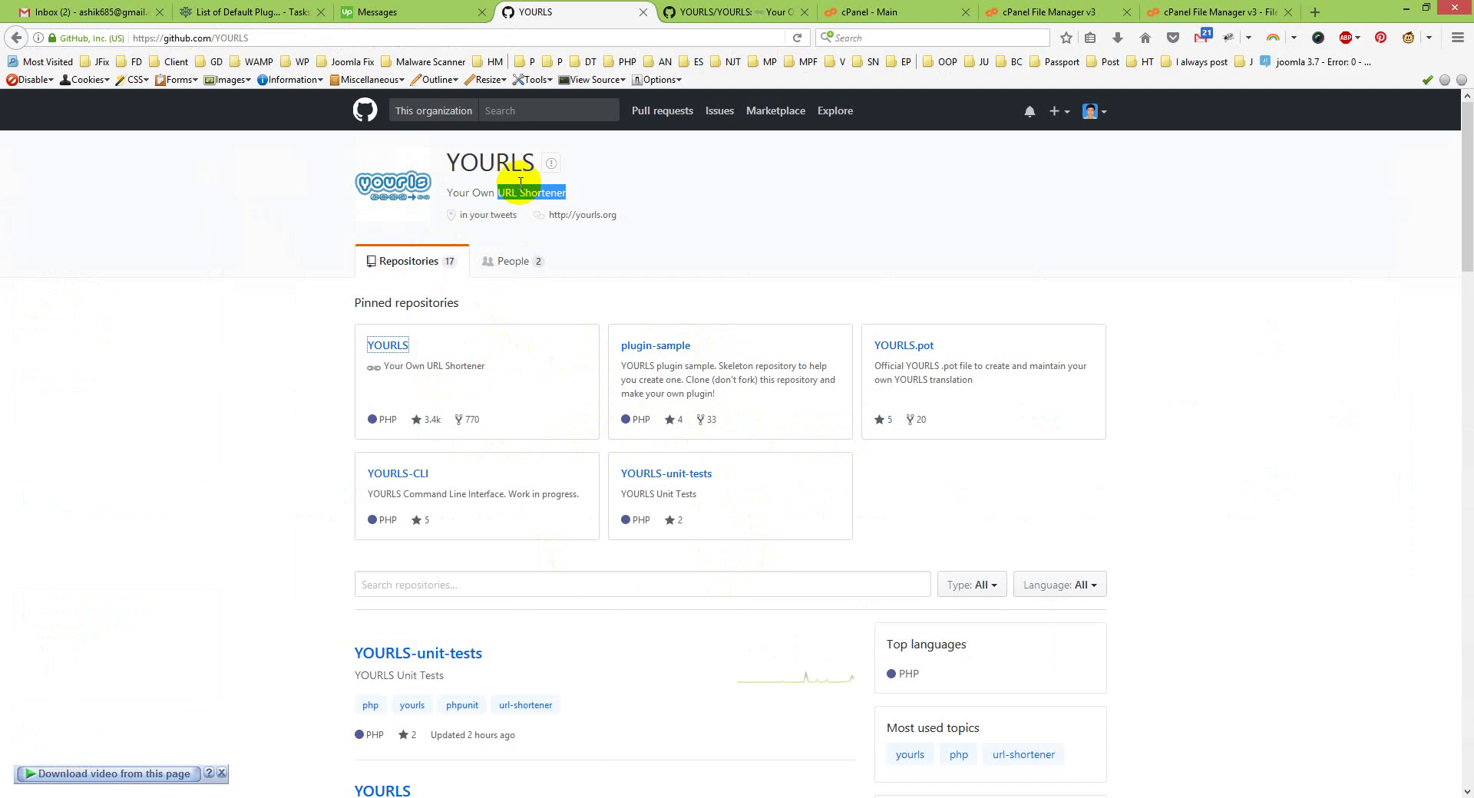
Step: Point out the YOURLS organisation address, then open and highlight the YOURLS/YOURLS repository URL
left_click(269, 36)
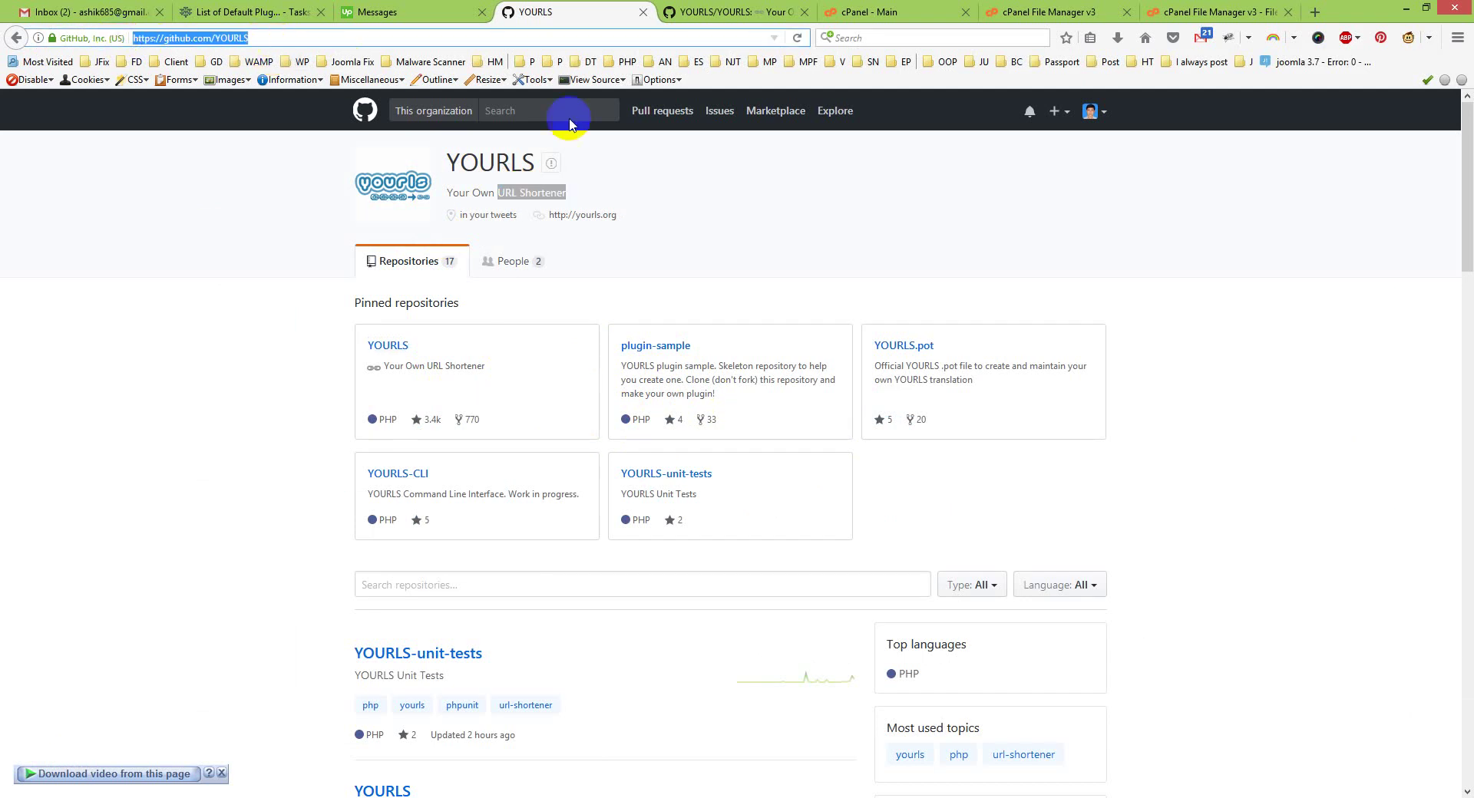
left_click(659, 190)
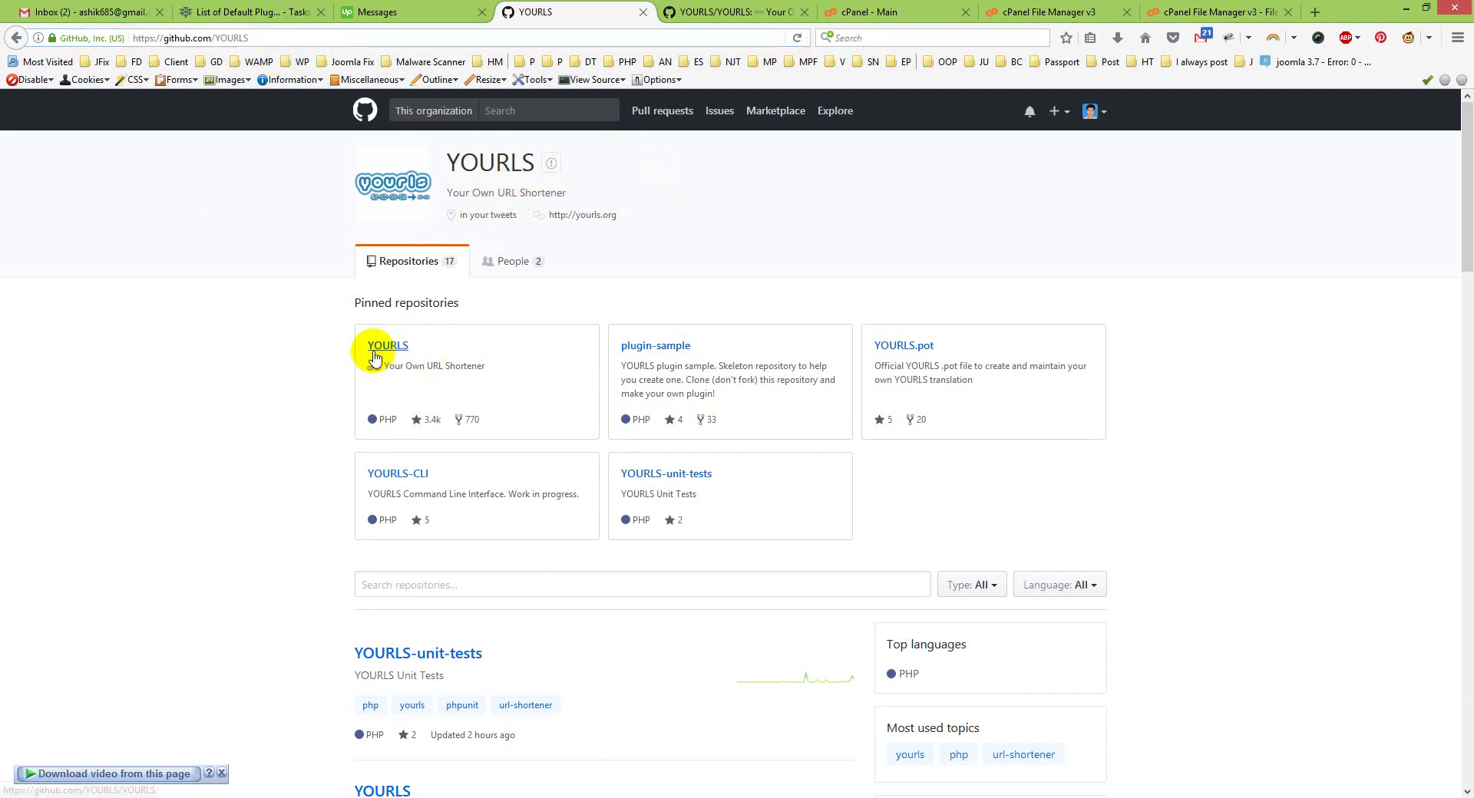
left_click(721, 12)
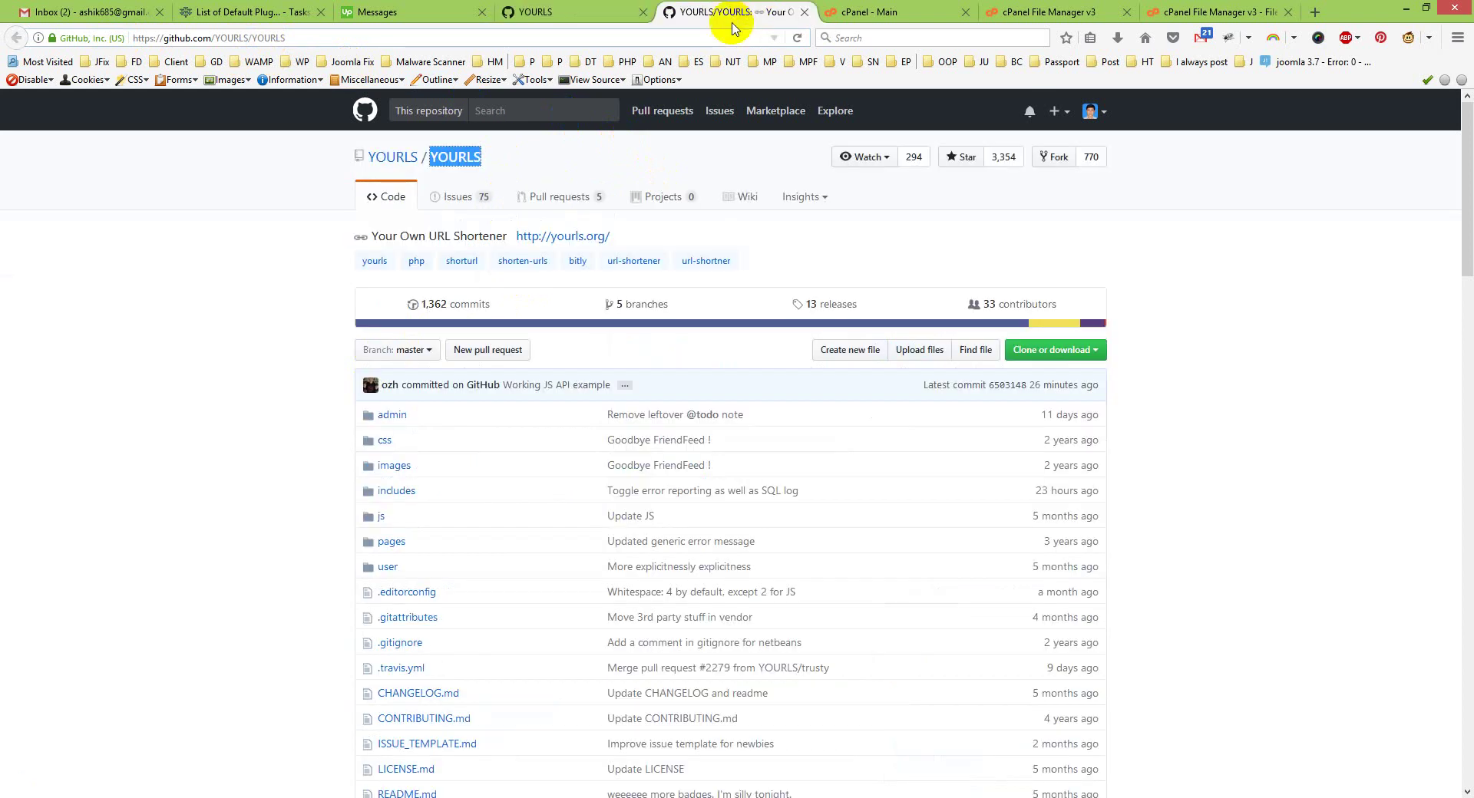
left_click(279, 37)
left_click_drag(279, 37, 133, 38)
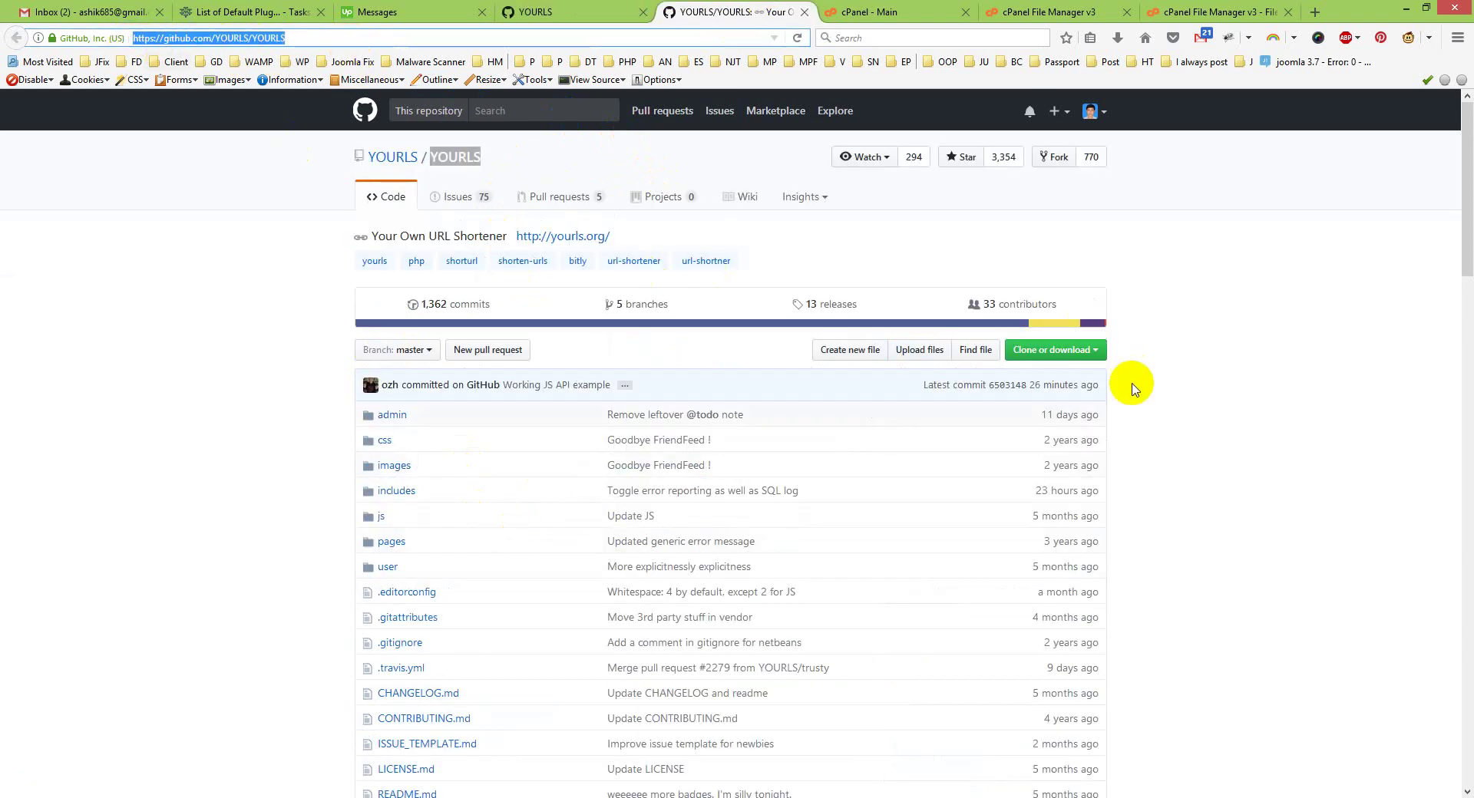
Step: Show the repository's Clone or download ZIP option, close it, and return to PowerPoint
left_click(1085, 352)
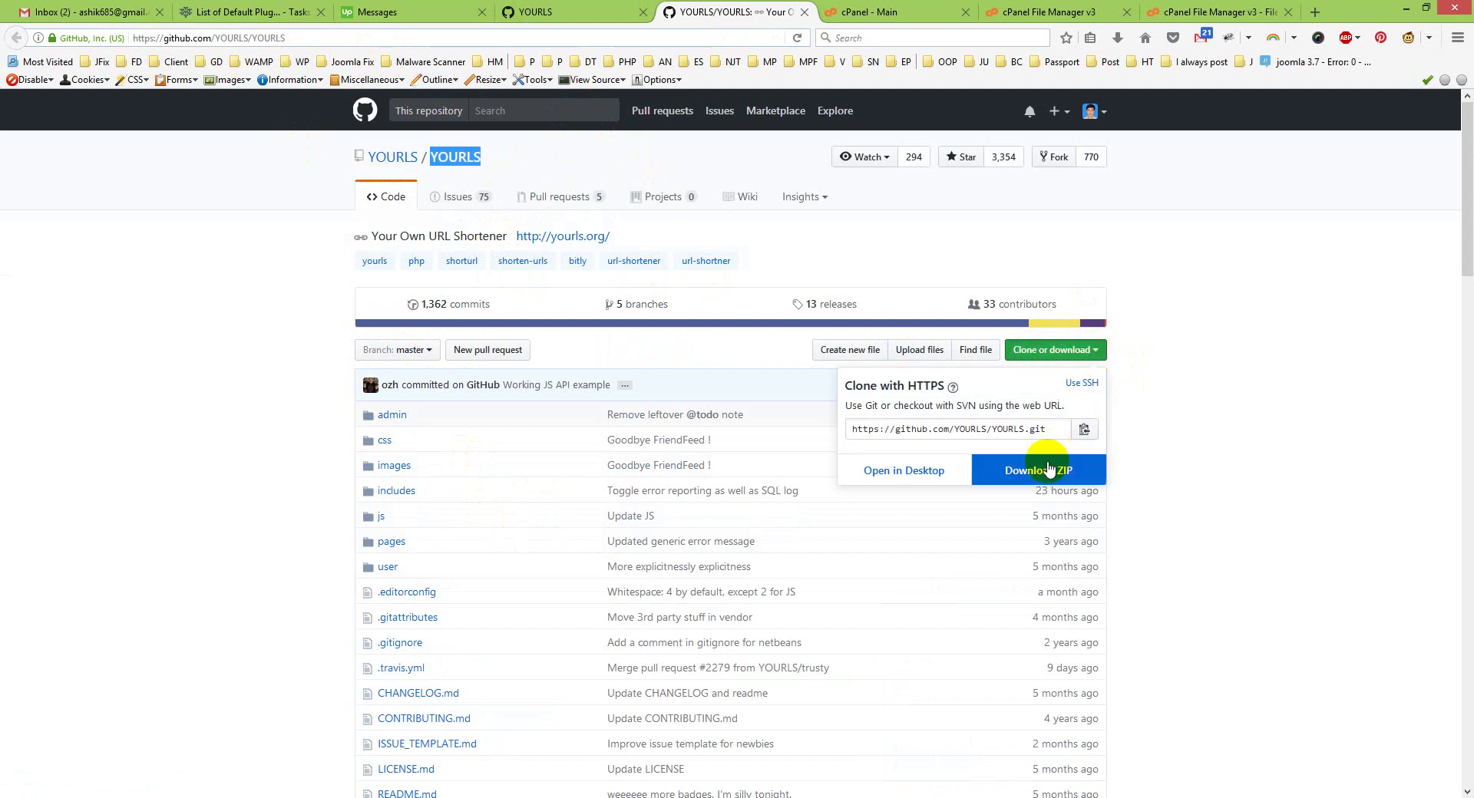
left_click(1080, 354)
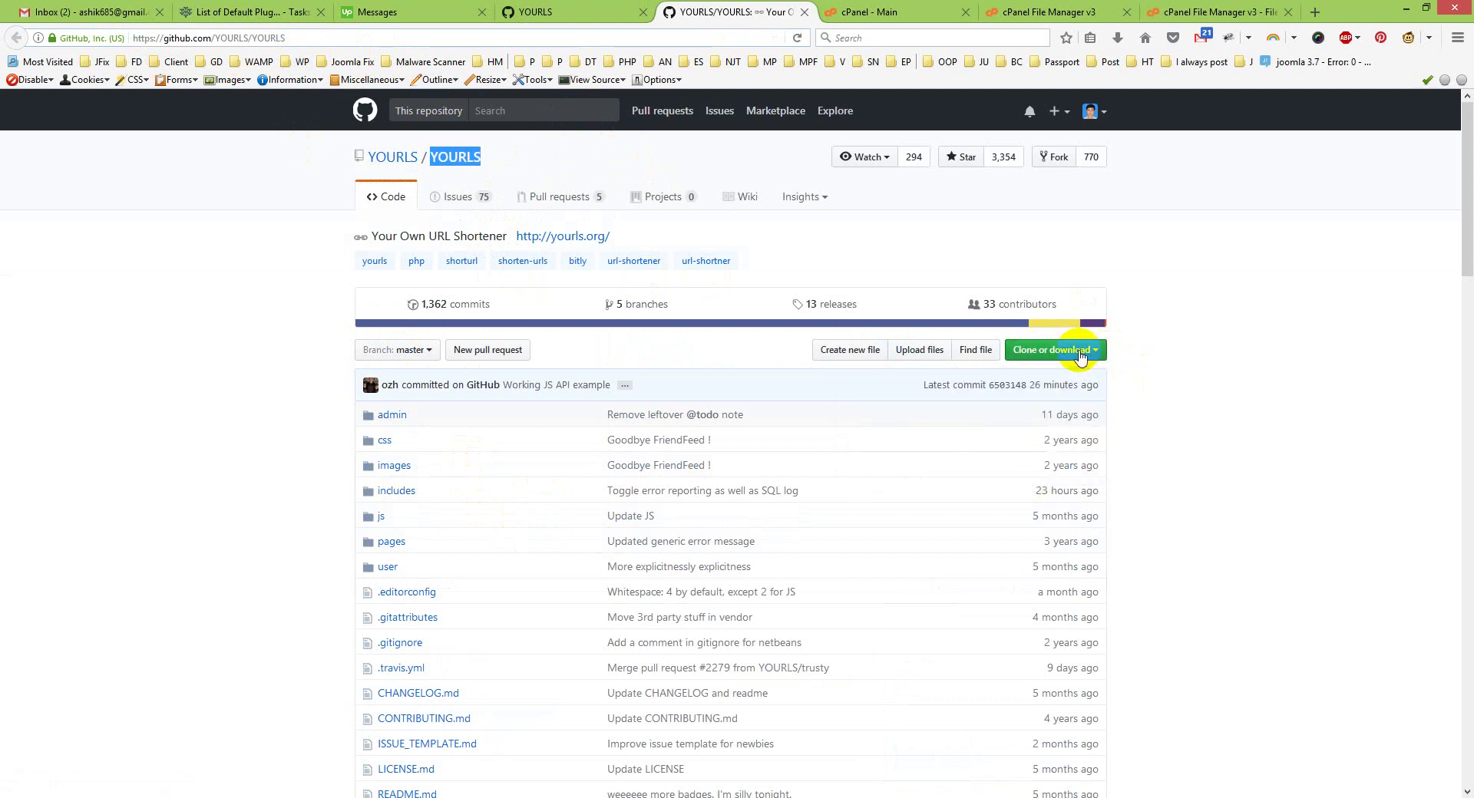
left_click(786, 795)
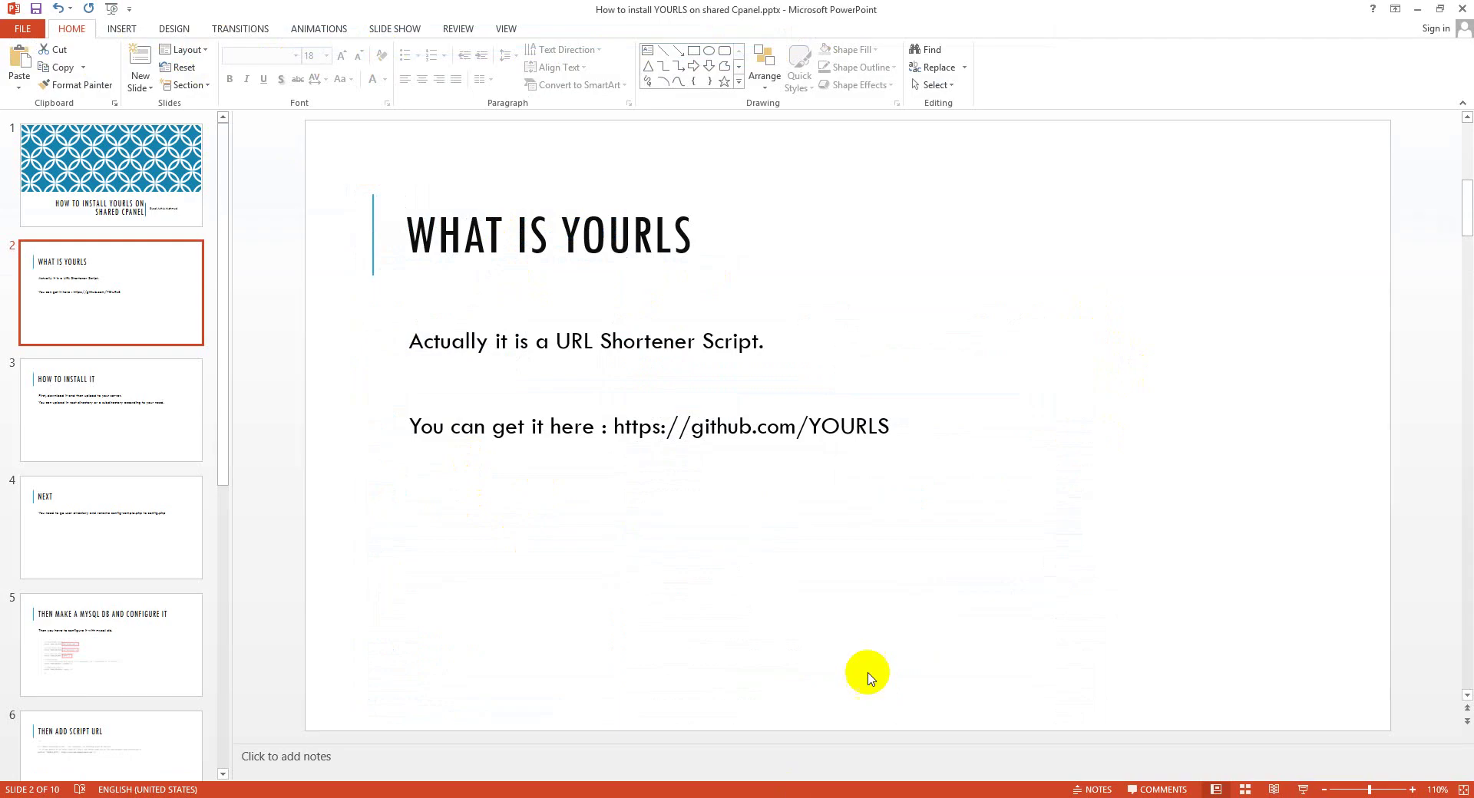
Step: Show the 'How to Install It' slide, then return to the cPanel File Manager tab
left_click(118, 441)
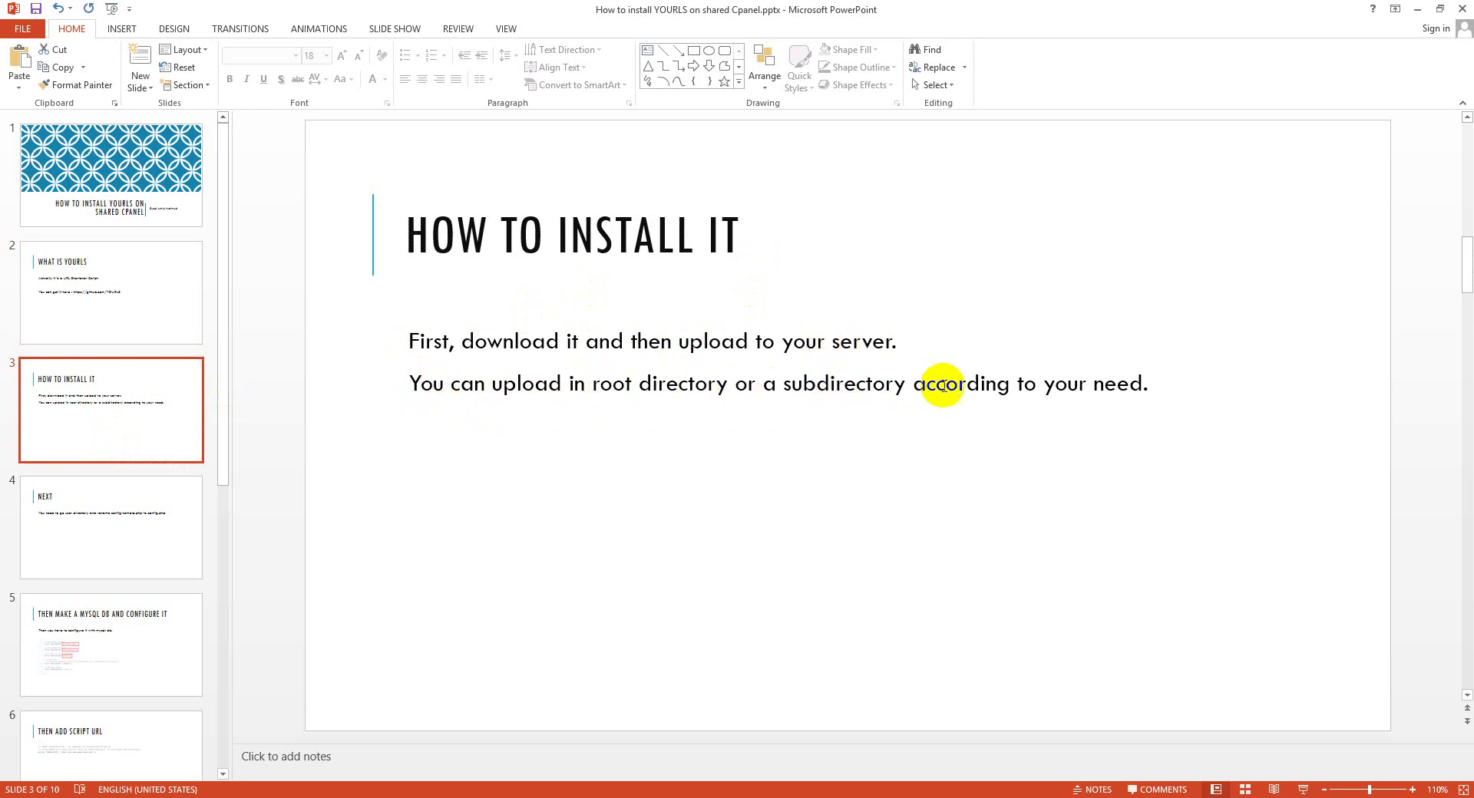
key("alt+Tab")
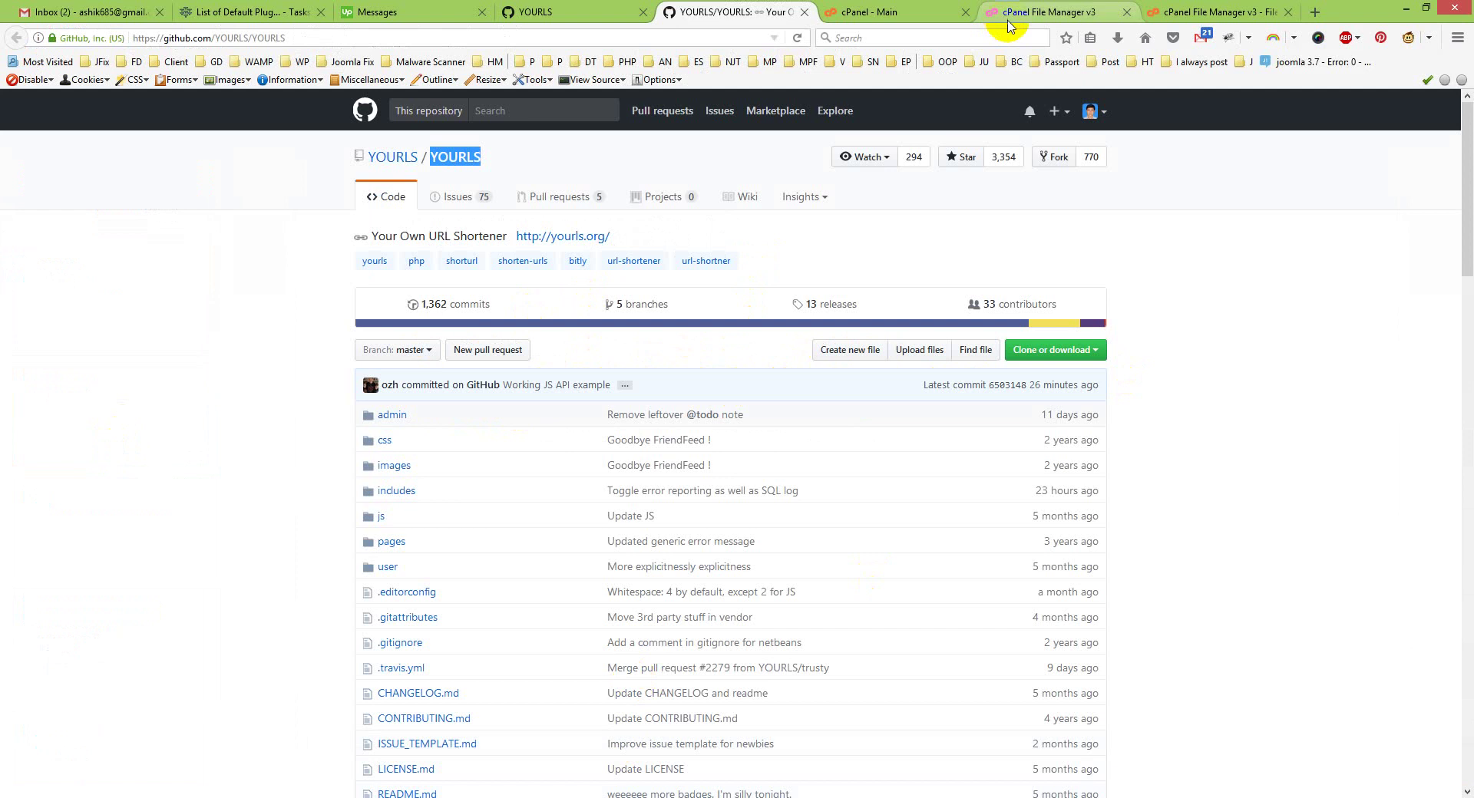
left_click(1163, 11)
Step: Verify YOURLS-master.zip uploaded 100% (2.52 MB) to public_html, then return to the file listing
left_click(1063, 9)
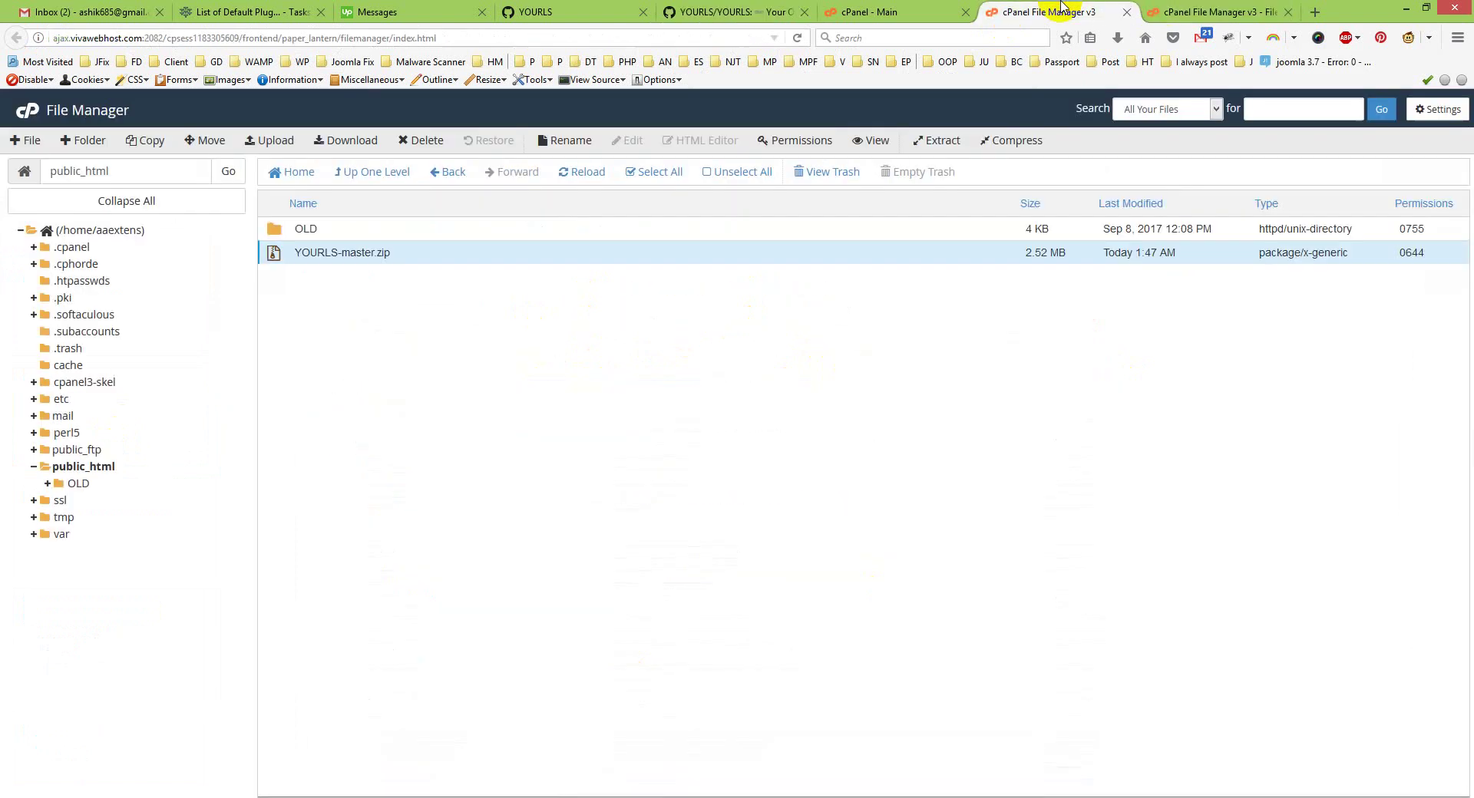
left_click(1174, 11)
left_click_drag(401, 407, 301, 408)
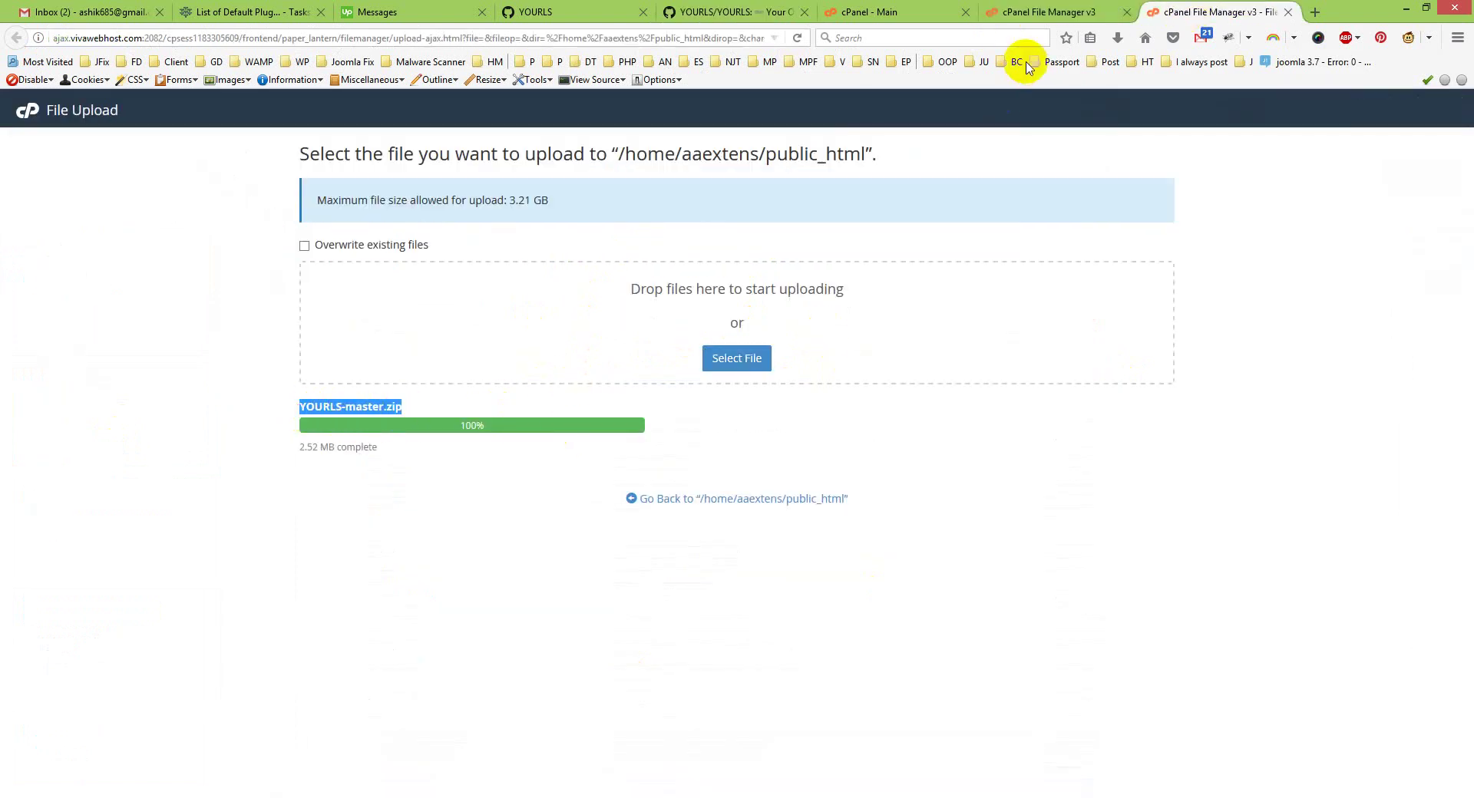
left_click(1056, 9)
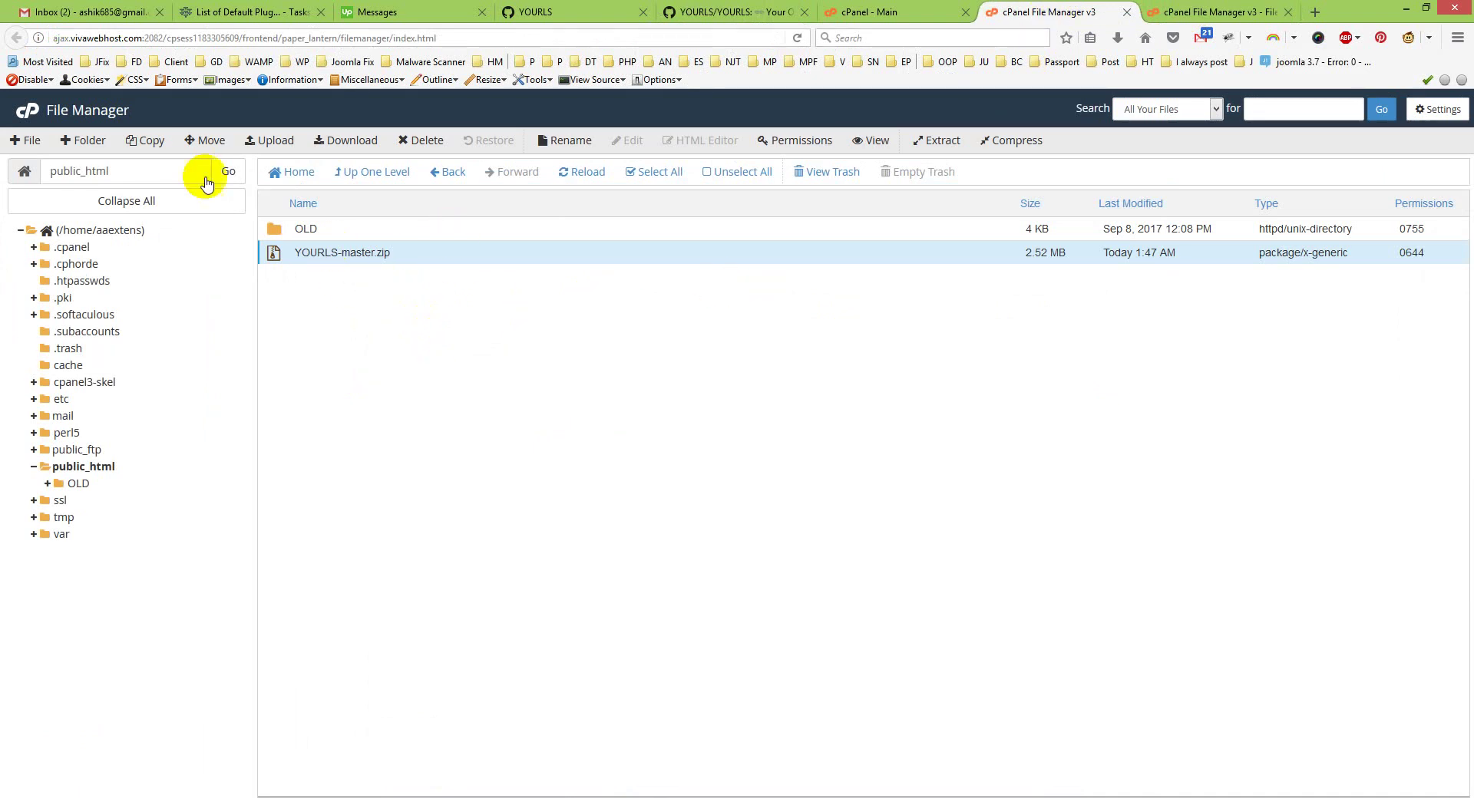
Step: Create a new folder named url in public_html
left_click(89, 141)
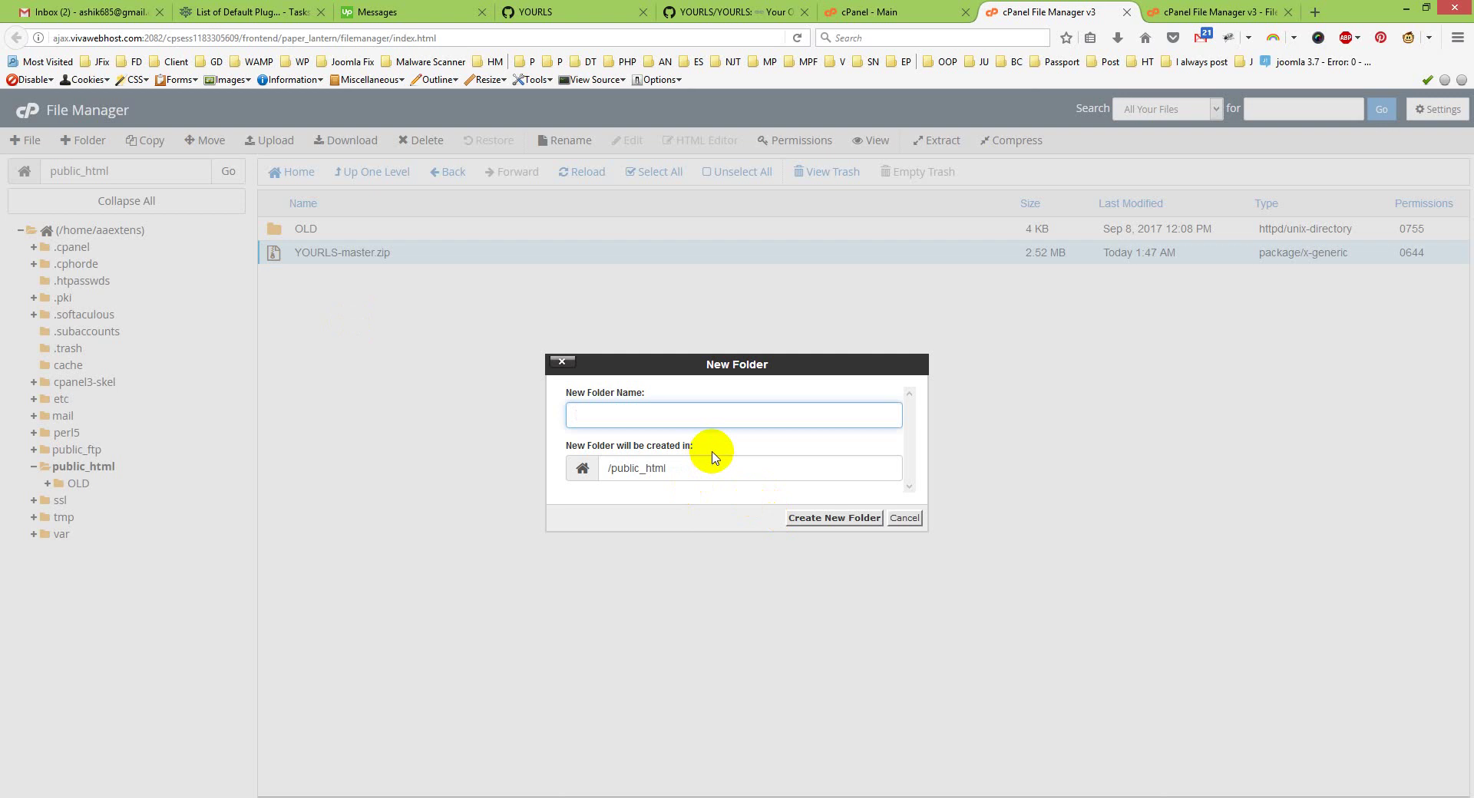
type("url")
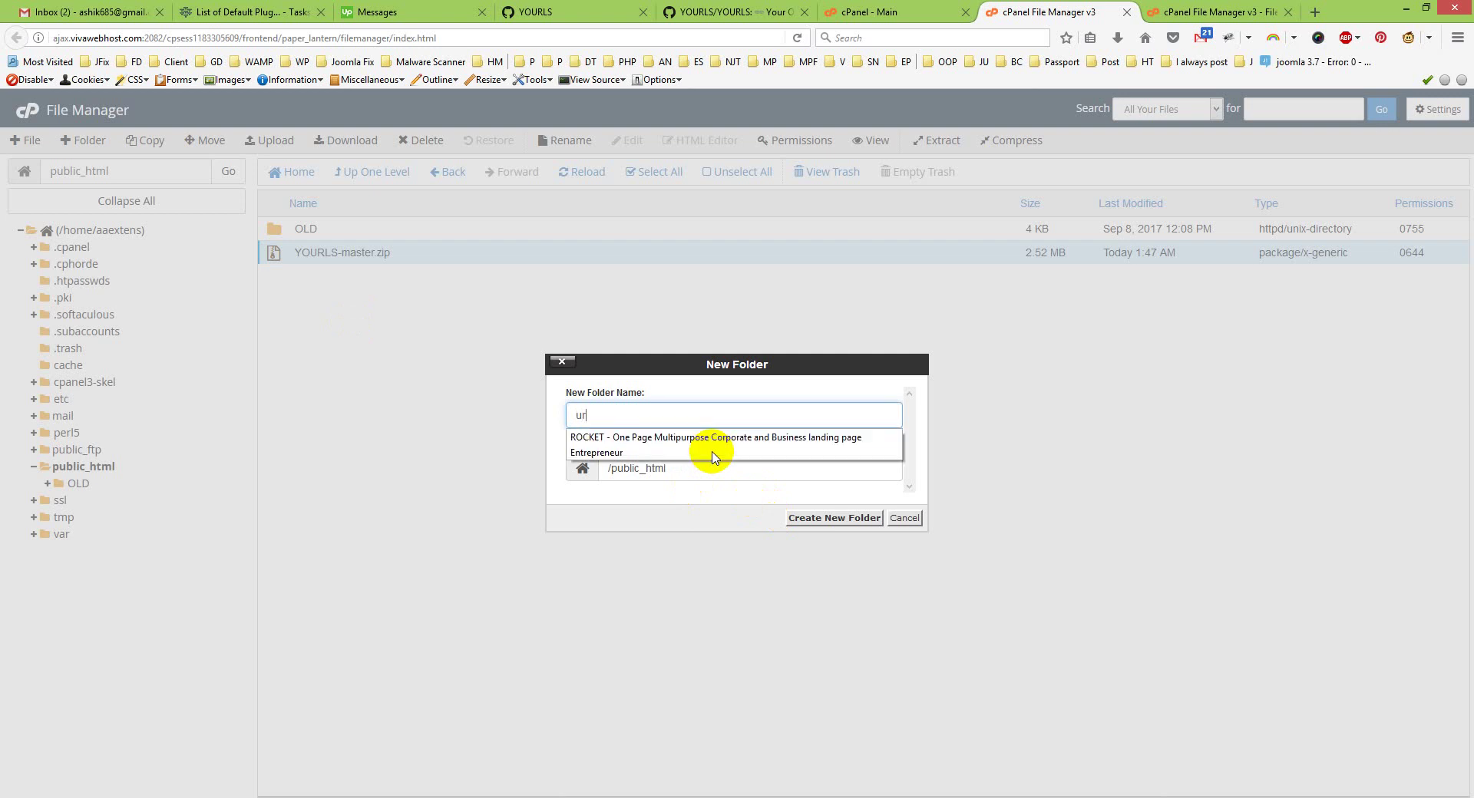
left_click(817, 519)
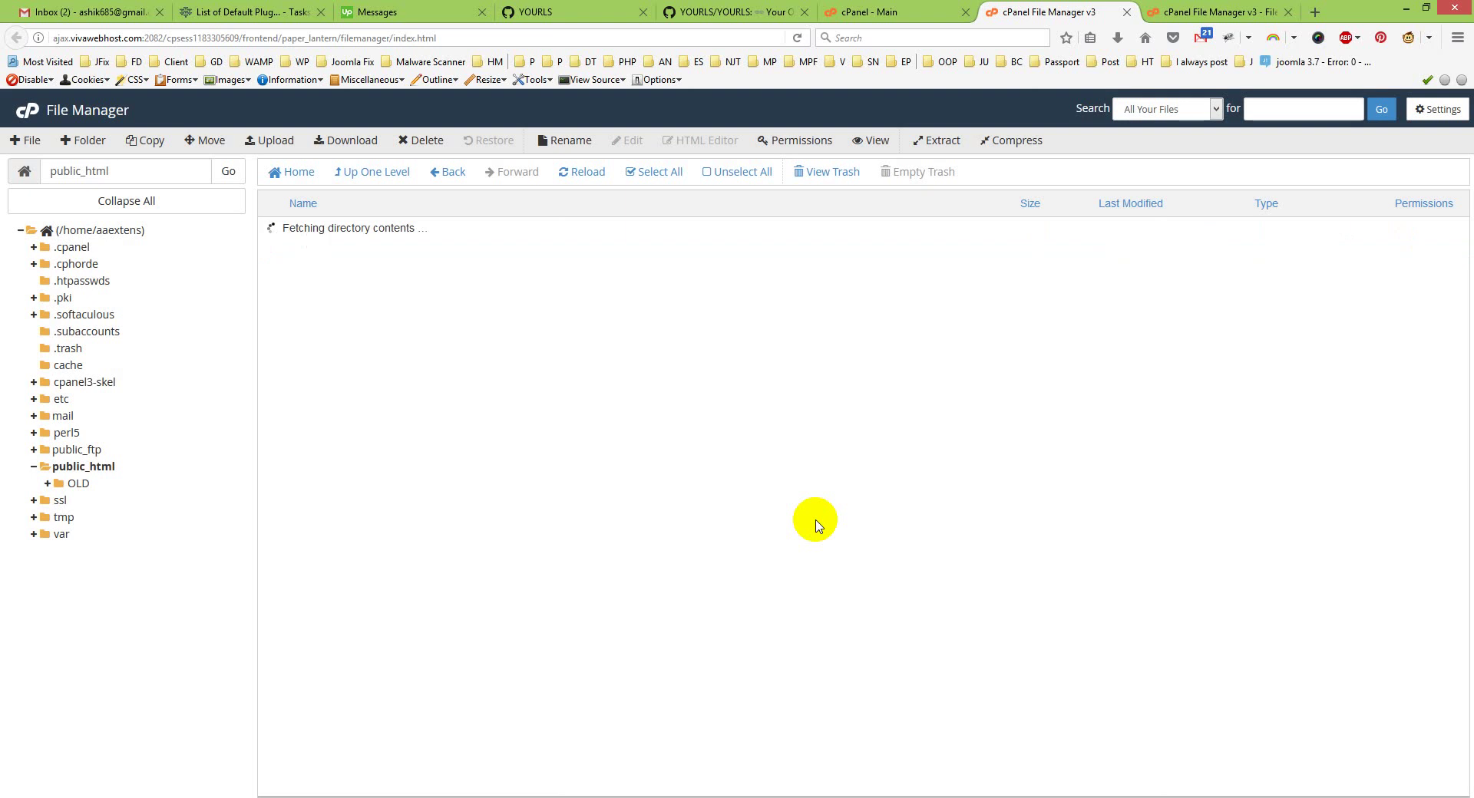
Step: Move YOURLS-master.zip into the url folder, open it, and select the zip
mouse_move(292, 277)
left_mouse_down()
mouse_move(273, 276)
mouse_move(279, 256)
mouse_move(284, 280)
left_mouse_up()
double_click(280, 255)
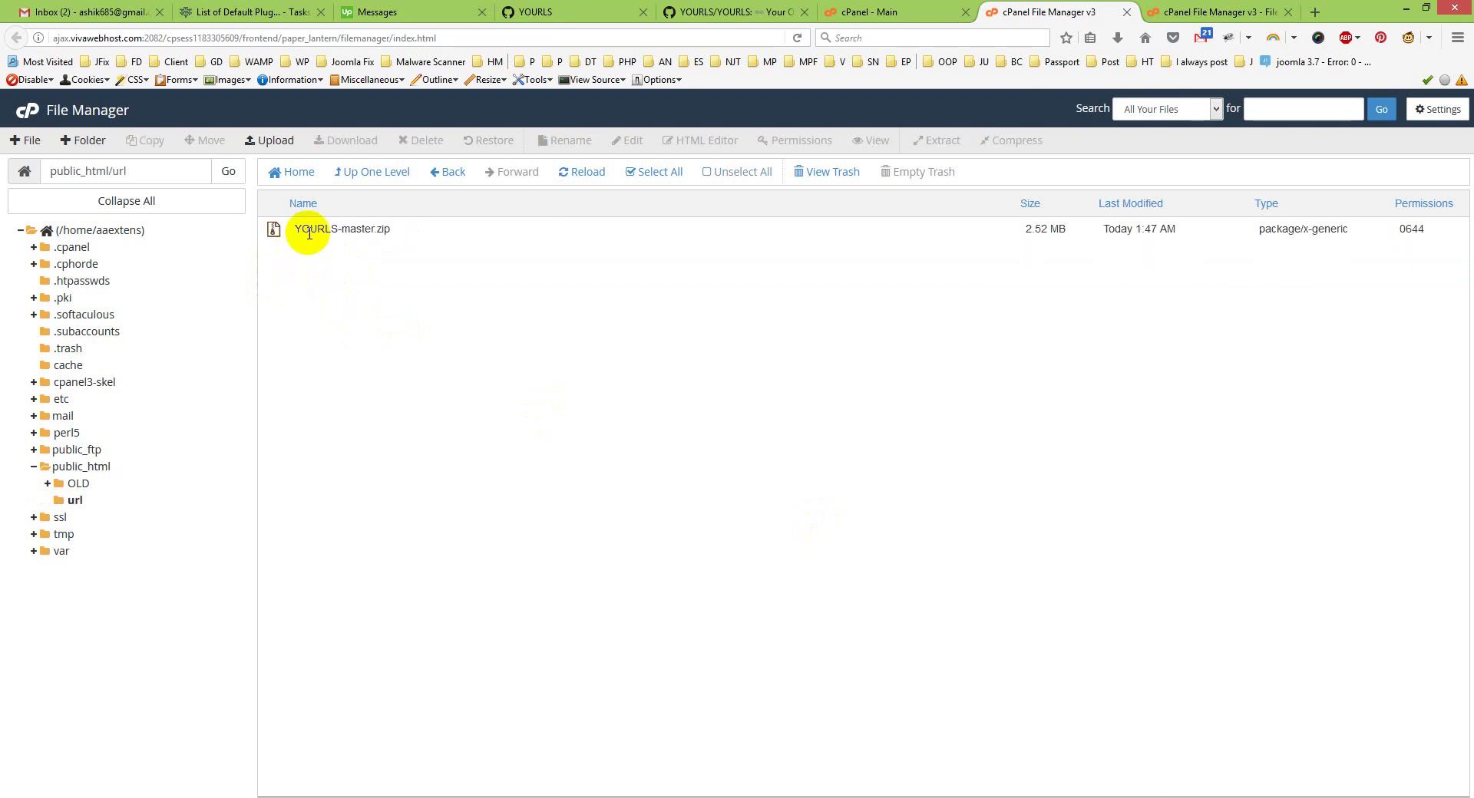
left_click(307, 234)
Step: Extract YOURLS-master.zip into public_html/url and open the resulting YOURLS-master folder
left_click(938, 140)
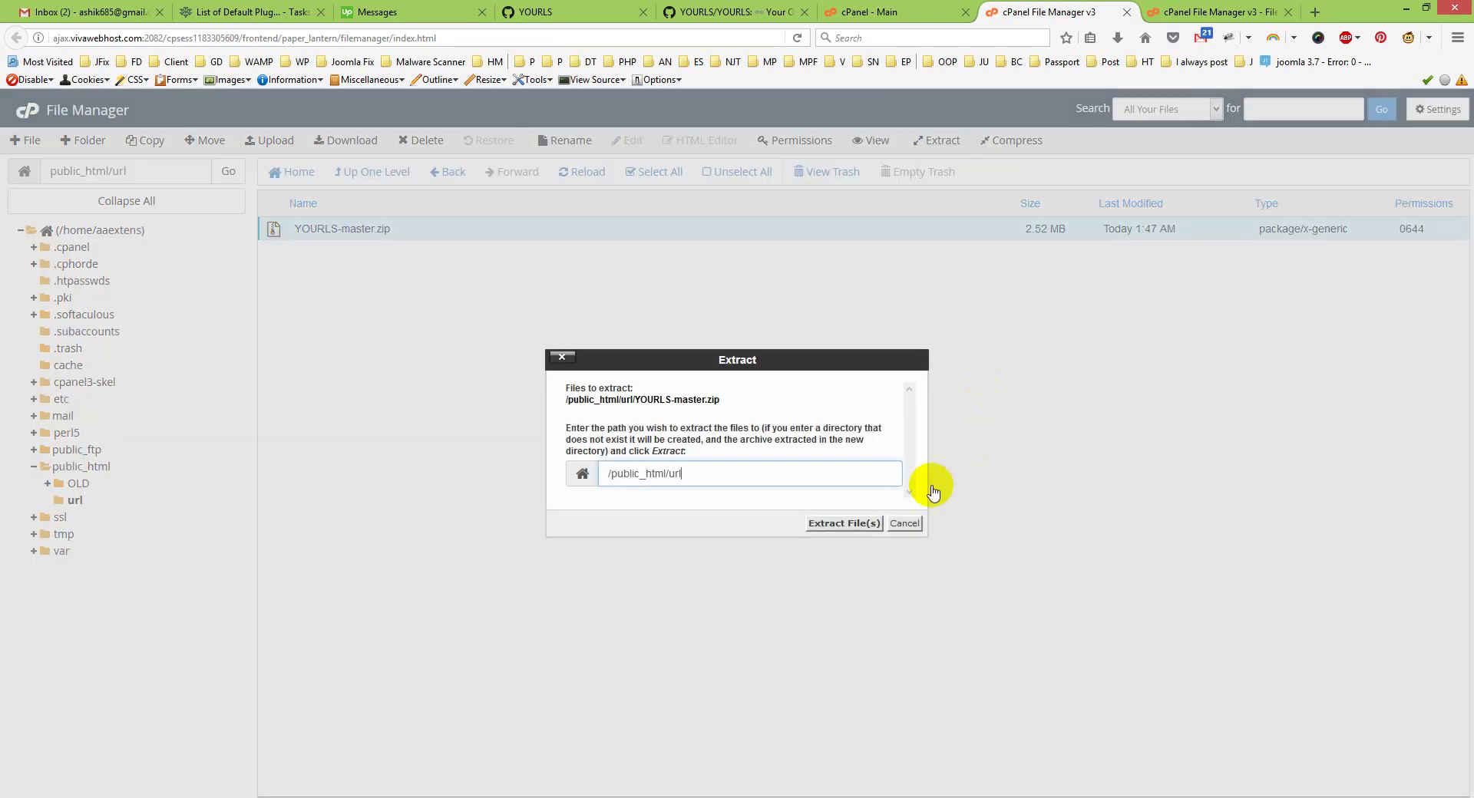
left_click(844, 523)
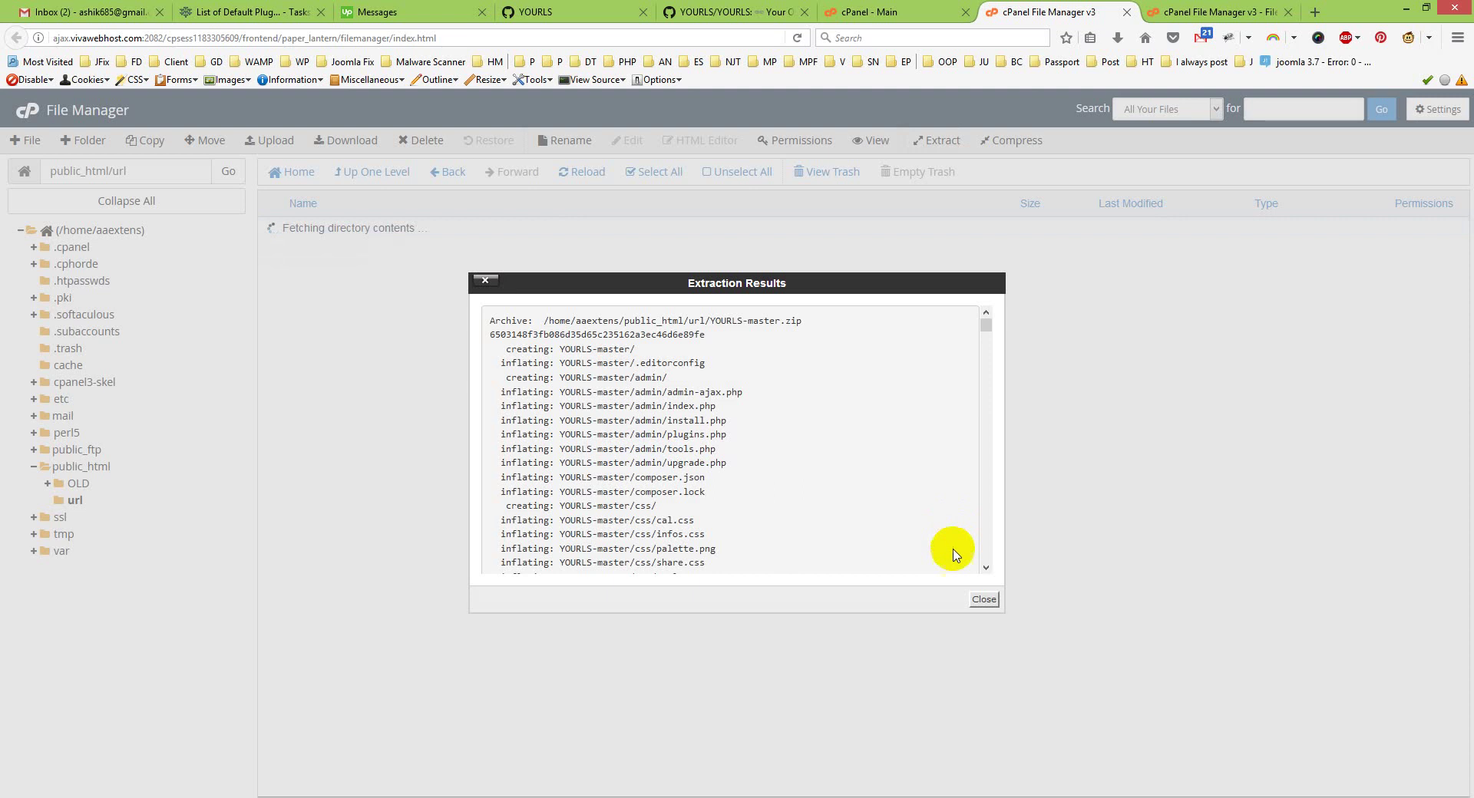
left_click(983, 600)
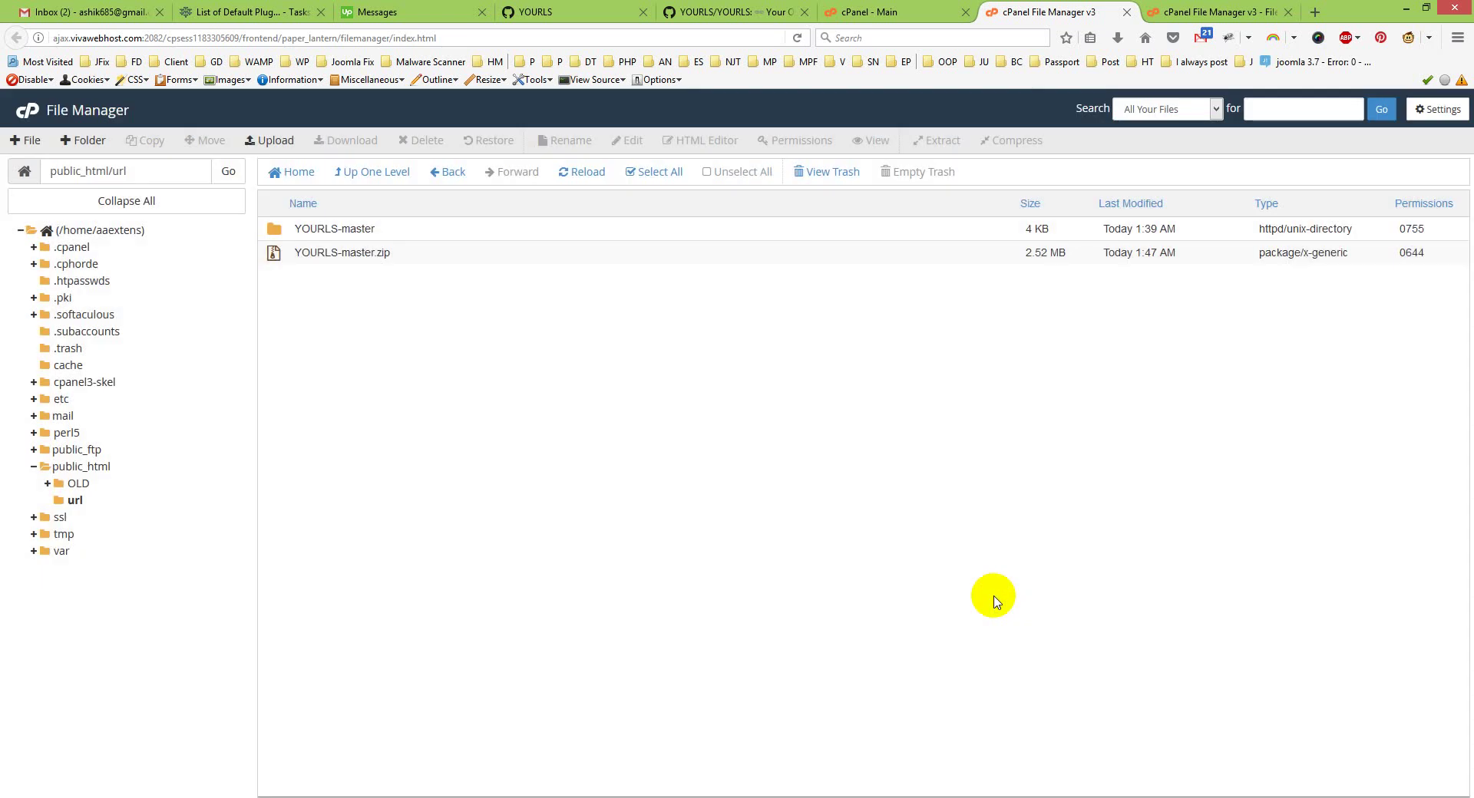
double_click(274, 232)
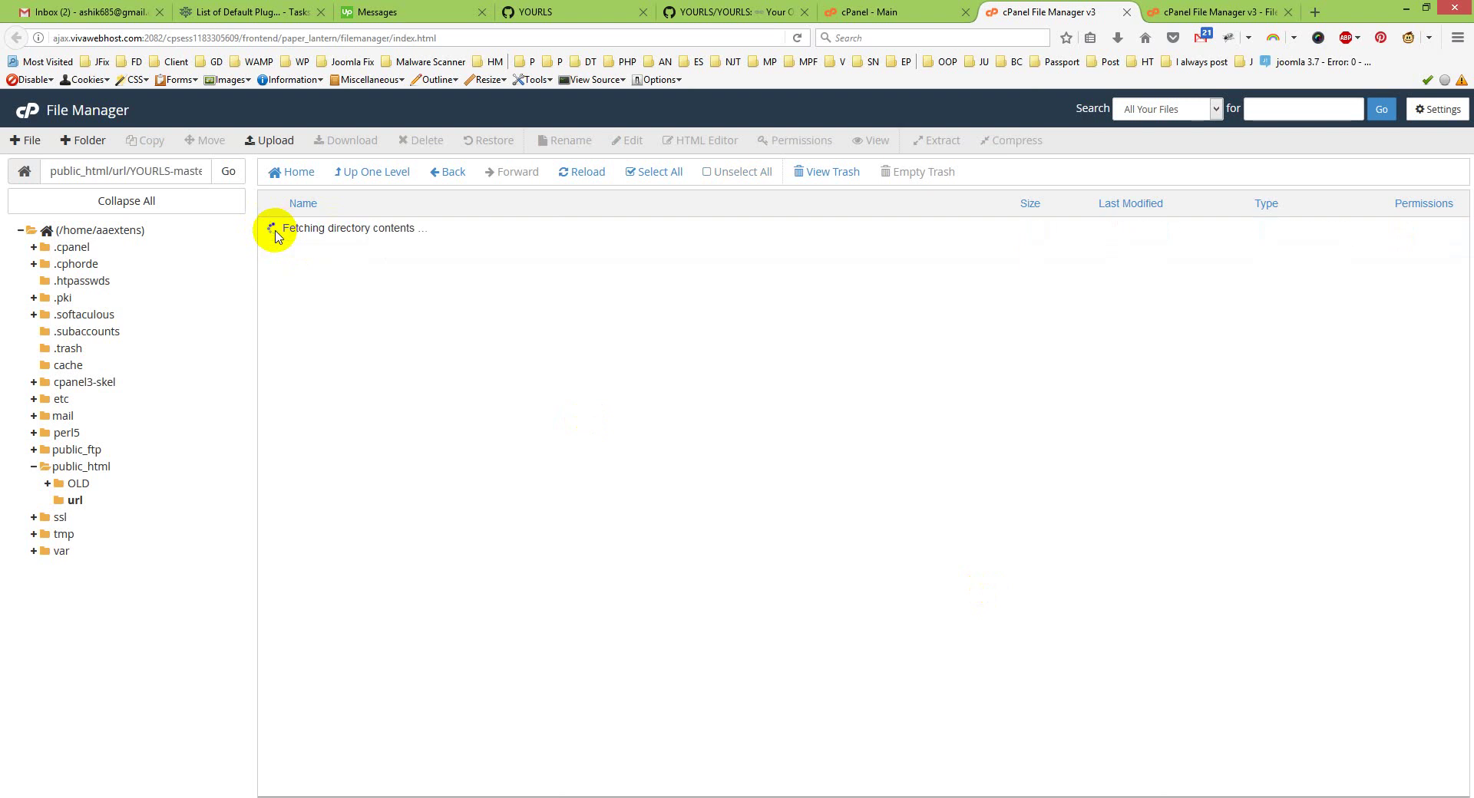
Step: Move all YOURLS-master contents up into public_html/url and go back to that folder
left_click(659, 172)
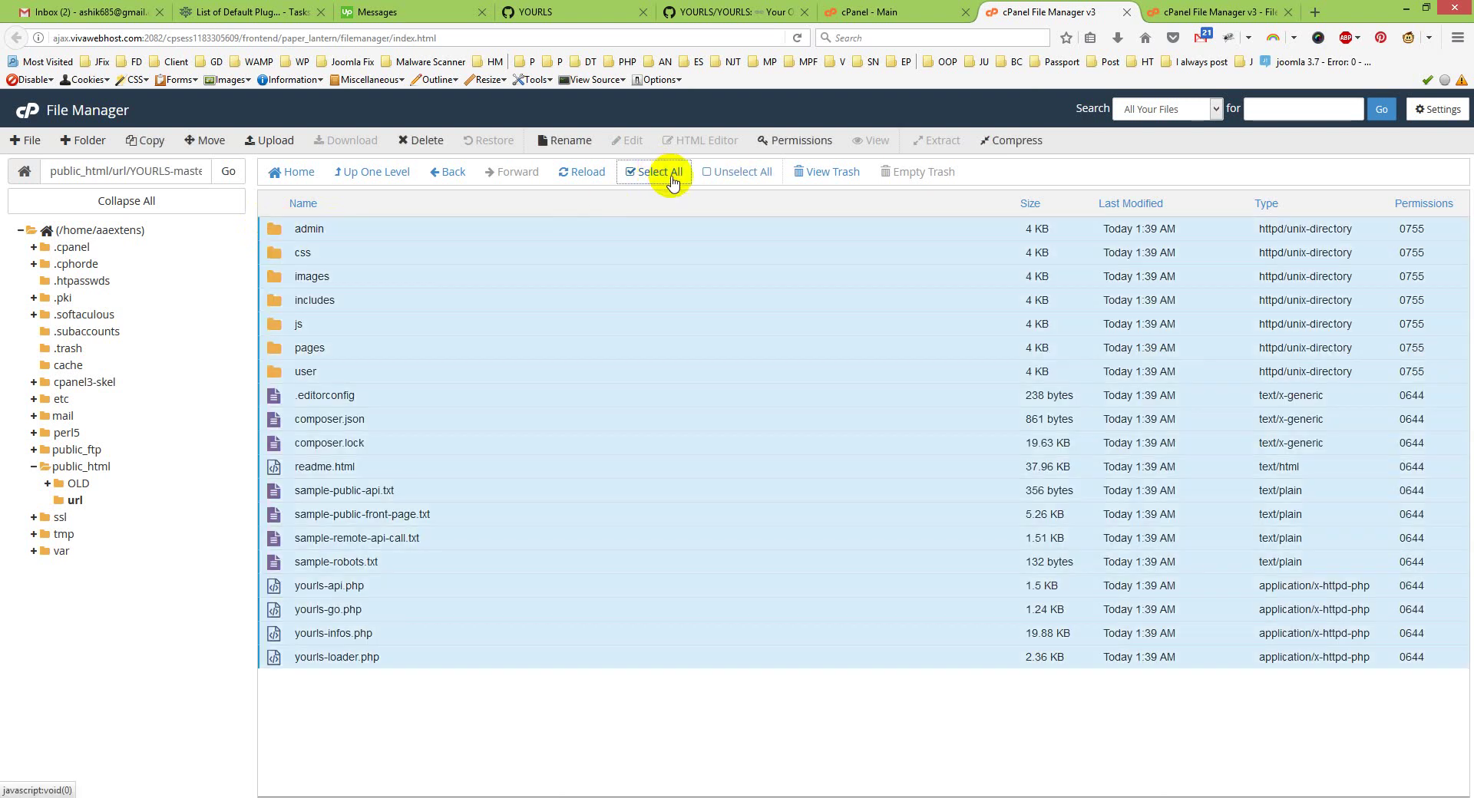
left_click(202, 140)
left_click_drag(786, 527, 688, 524)
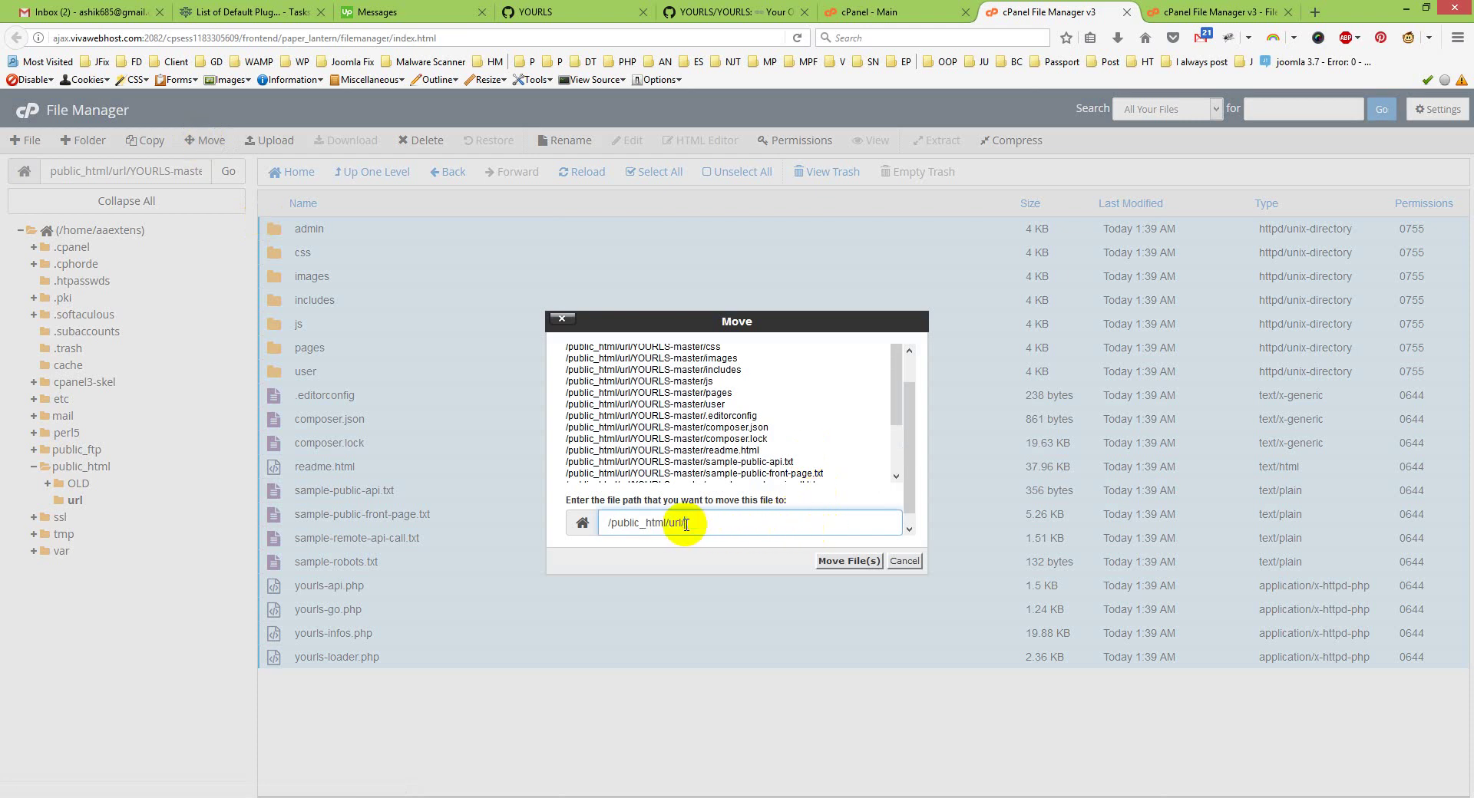
left_click(848, 561)
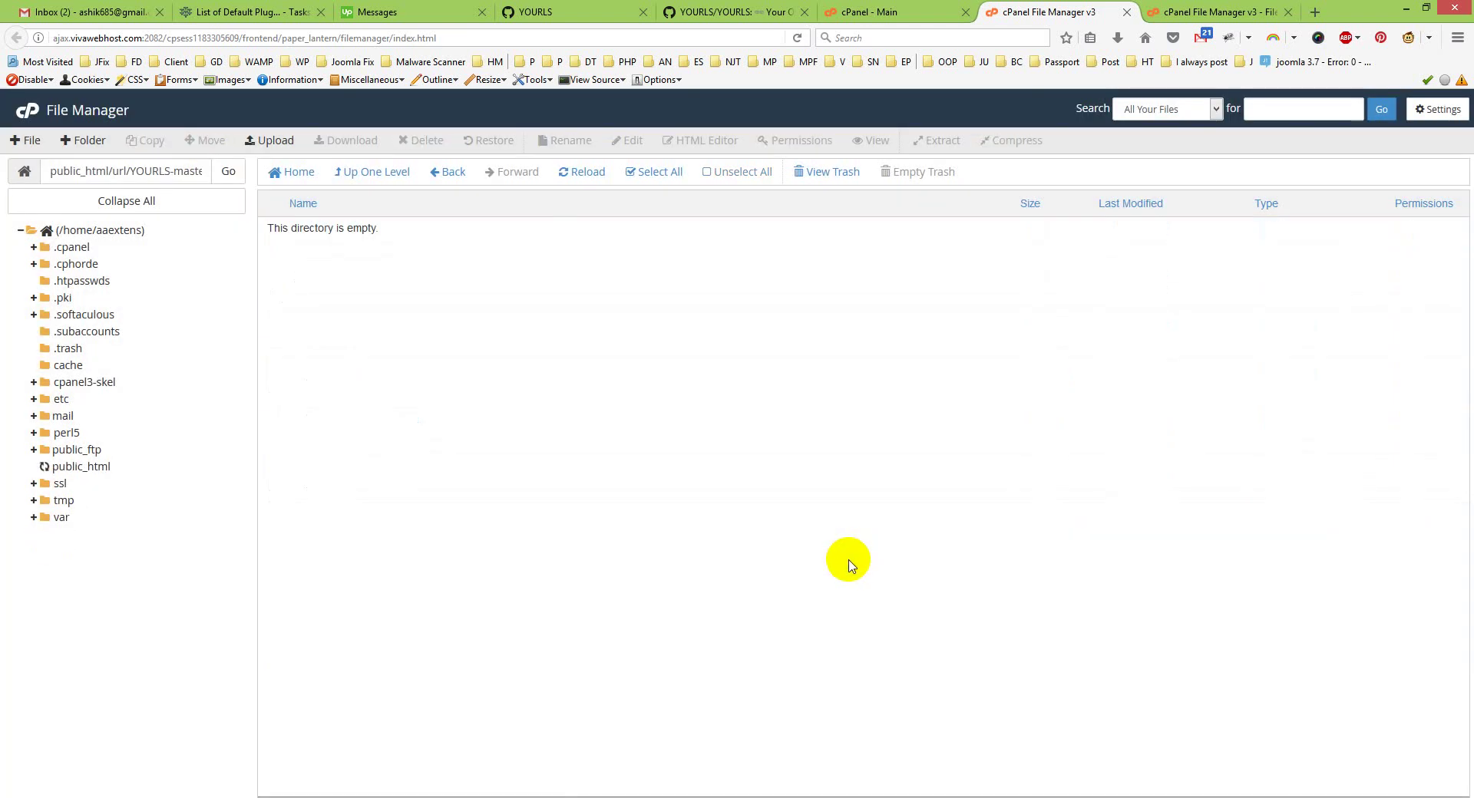
left_click(355, 184)
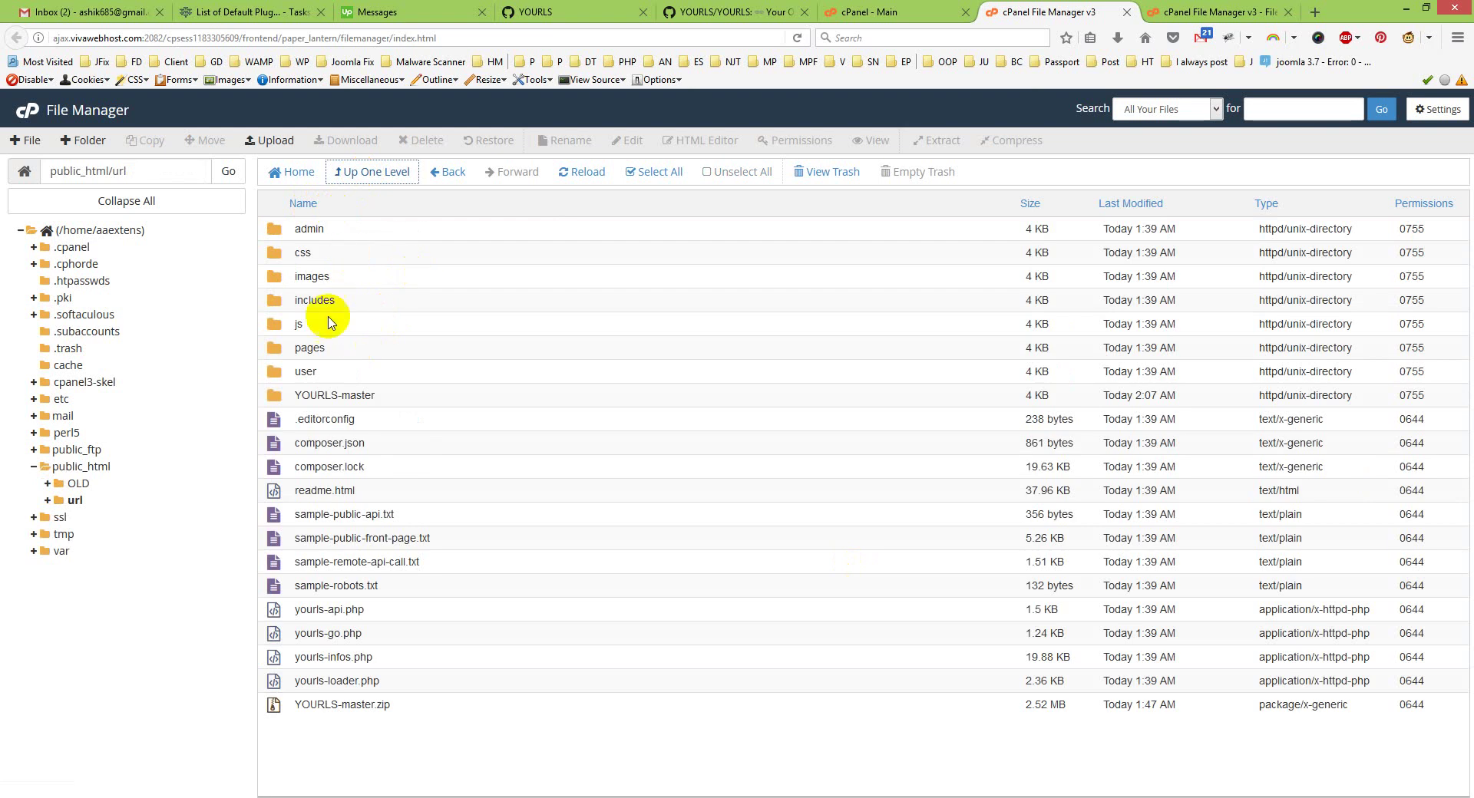
Step: Send the empty YOURLS-master folder to the trash
left_click(283, 400)
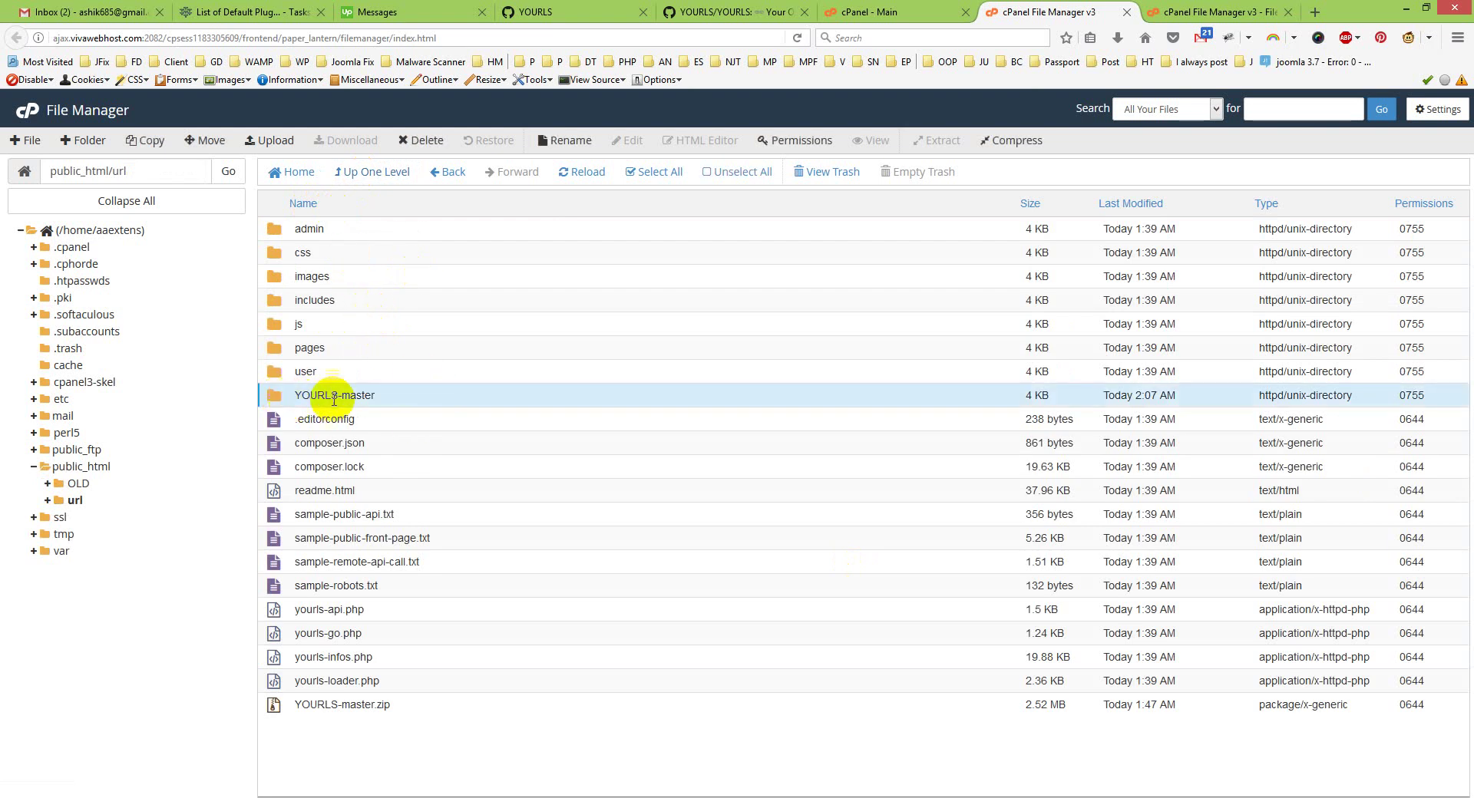
left_click(422, 140)
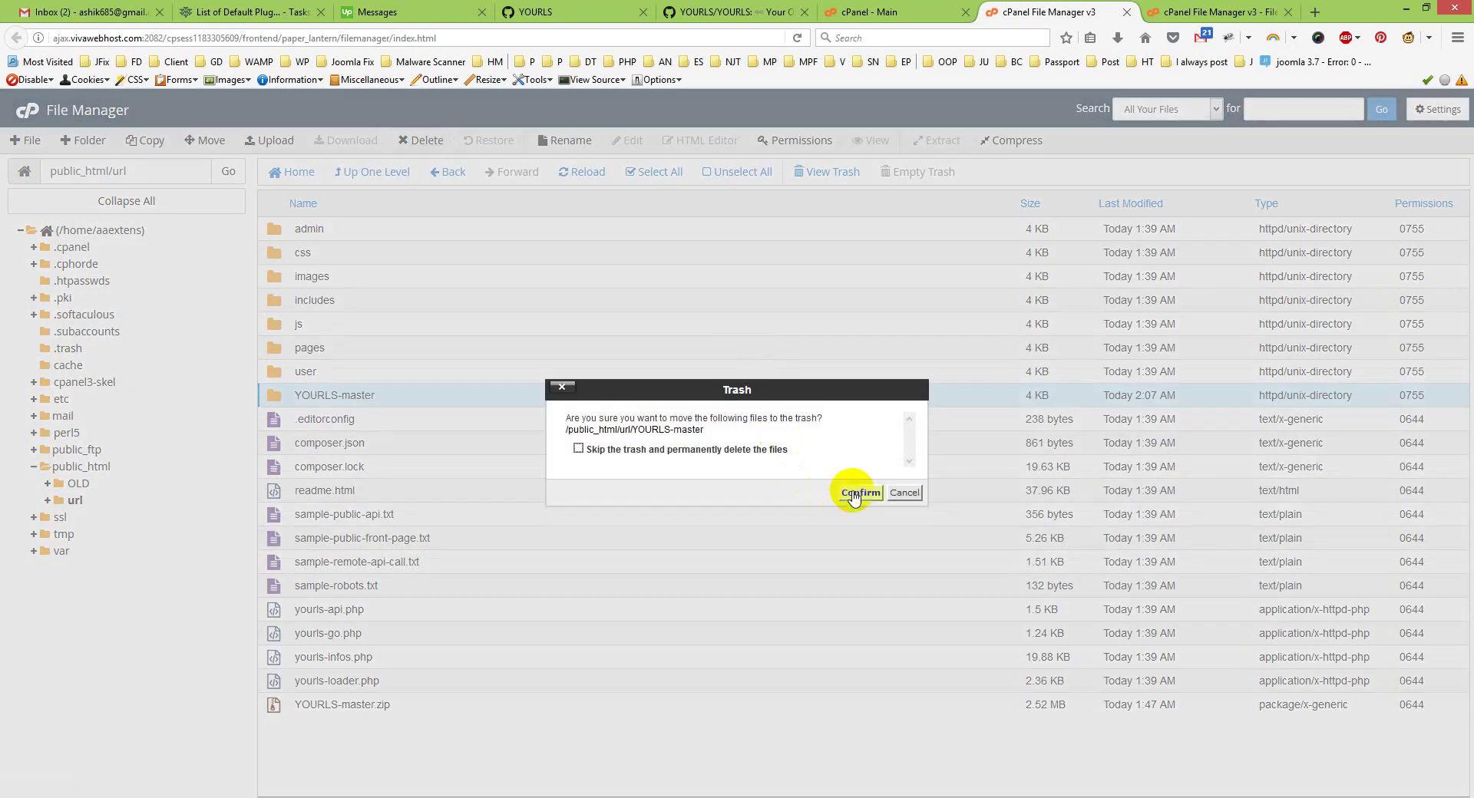
left_click(854, 494)
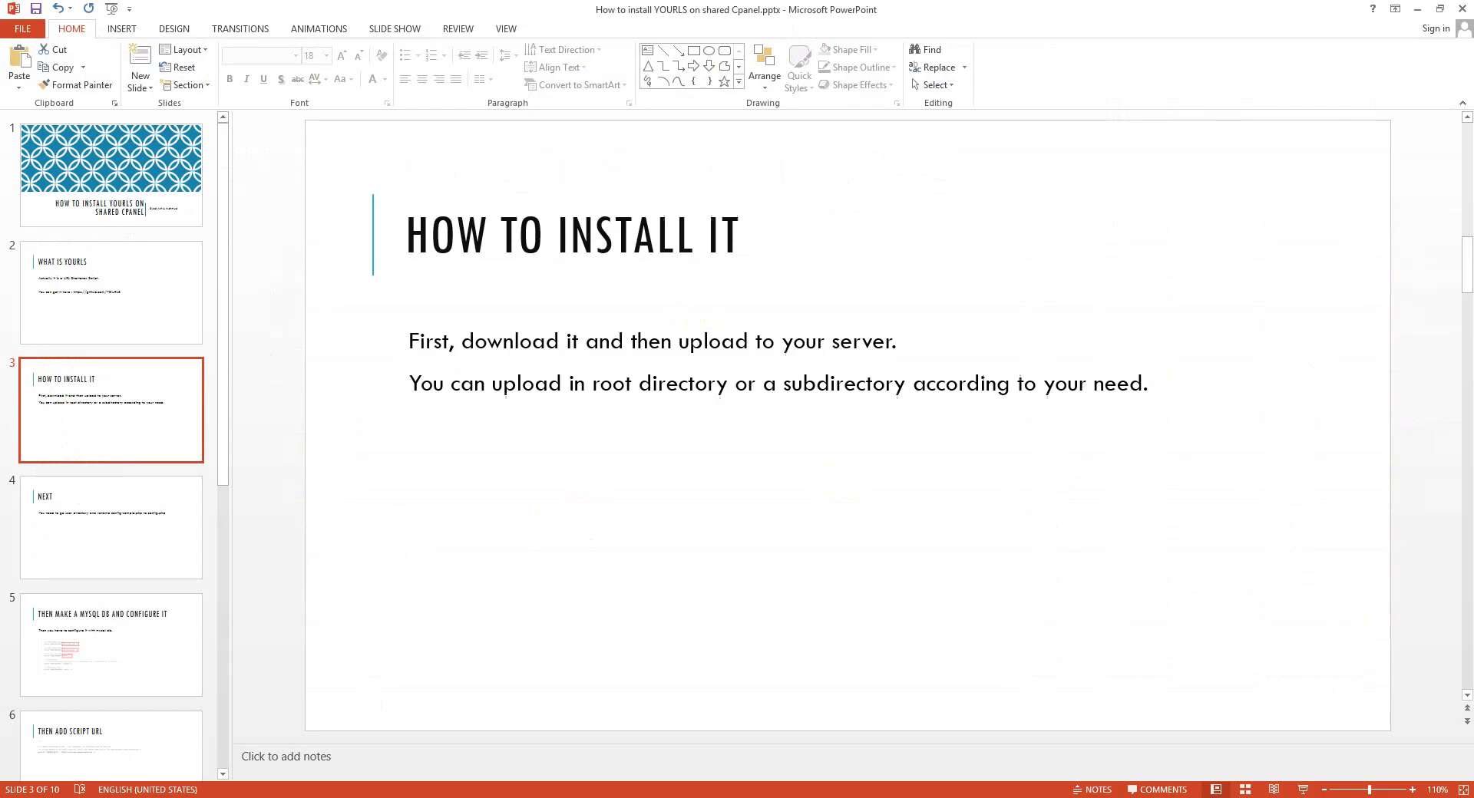
Step: Show the 'Next' slide about renaming config-sample.php, then return to File Manager
left_click(46, 566)
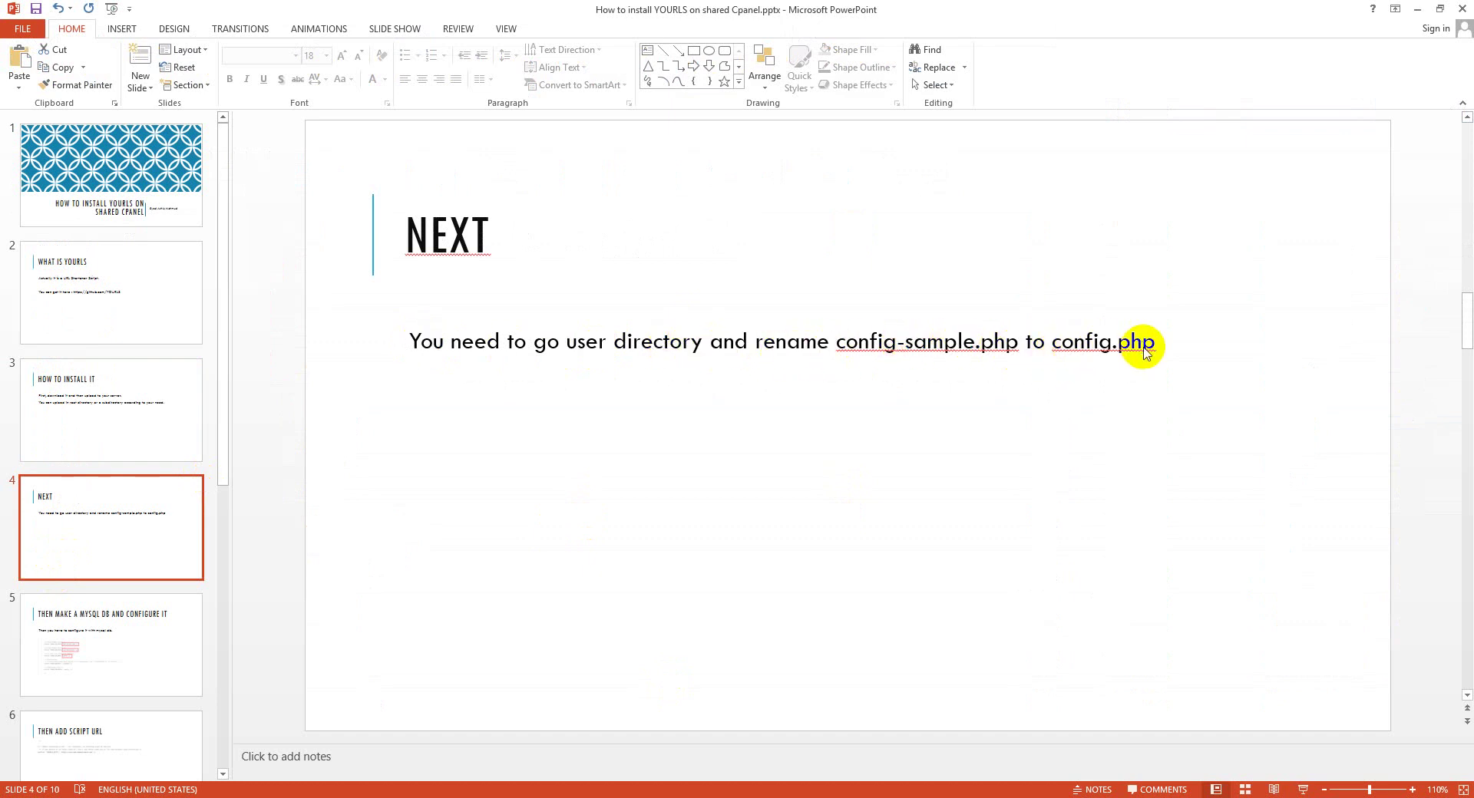
key("alt+Tab")
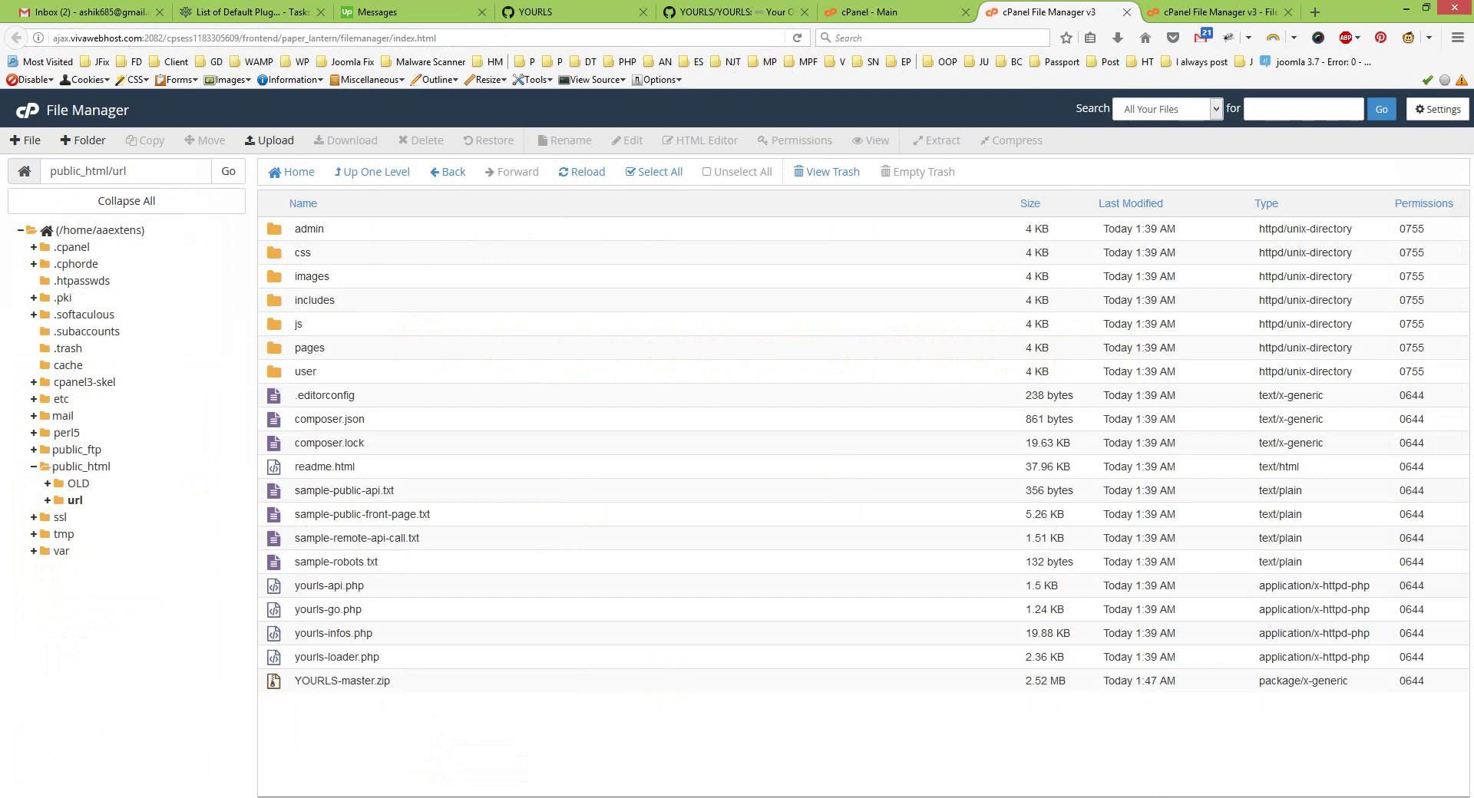
Step: Open the user folder and rename config-sample.php to config.php
left_click(273, 372)
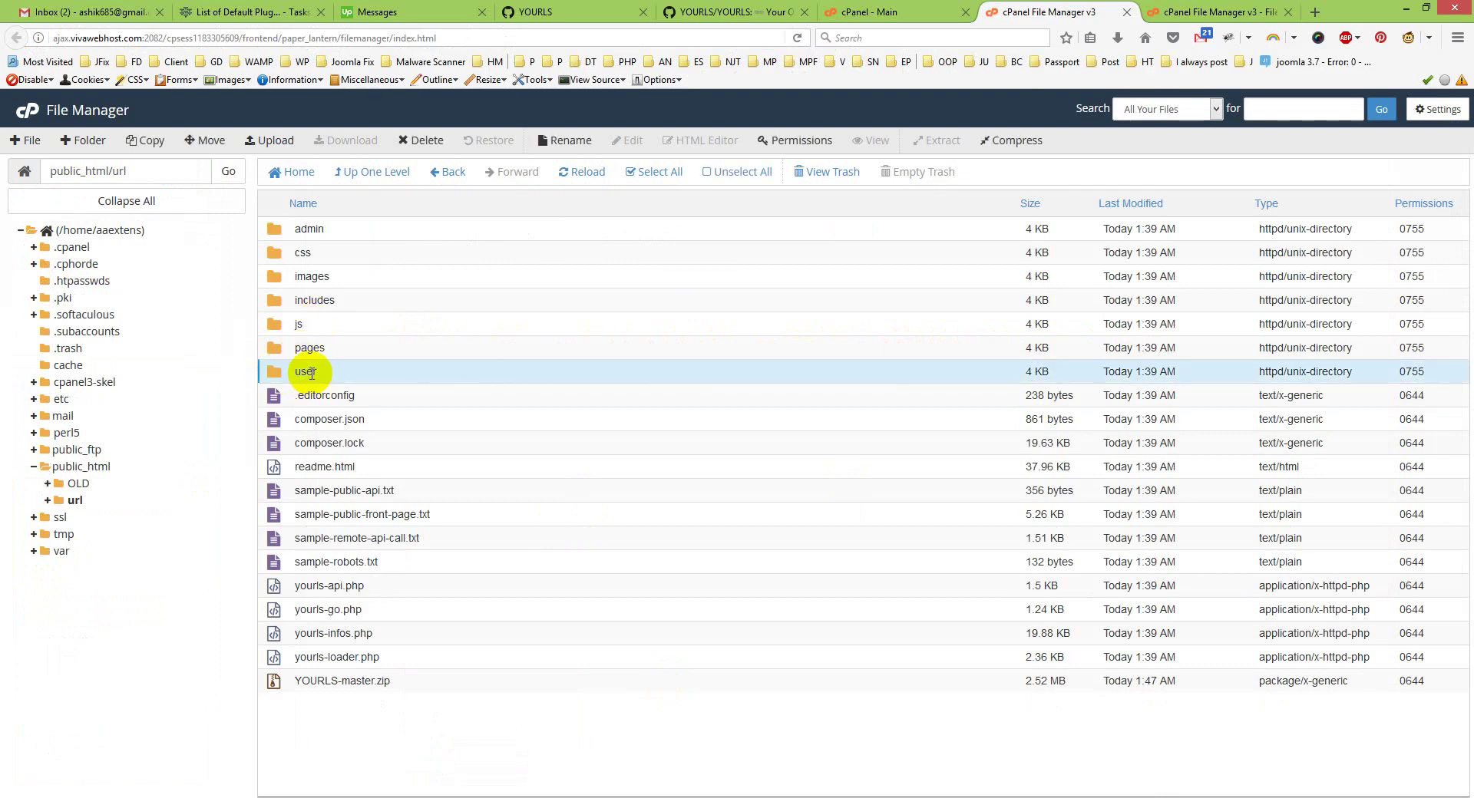
double_click(277, 375)
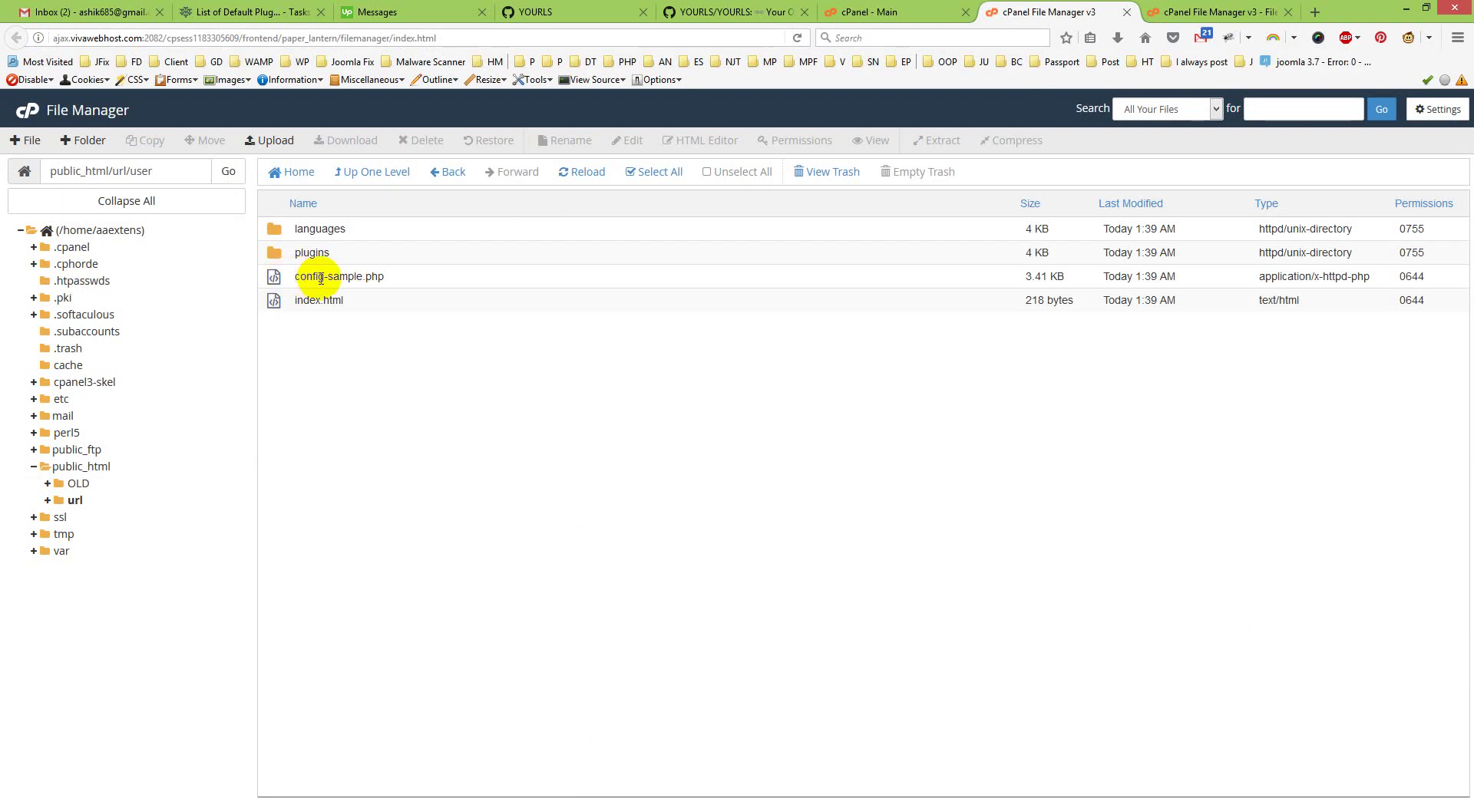
left_click(321, 278)
right_click(322, 282)
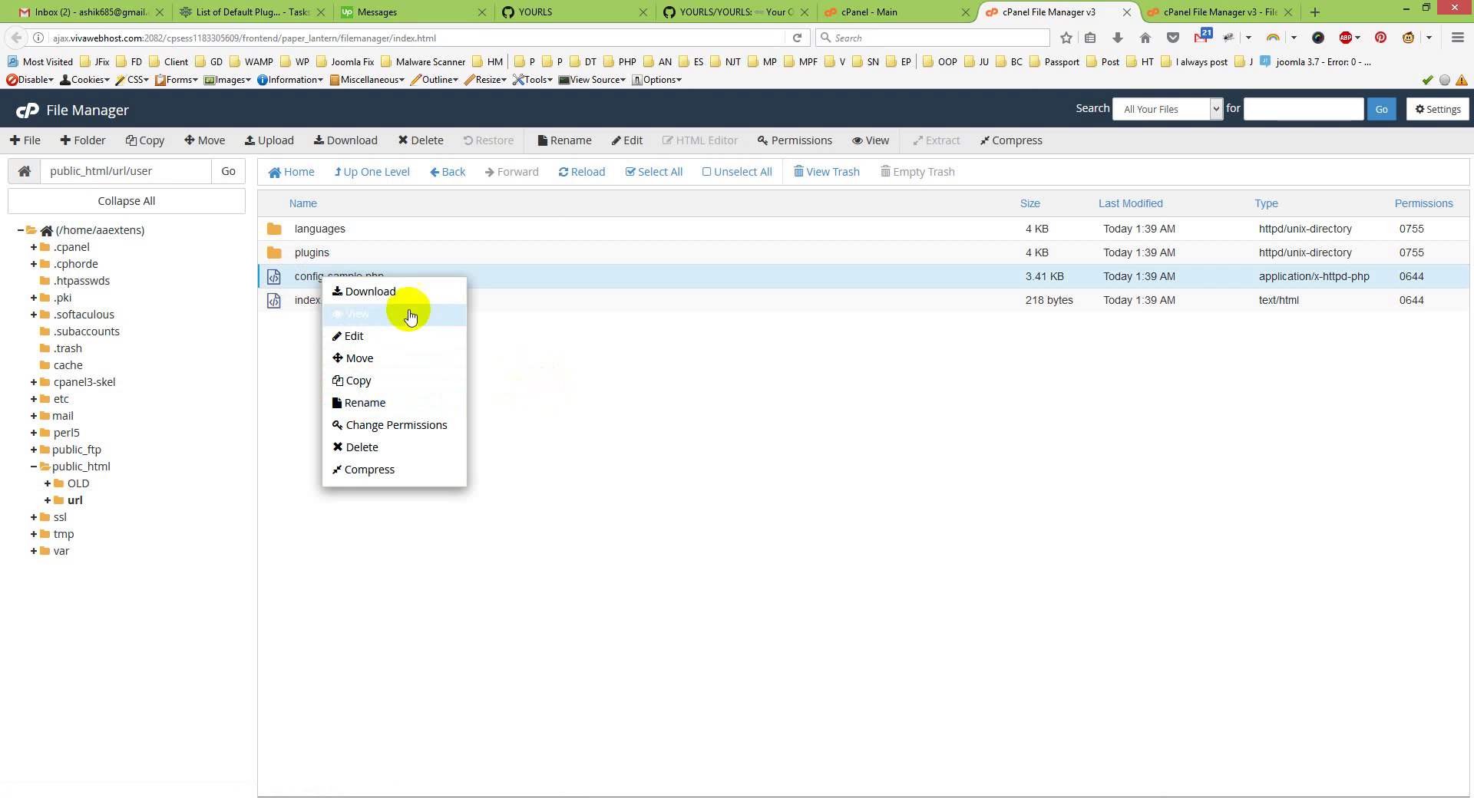
left_click(364, 402)
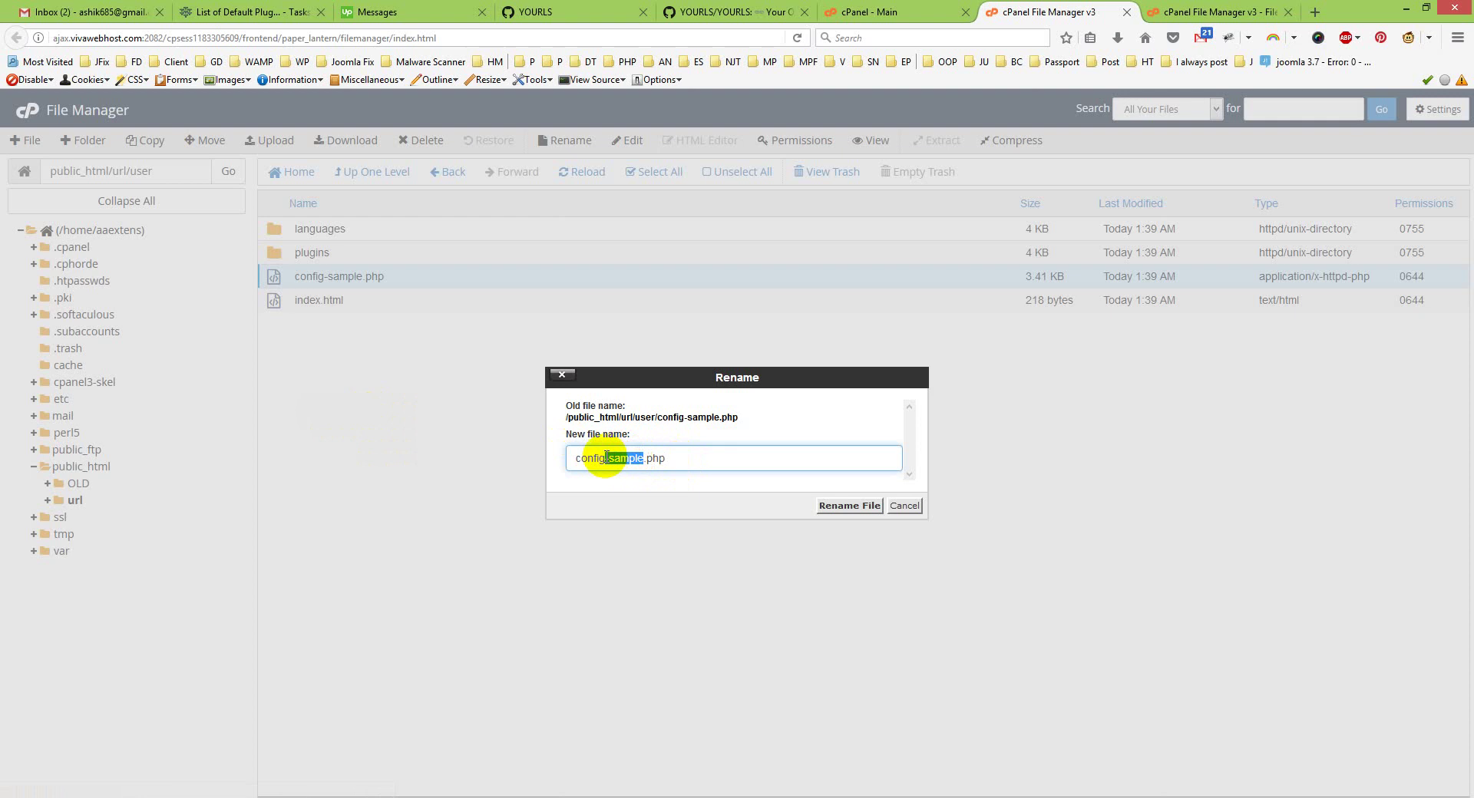
left_click(849, 506)
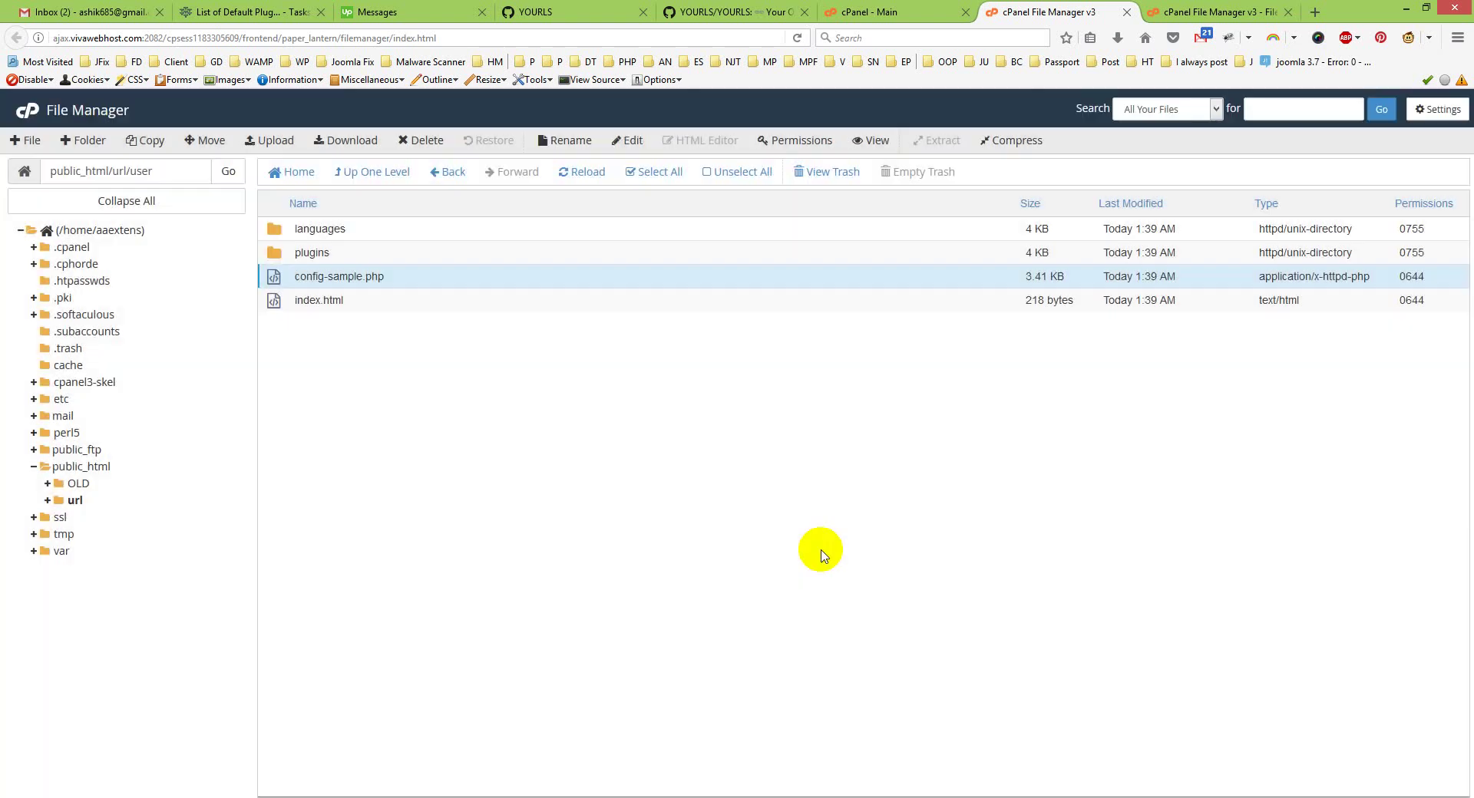
Step: Open config.php in the cPanel code editor, then switch to the presentation
right_click(319, 275)
left_click(428, 319)
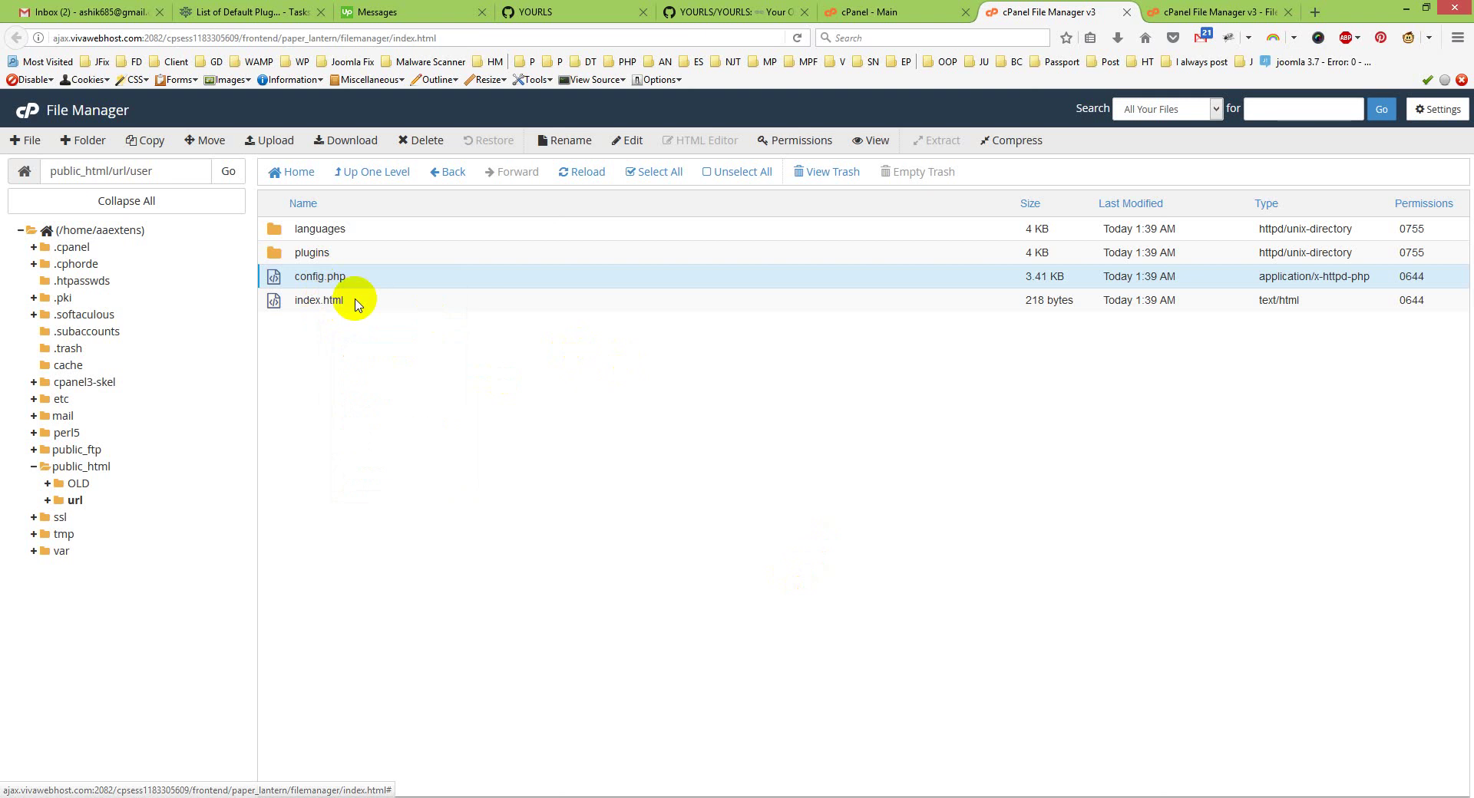
right_click(323, 274)
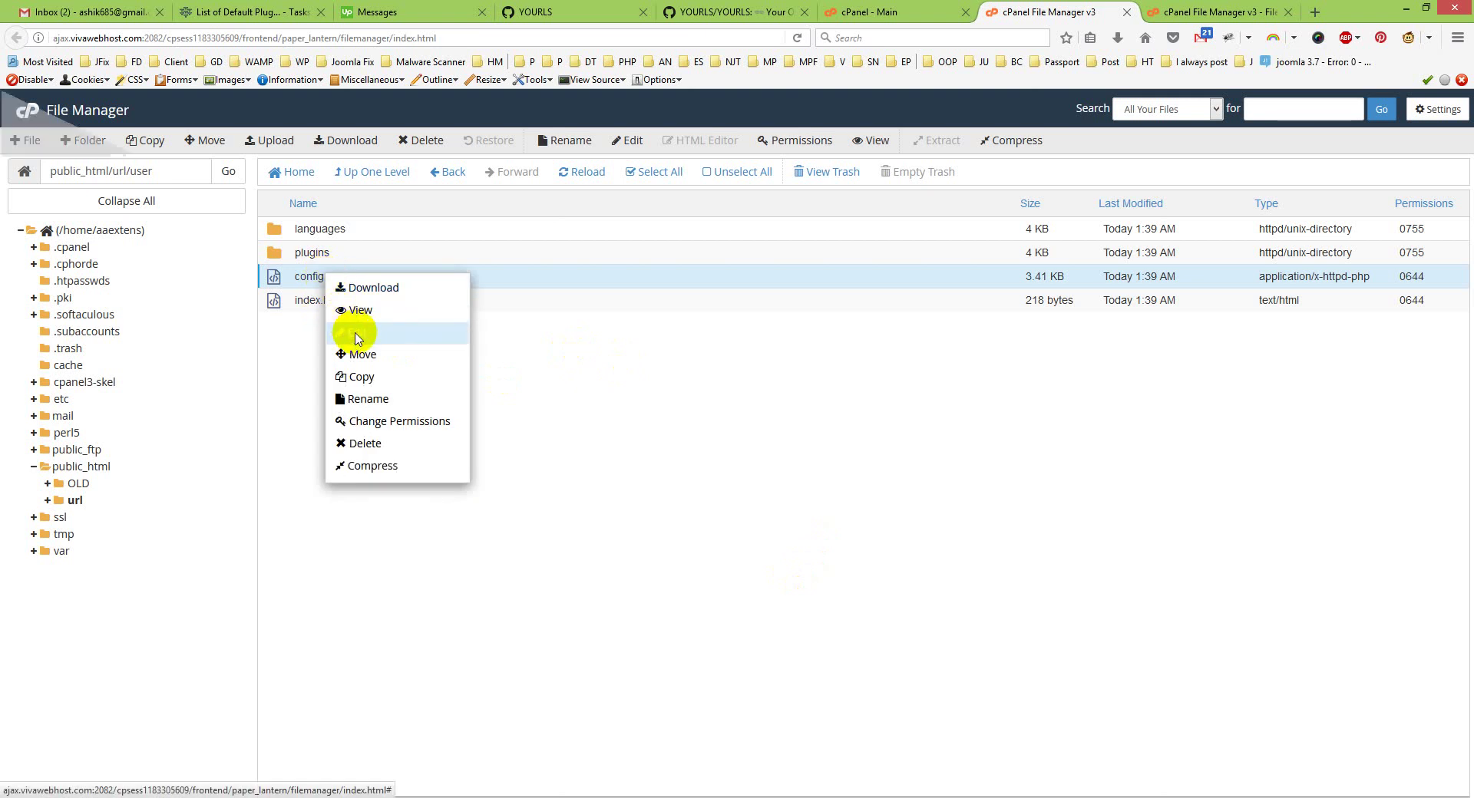
left_click(356, 338)
left_click(869, 558)
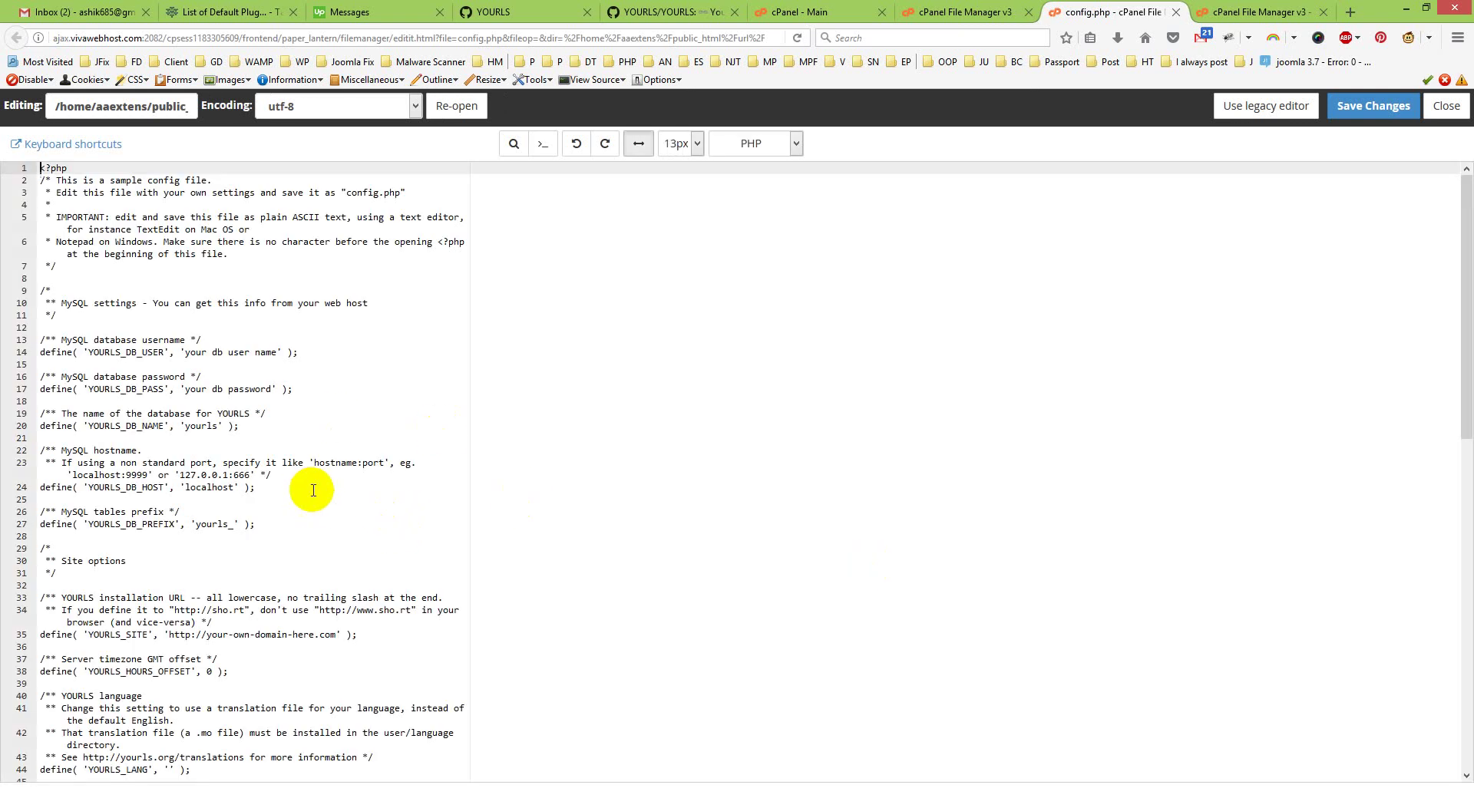
key("alt+Tab")
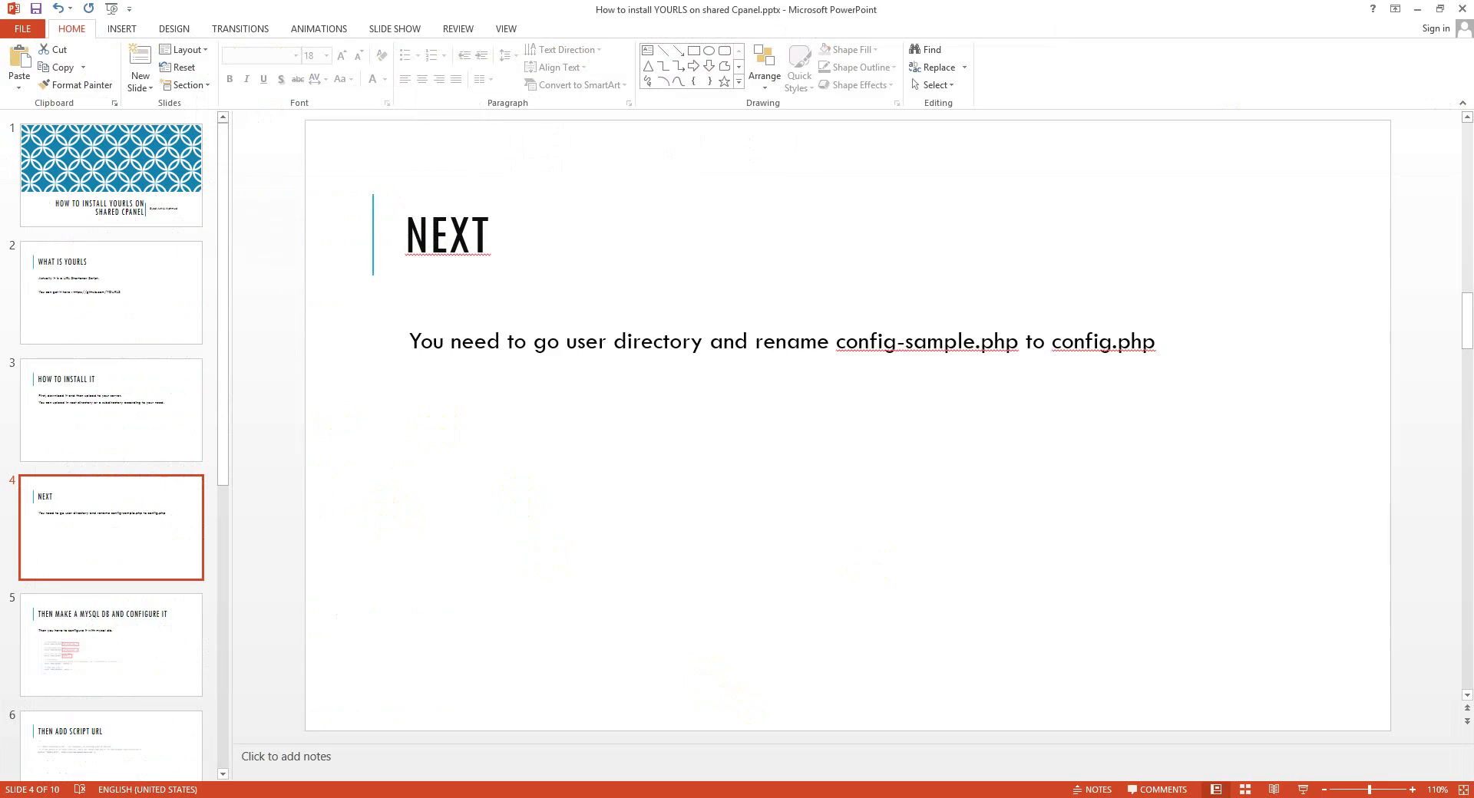
Step: Show the MySQL database slide, then highlight config.php's database settings on lines 13–27
left_click(127, 647)
left_click_drag(653, 235, 678, 234)
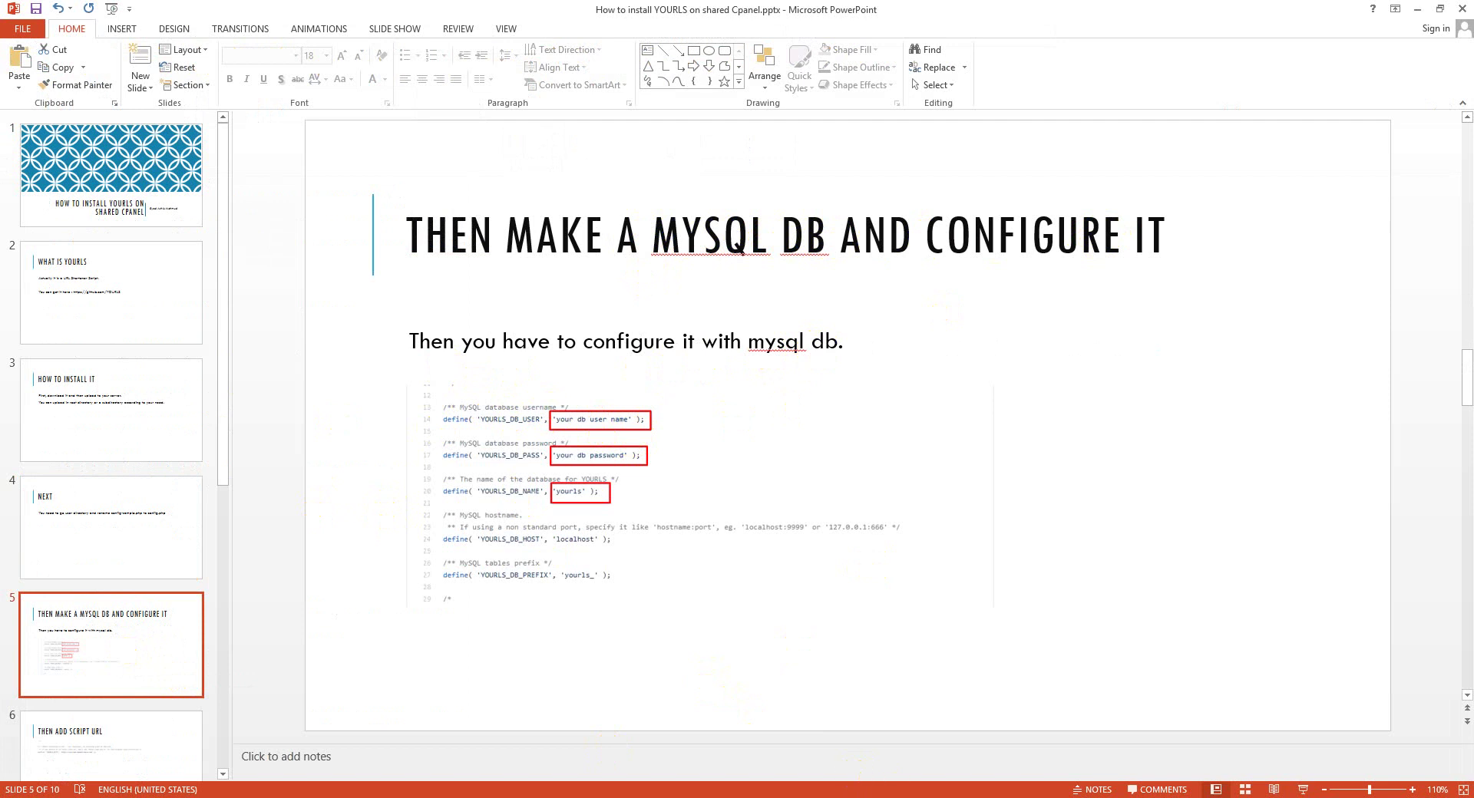
left_click(733, 797)
left_click_drag(37, 339, 275, 527)
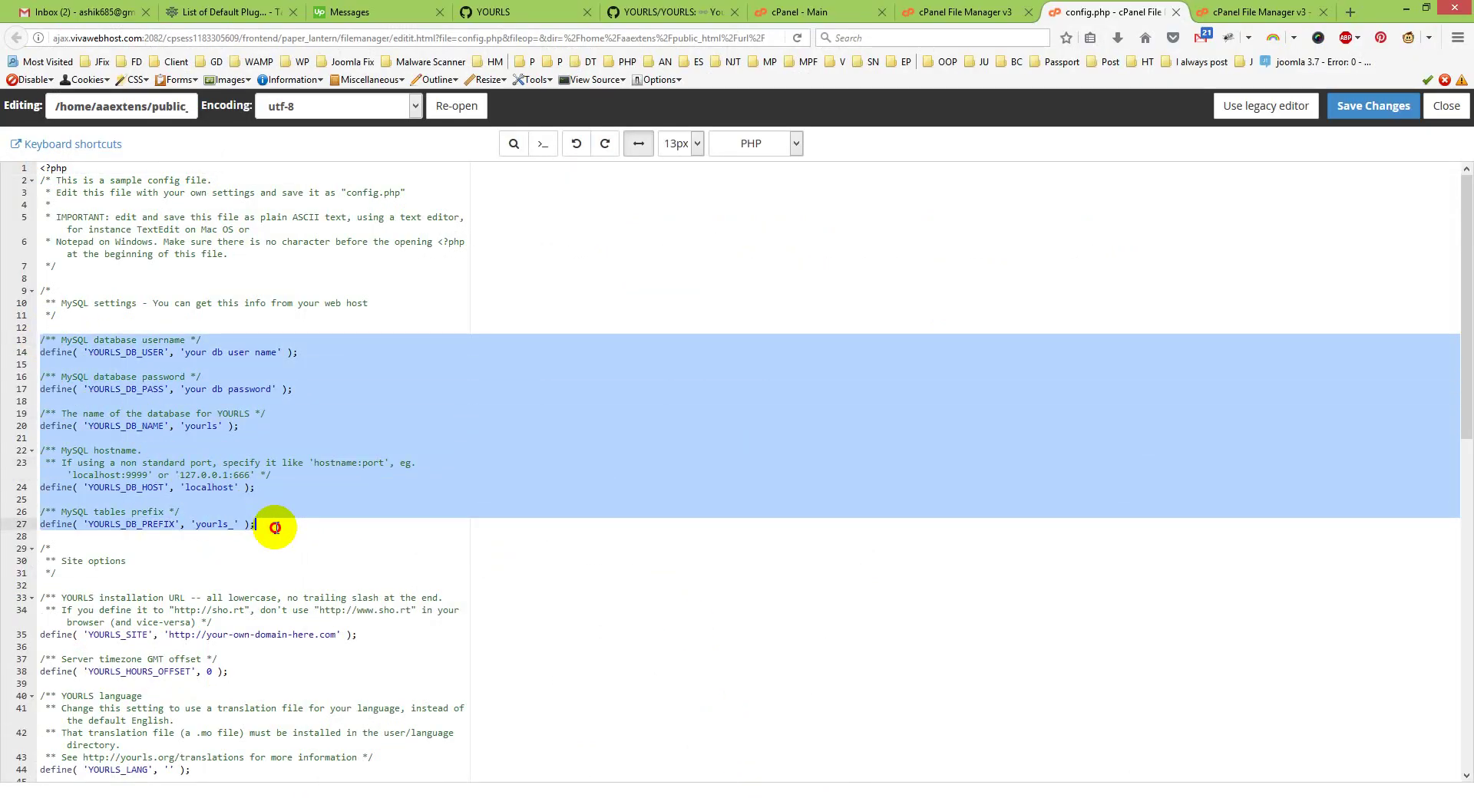
left_click(279, 527)
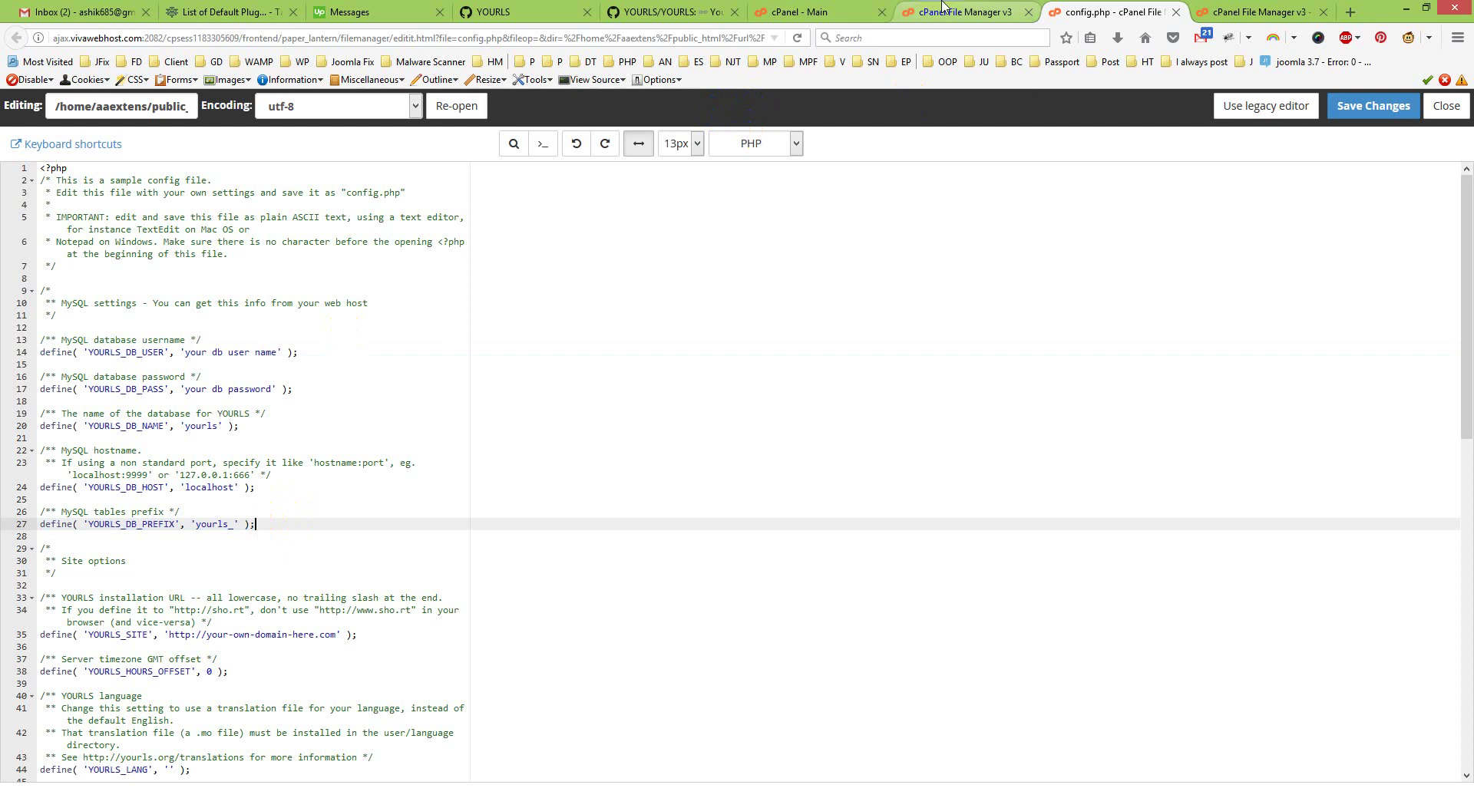
Step: Create the MySQL database 'url' (aaextens_url) and copy its full prefixed name
left_click(857, 9)
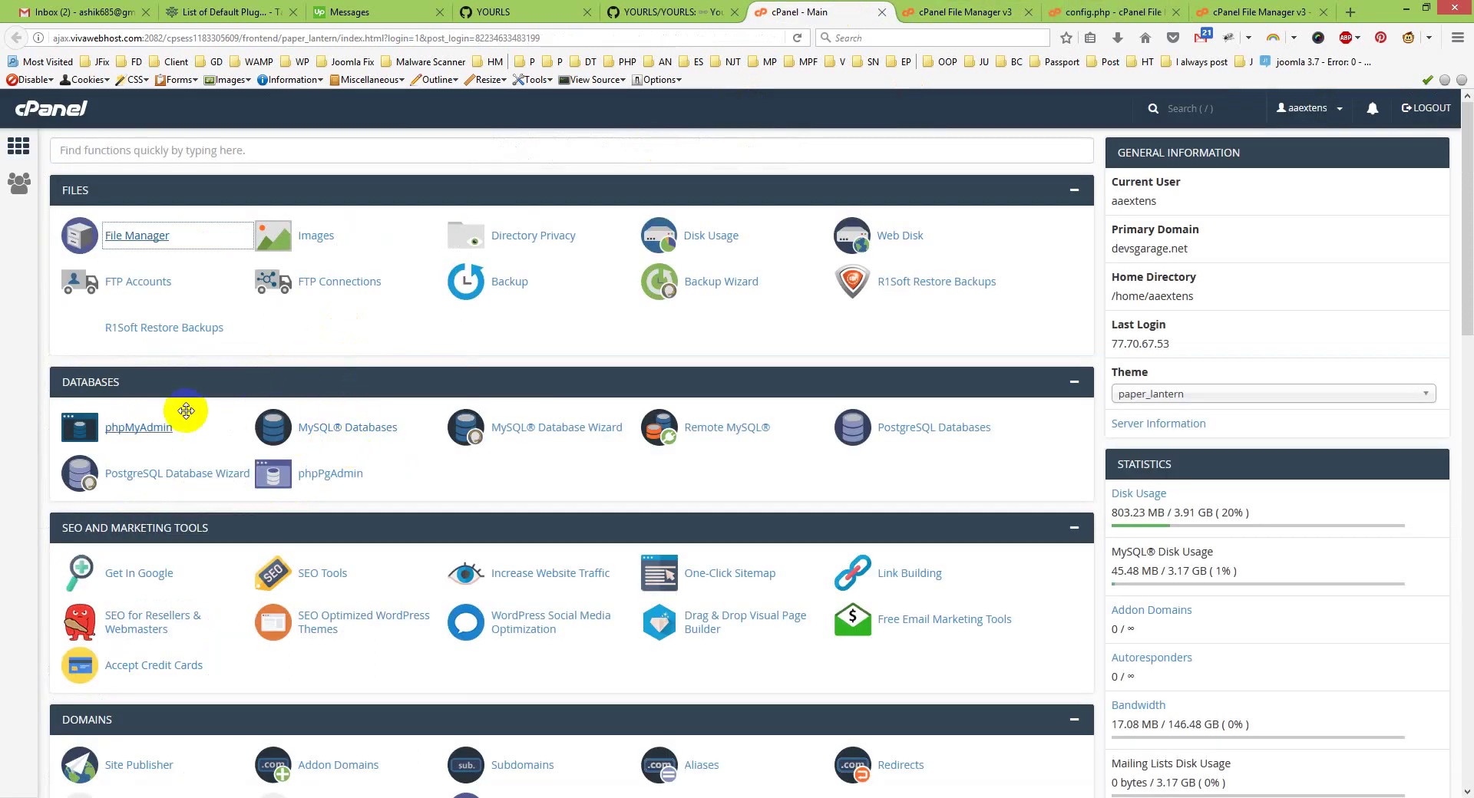
left_click(334, 436)
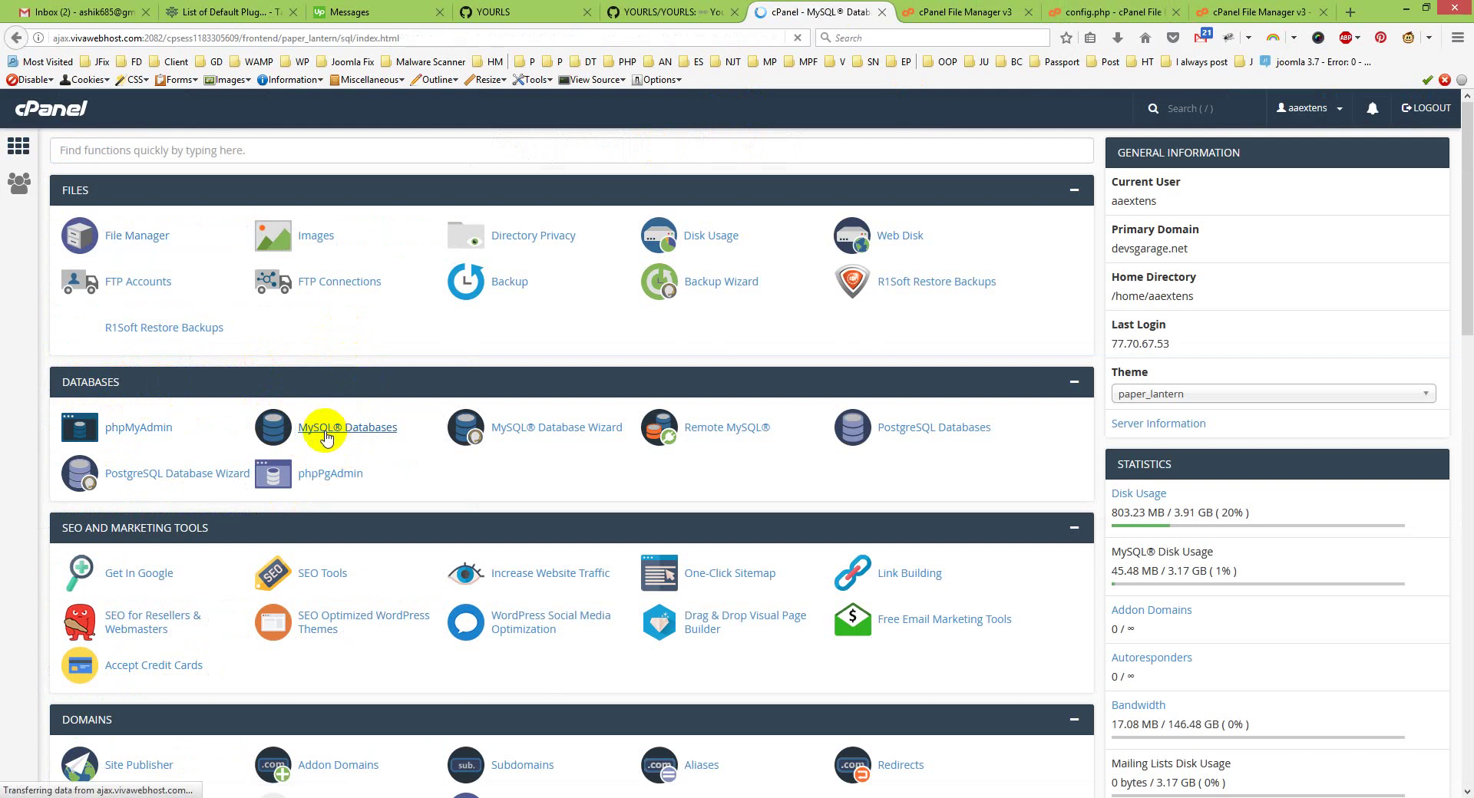
left_click(181, 343)
type("ur")
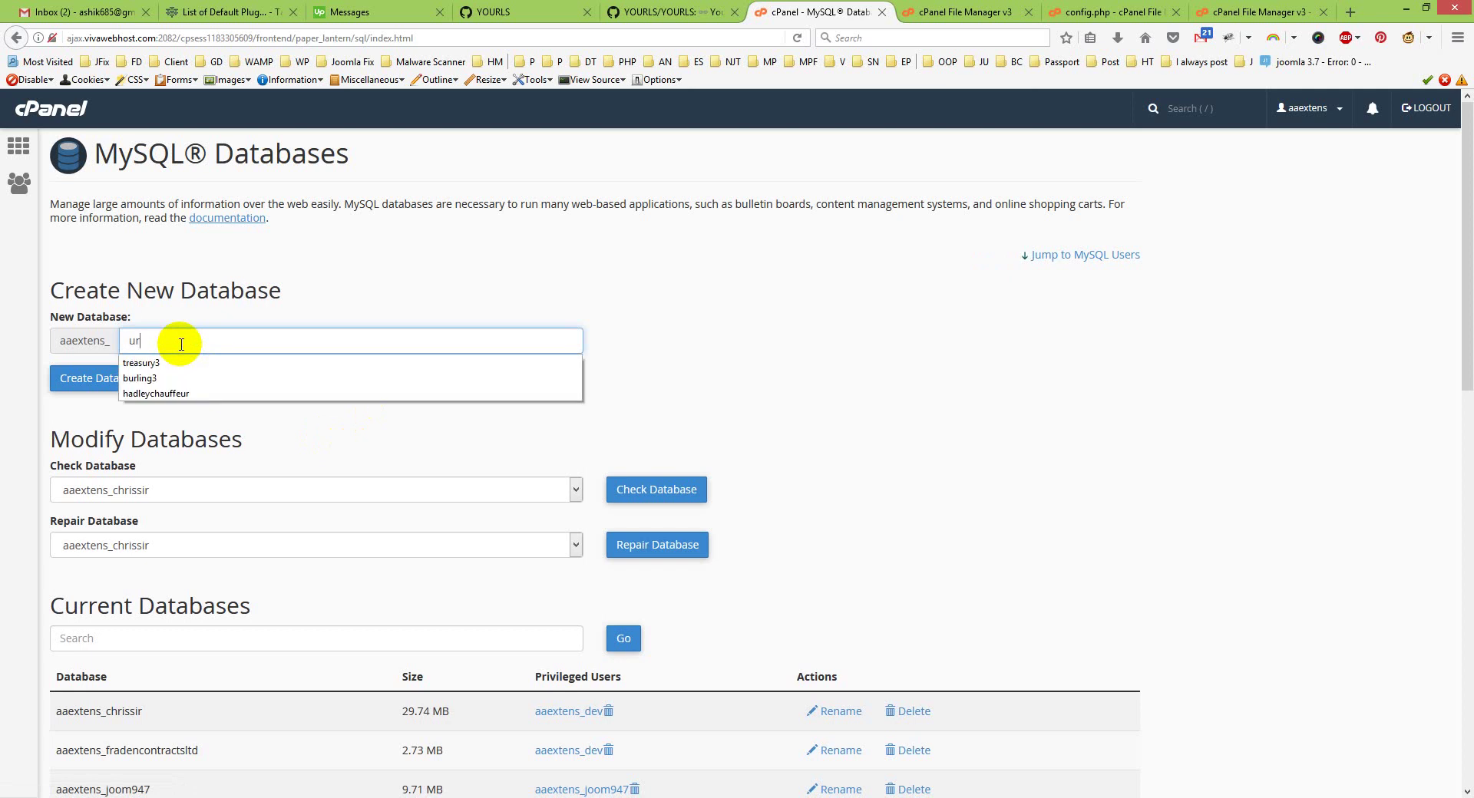
type("l")
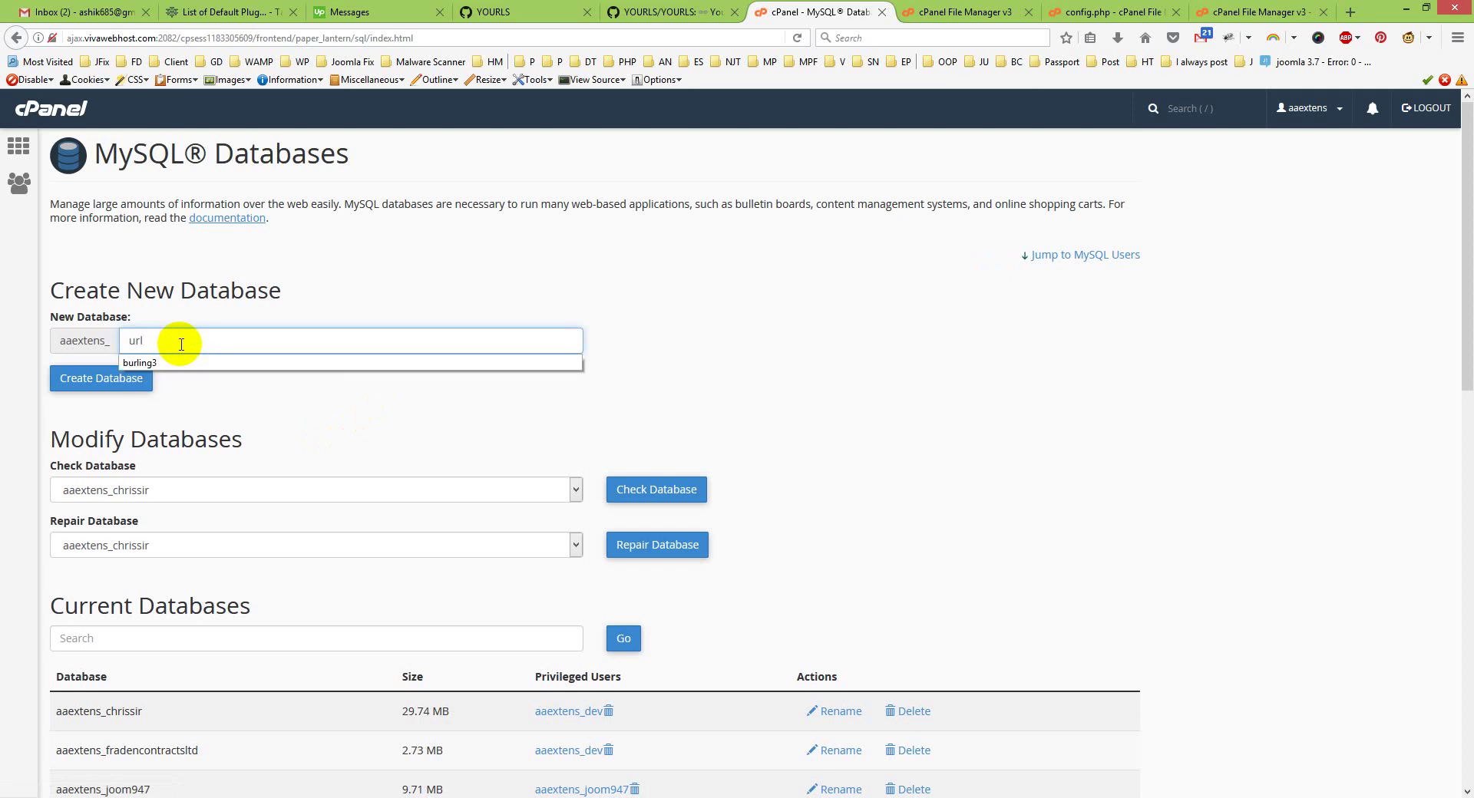
left_click(135, 393)
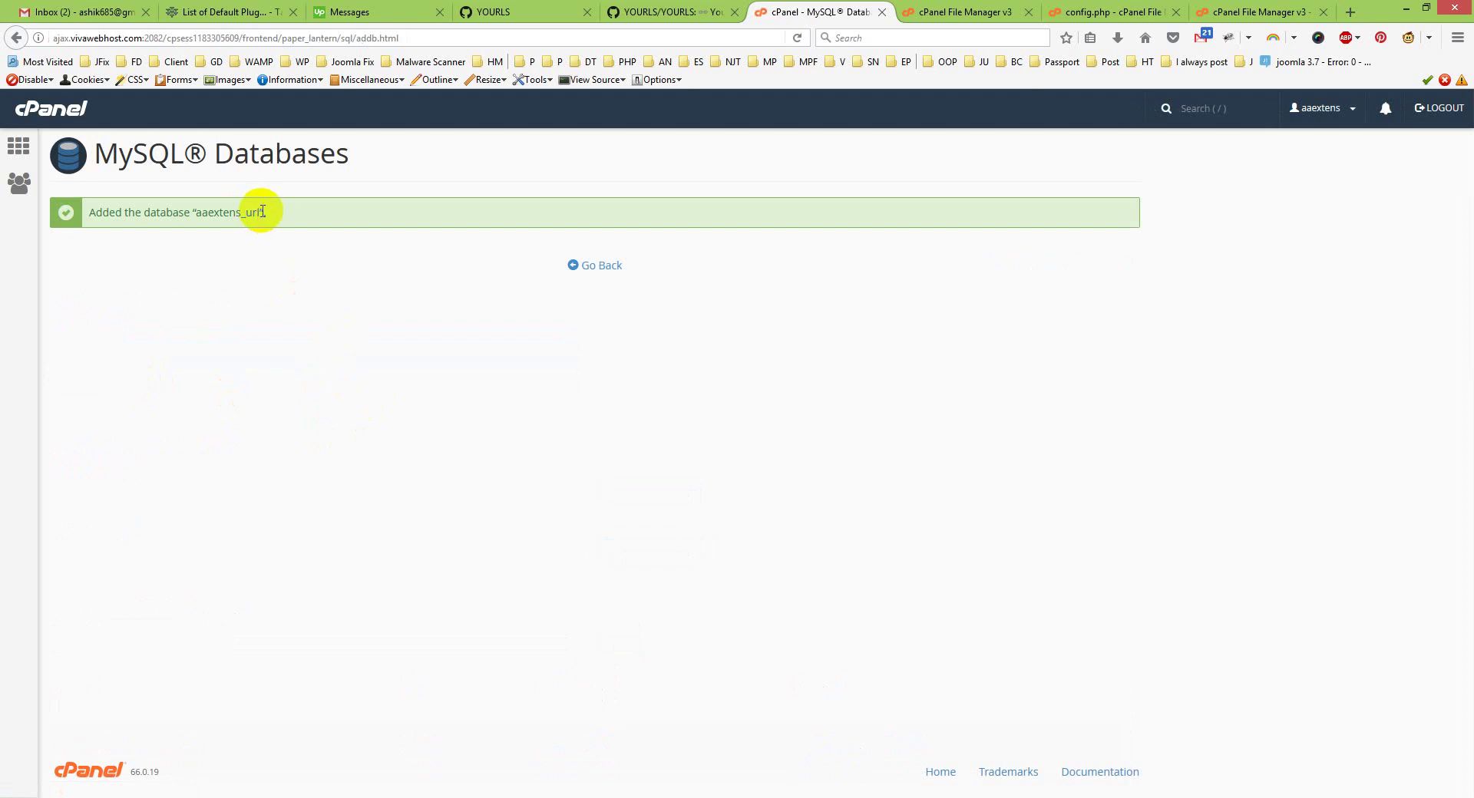
left_click_drag(254, 210, 208, 211)
right_click(208, 212)
left_click(230, 220)
Step: In config.php, replace 'yourls' on line 20 with the database name aaextens_url
left_click(1105, 11)
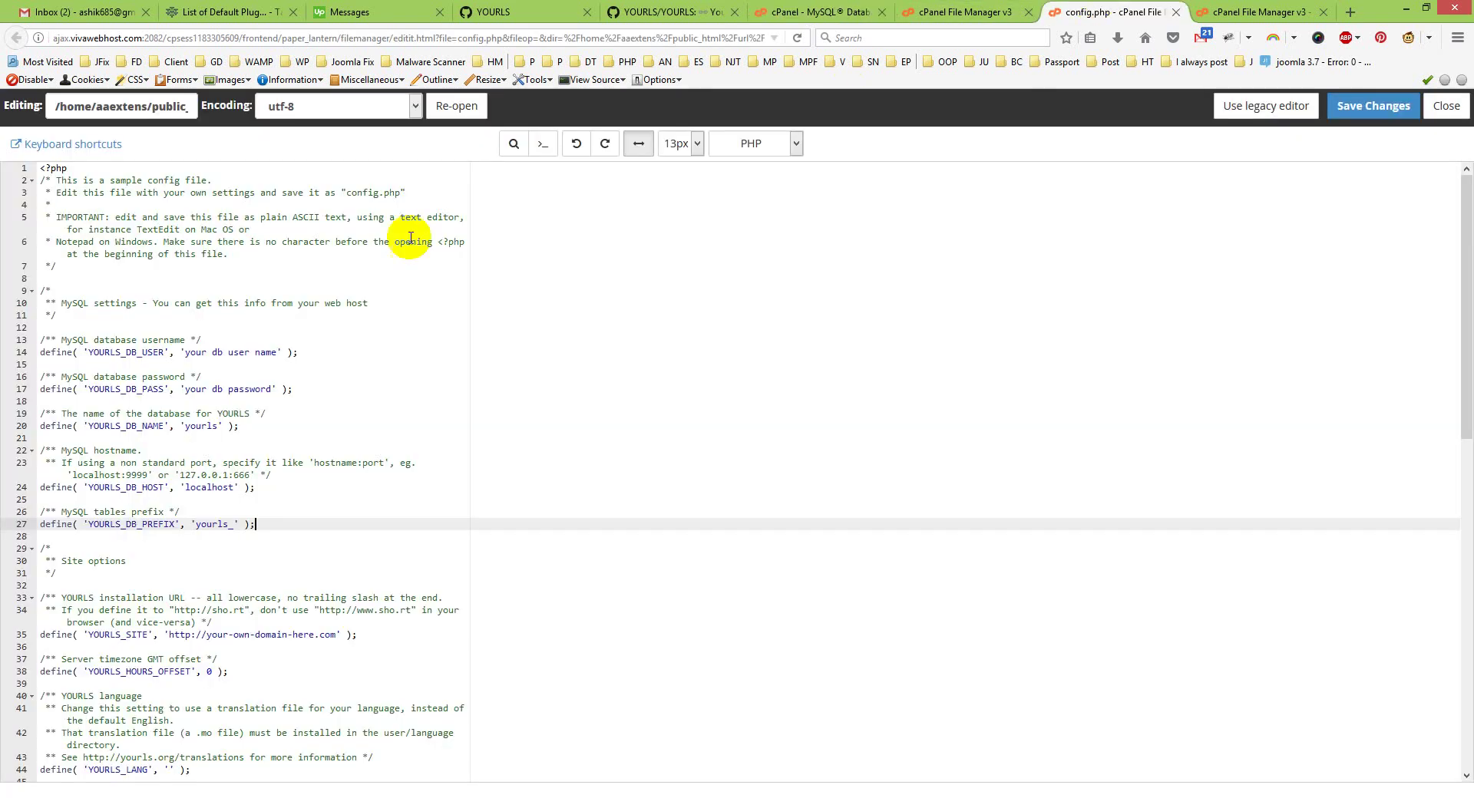
left_click_drag(277, 352, 223, 351)
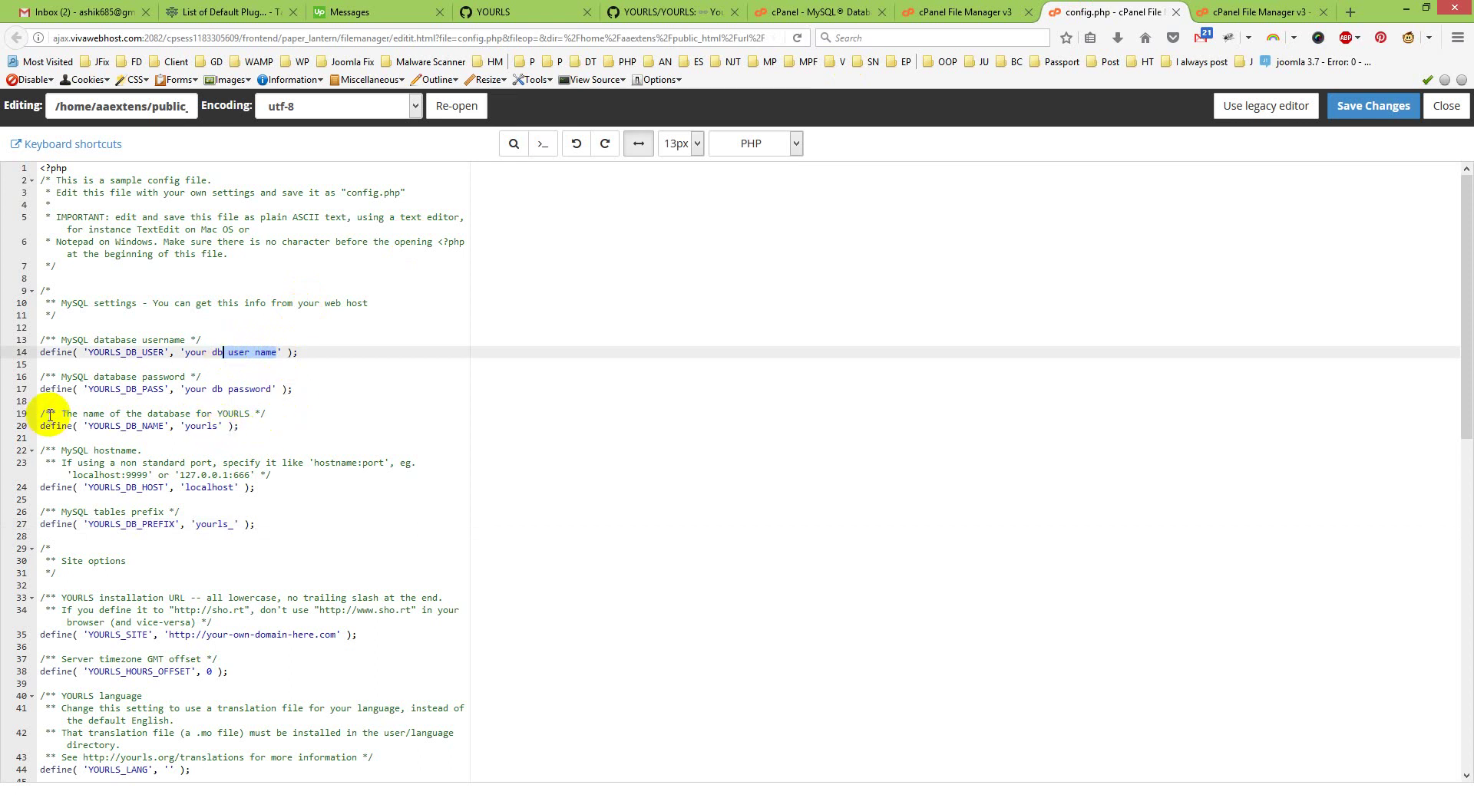
left_click_drag(44, 413, 290, 411)
left_click(241, 426)
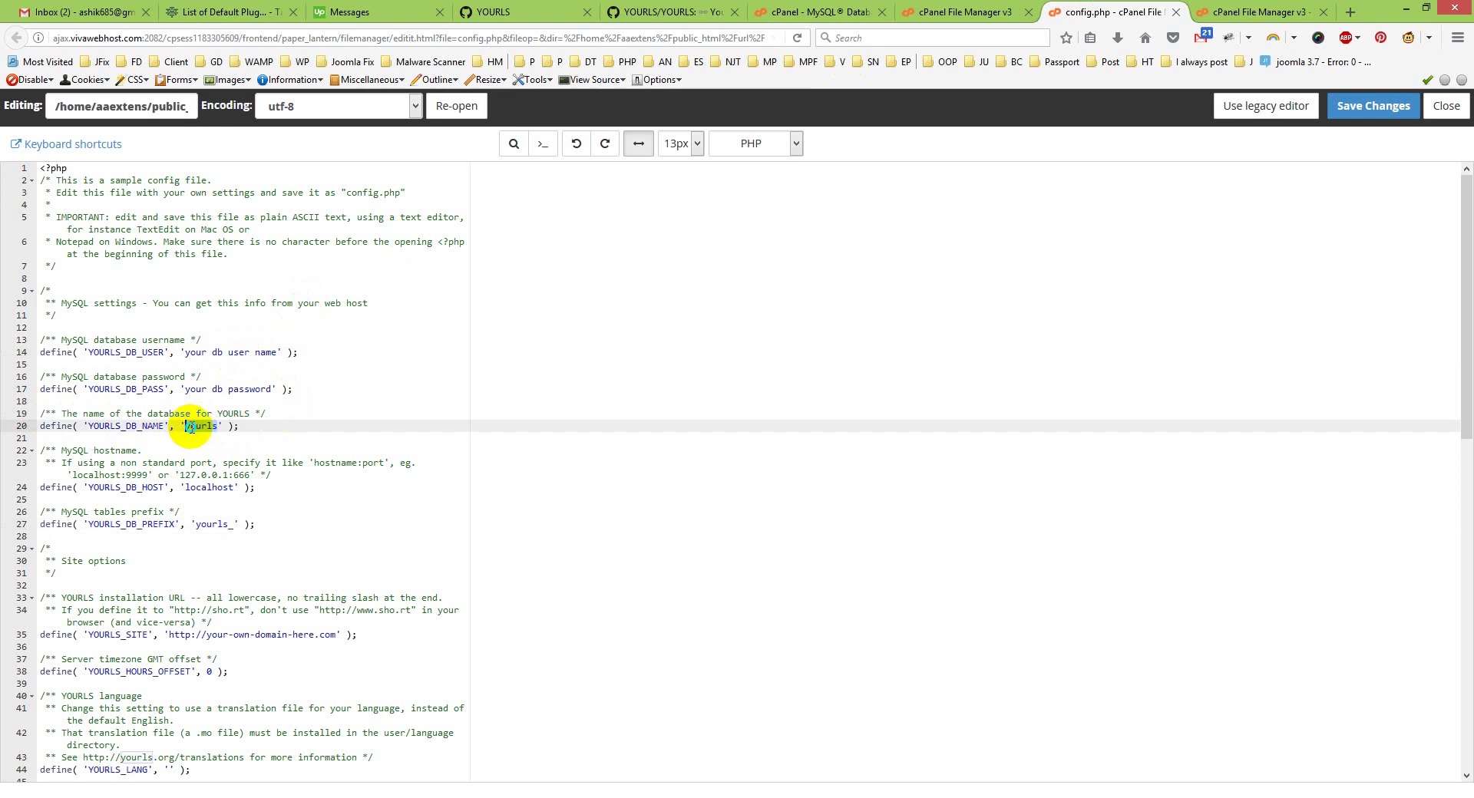
right_click(189, 432)
left_click(238, 491)
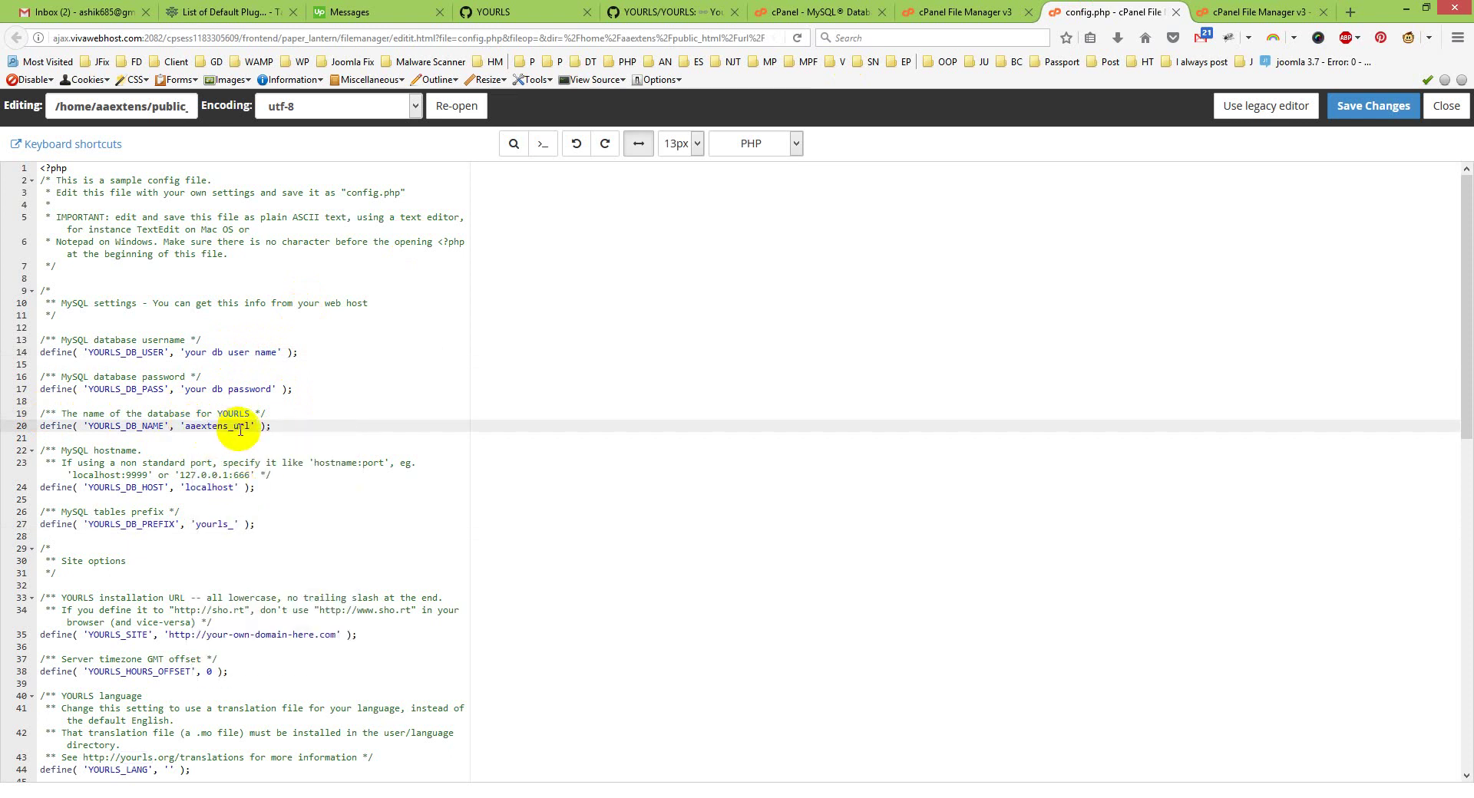
Step: Go back to the main MySQL Databases page
left_click(933, 9)
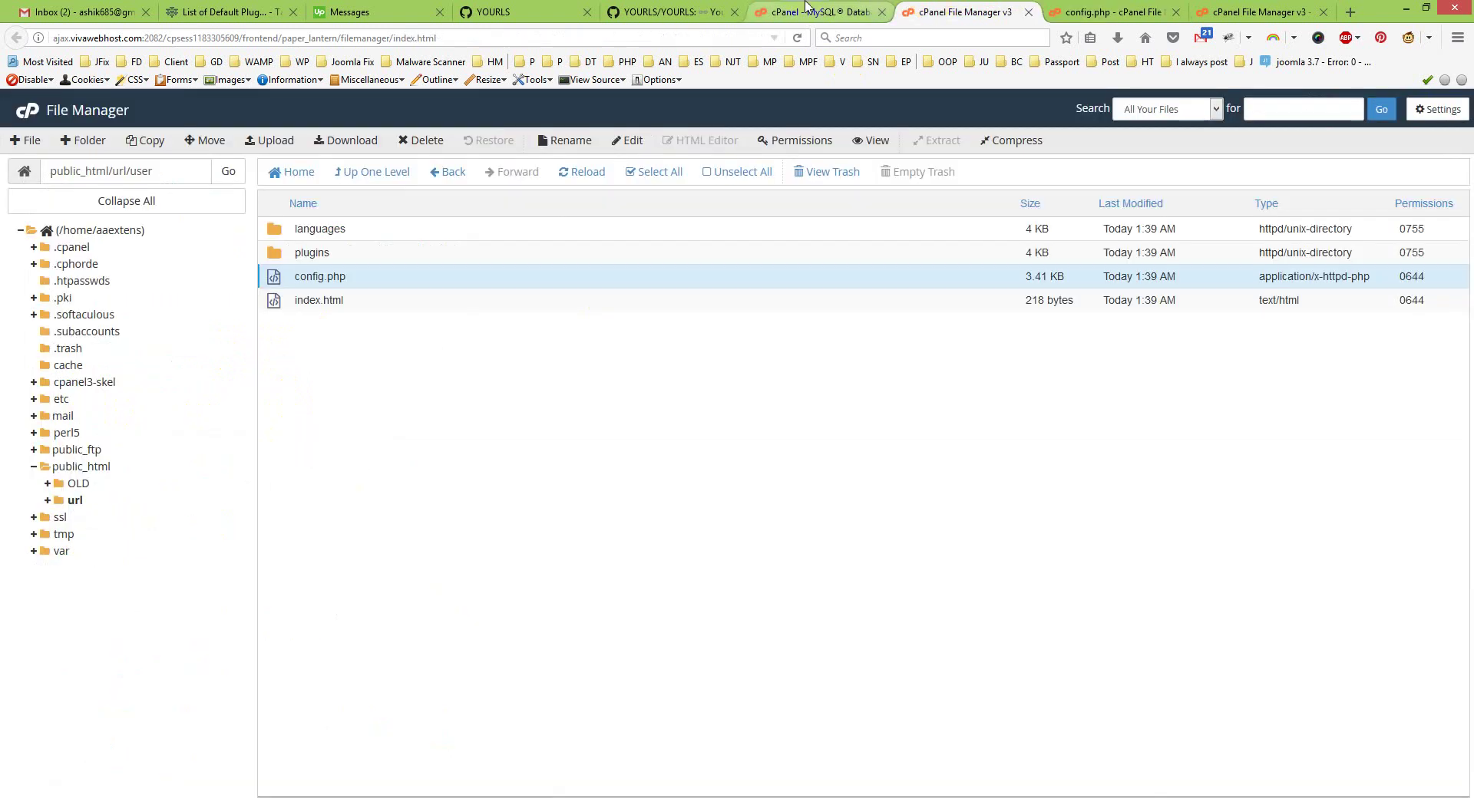
left_click(838, 9)
left_click(551, 281)
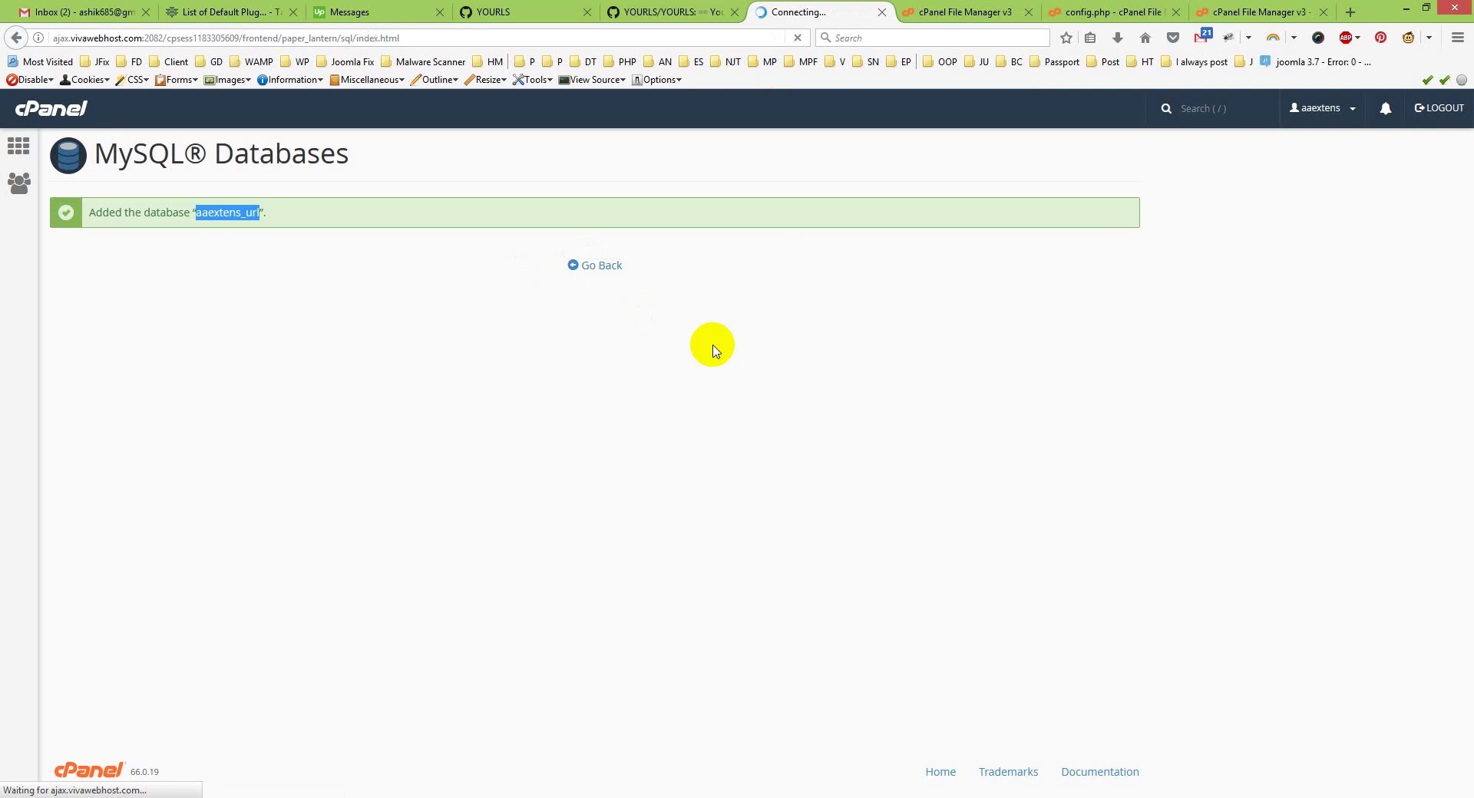
Step: Enter 'url' as the new MySQL username and cut a generated strong password
scroll(634, 407, "down", 10)
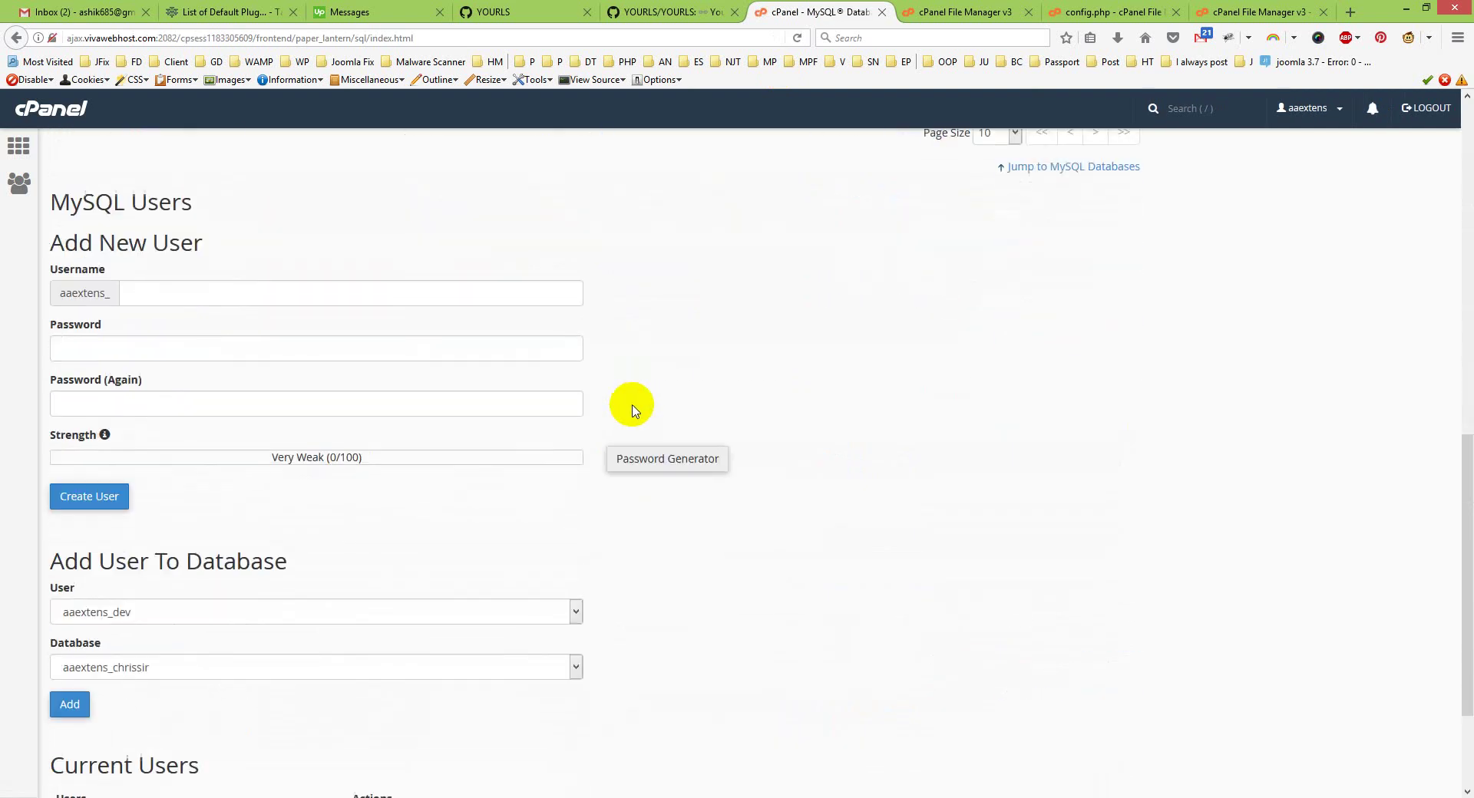
left_click(318, 302)
type("url")
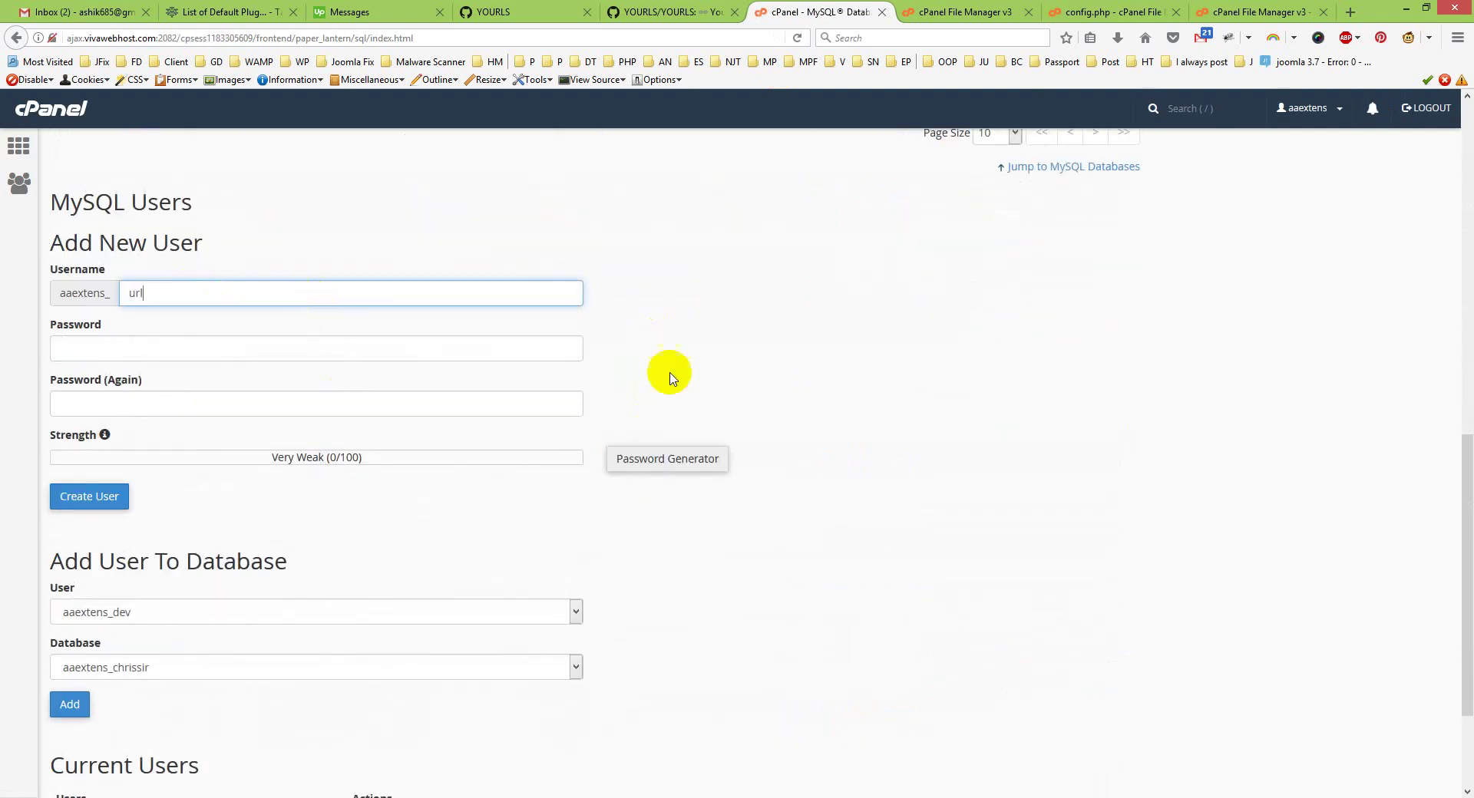
left_click(675, 459)
left_click_drag(744, 399, 587, 393)
right_click(613, 391)
left_click(653, 427)
left_click(852, 540)
Step: Paste the generated password into both password fields and create user aaextens_url
right_click(204, 347)
left_click(244, 415)
right_click(217, 411)
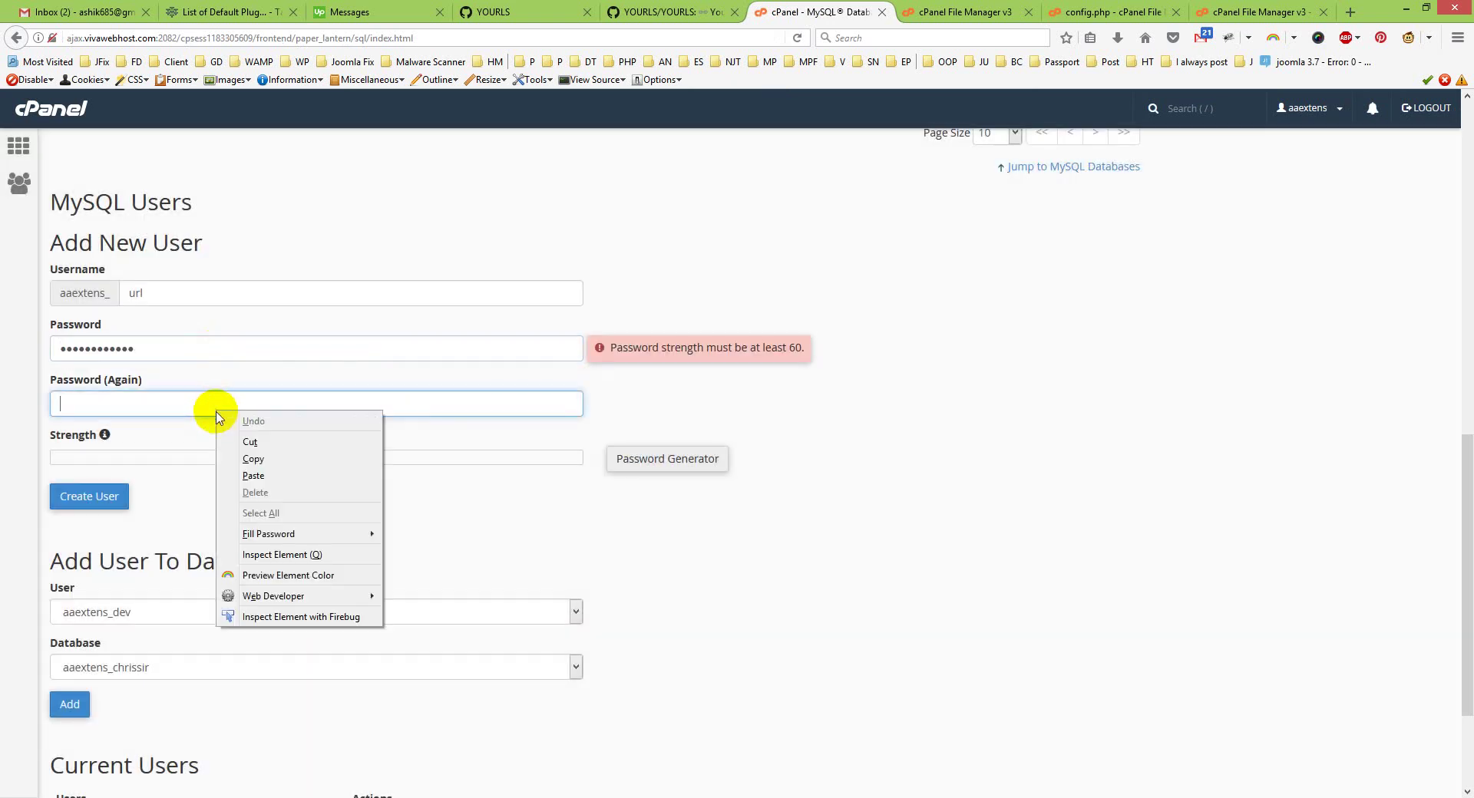
left_click(263, 470)
left_click(106, 495)
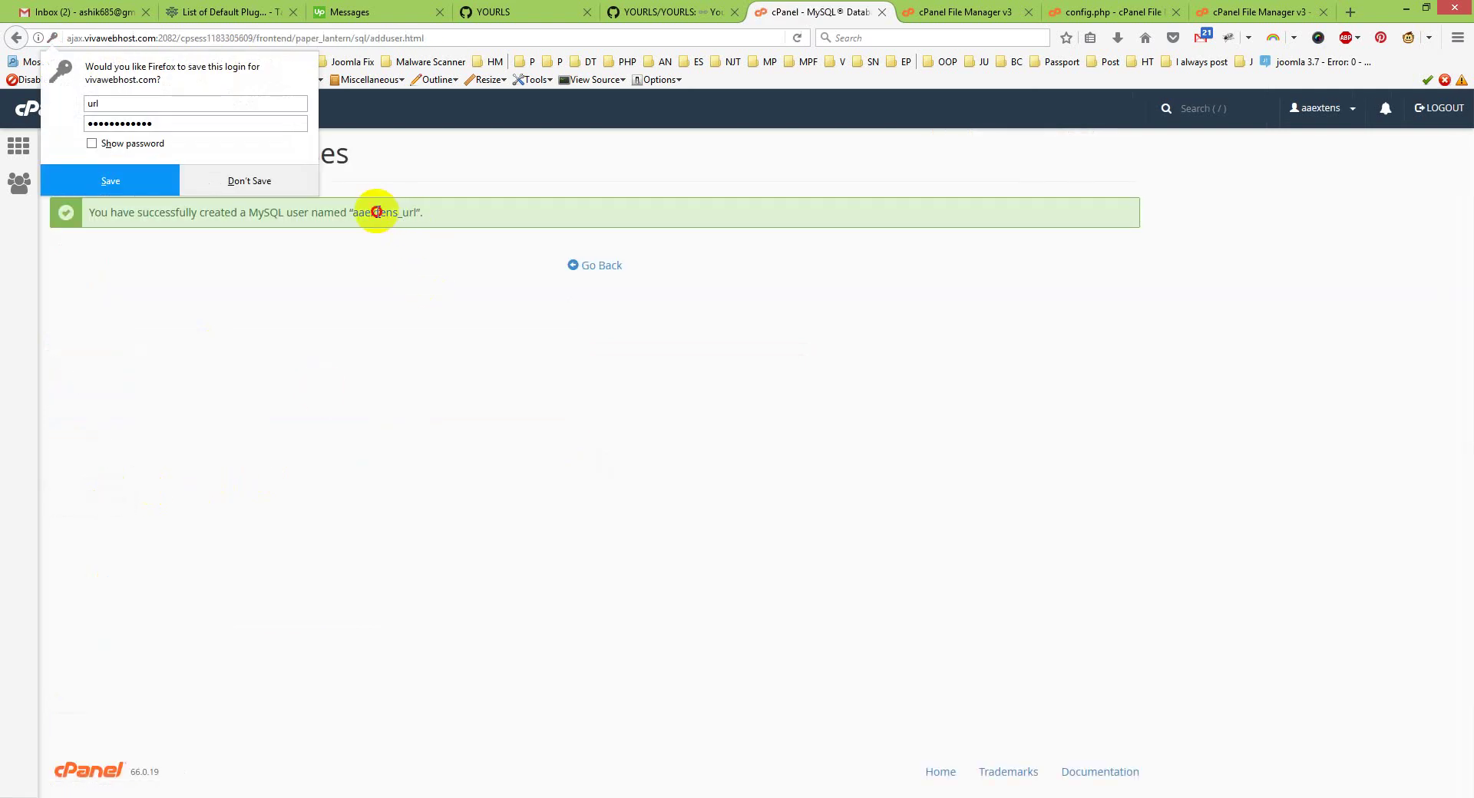
left_click(418, 215)
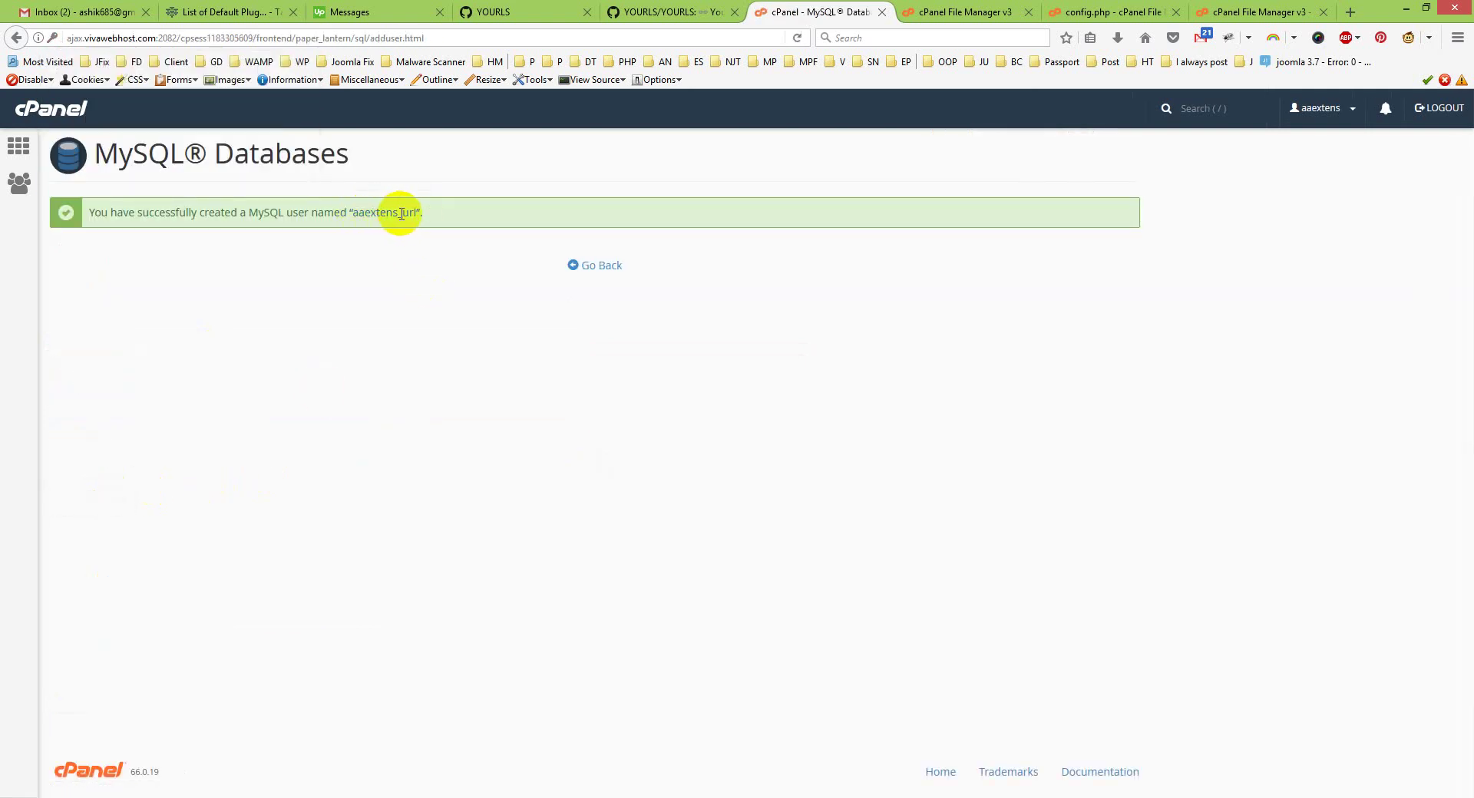
Step: Replace the 'your db password' placeholder on line 17 of config.php with the generated password
left_click(1098, 12)
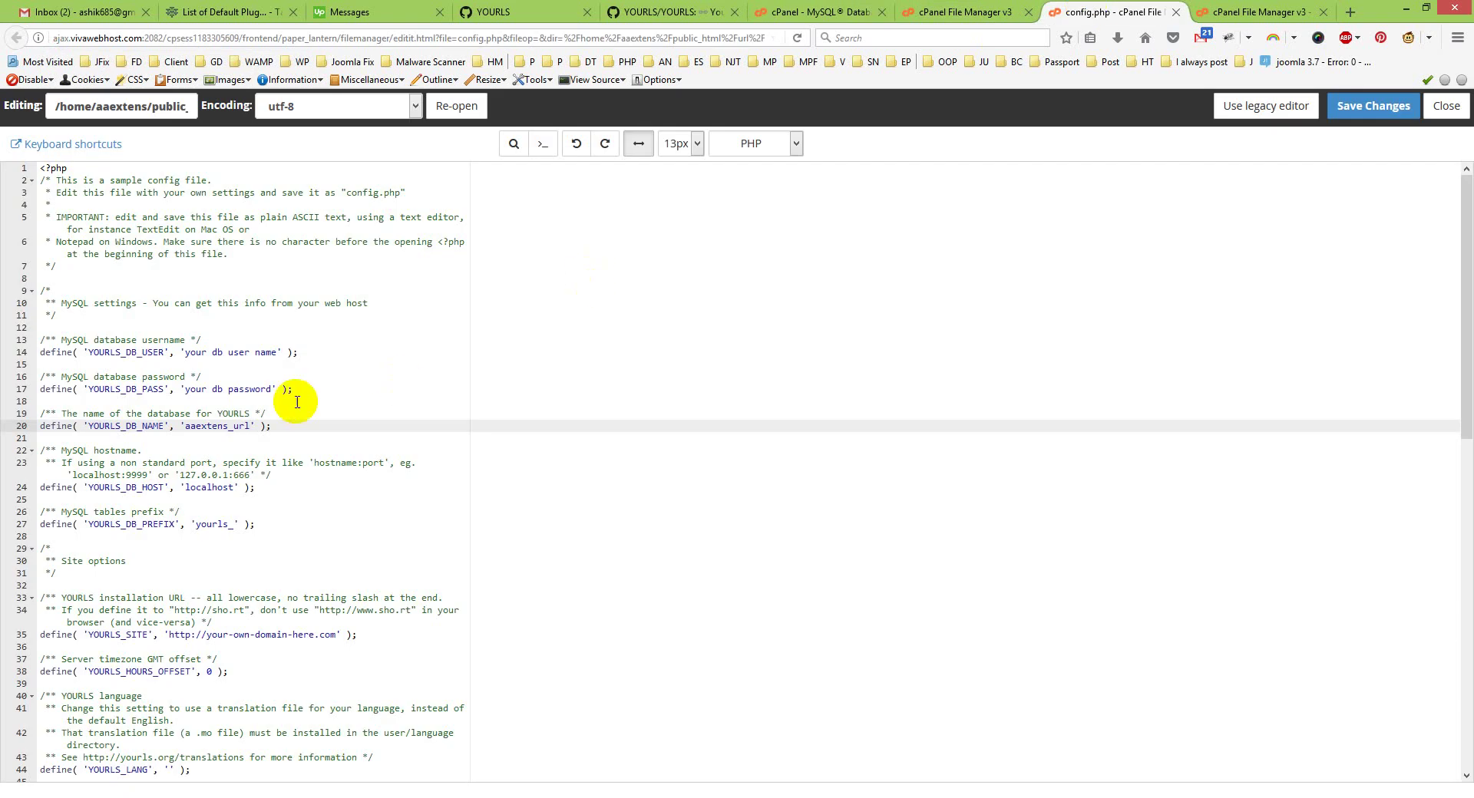
left_click_drag(270, 387, 200, 391)
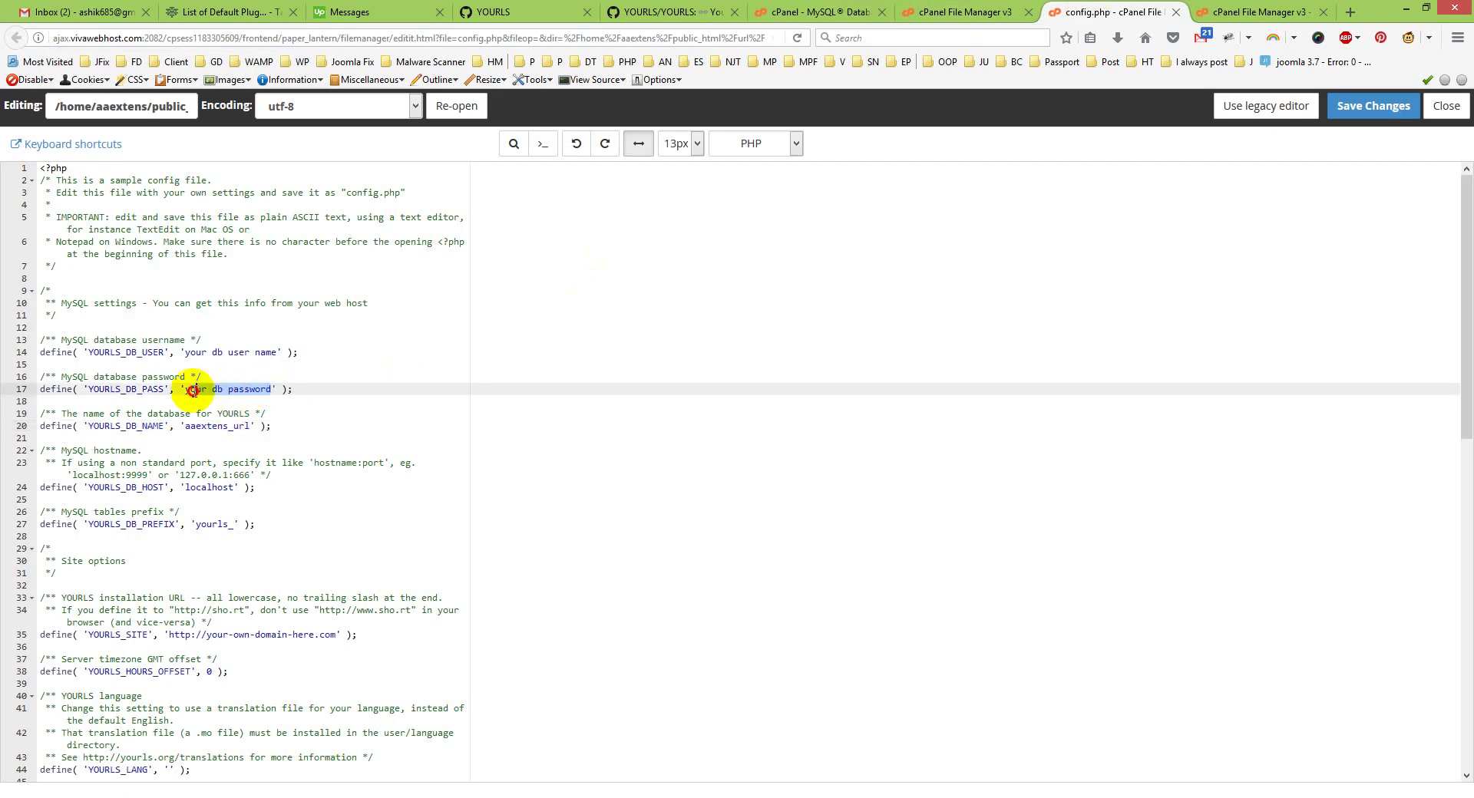
right_click(185, 395)
left_click(234, 454)
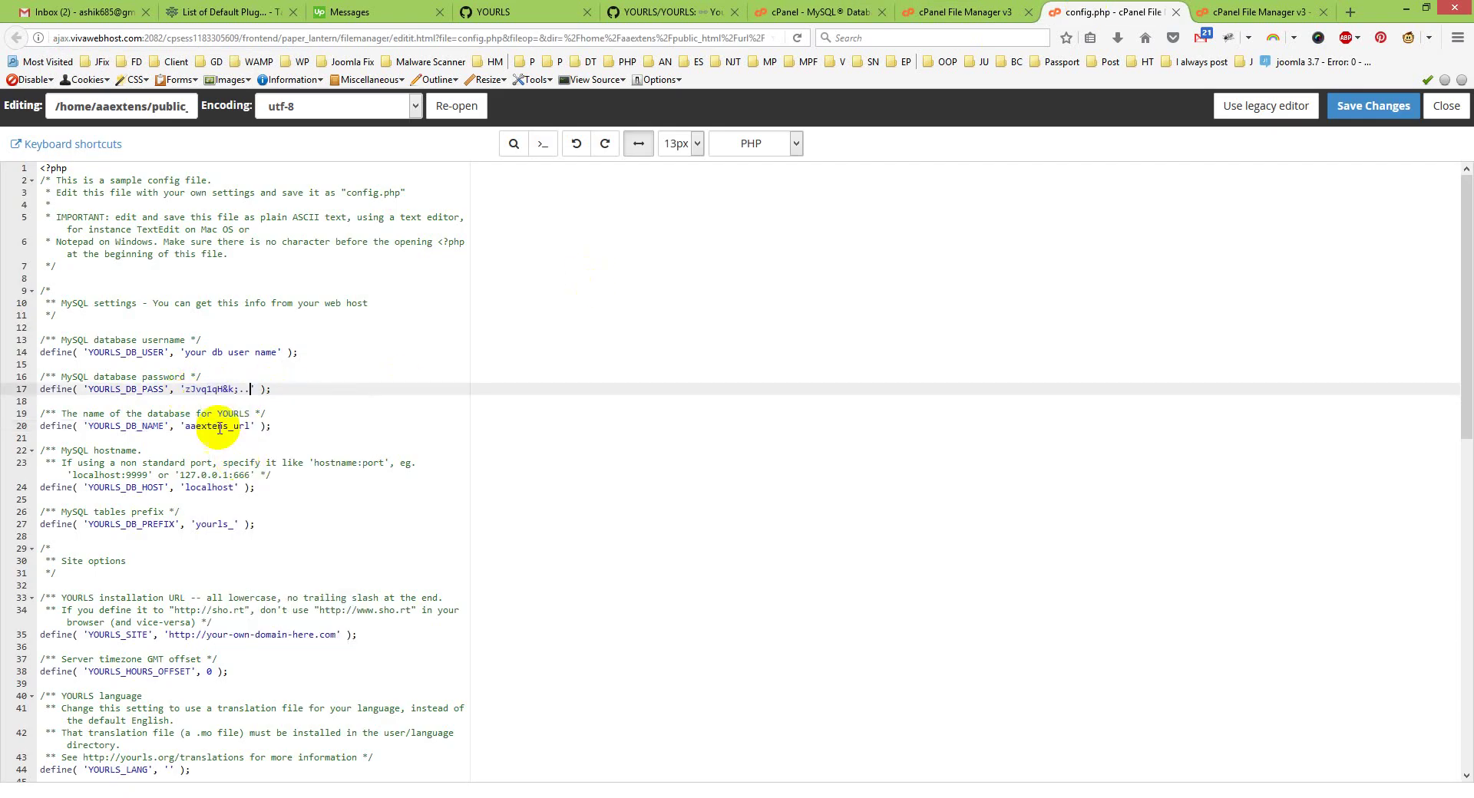
Step: Copy aaextens_url from the MySQL Databases page and paste it over the line-14 username placeholder
left_click(959, 12)
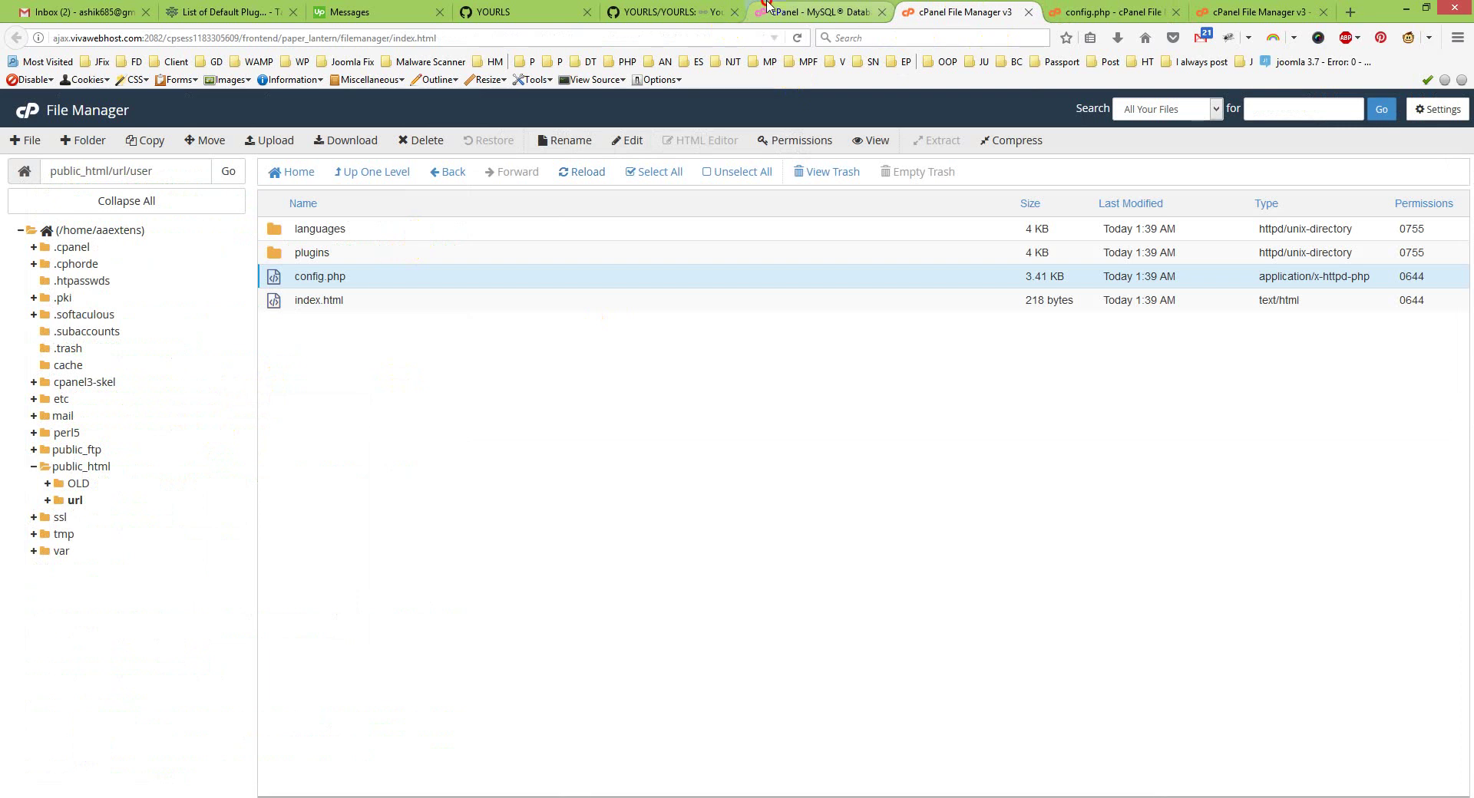
left_click(813, 11)
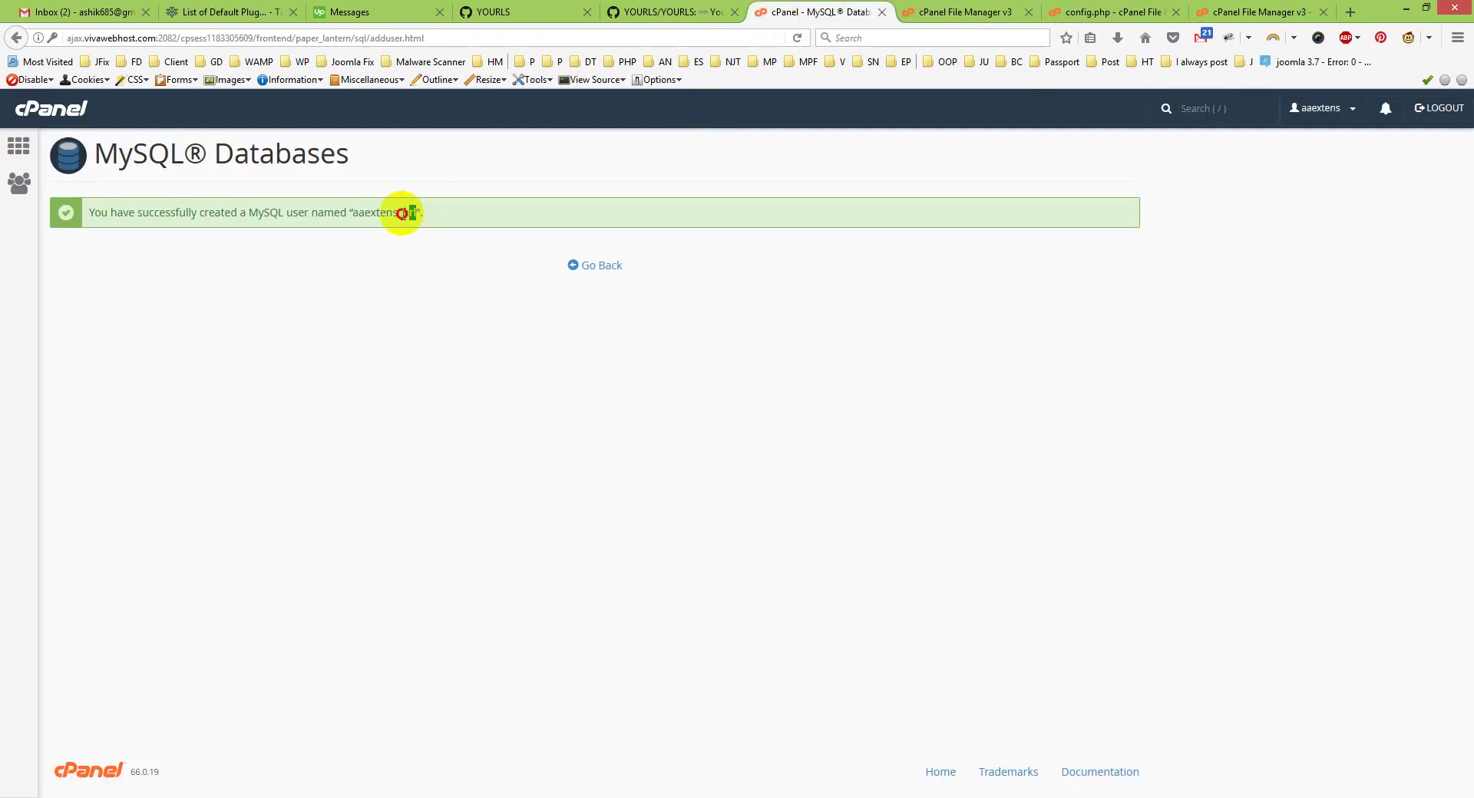
right_click(381, 213)
left_click(406, 227)
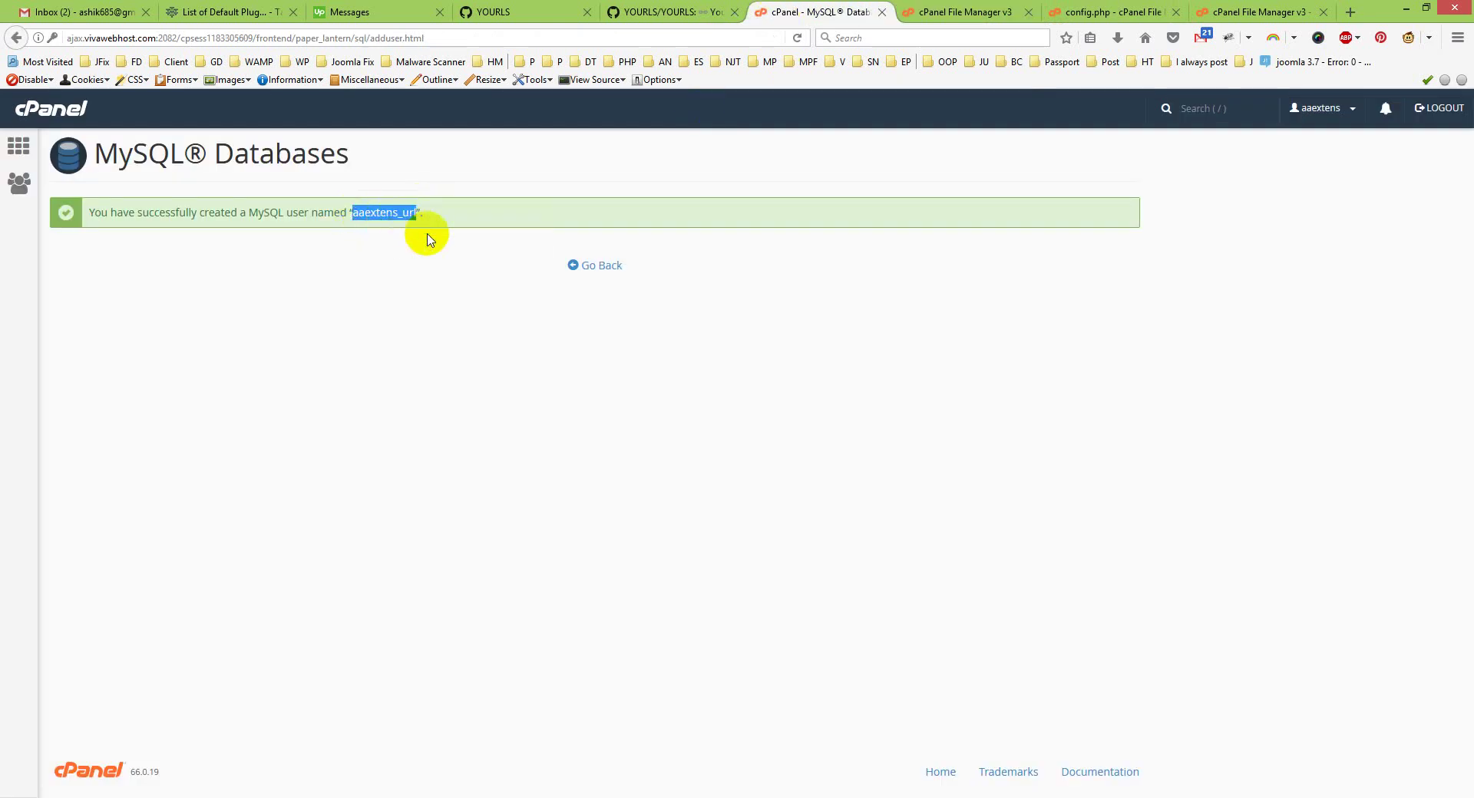
left_click(1111, 12)
left_click_drag(275, 350, 219, 351)
right_click(206, 354)
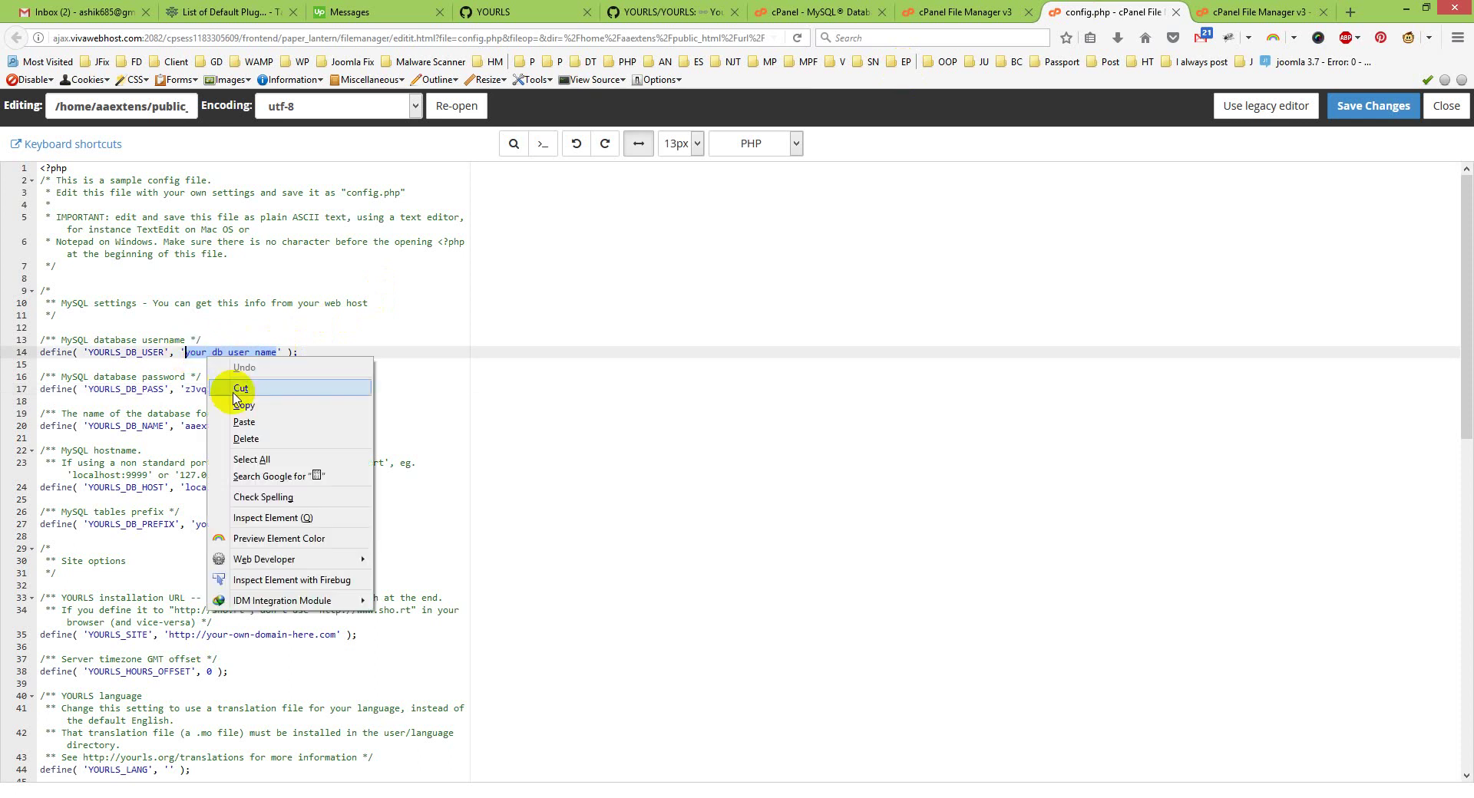
left_click(224, 416)
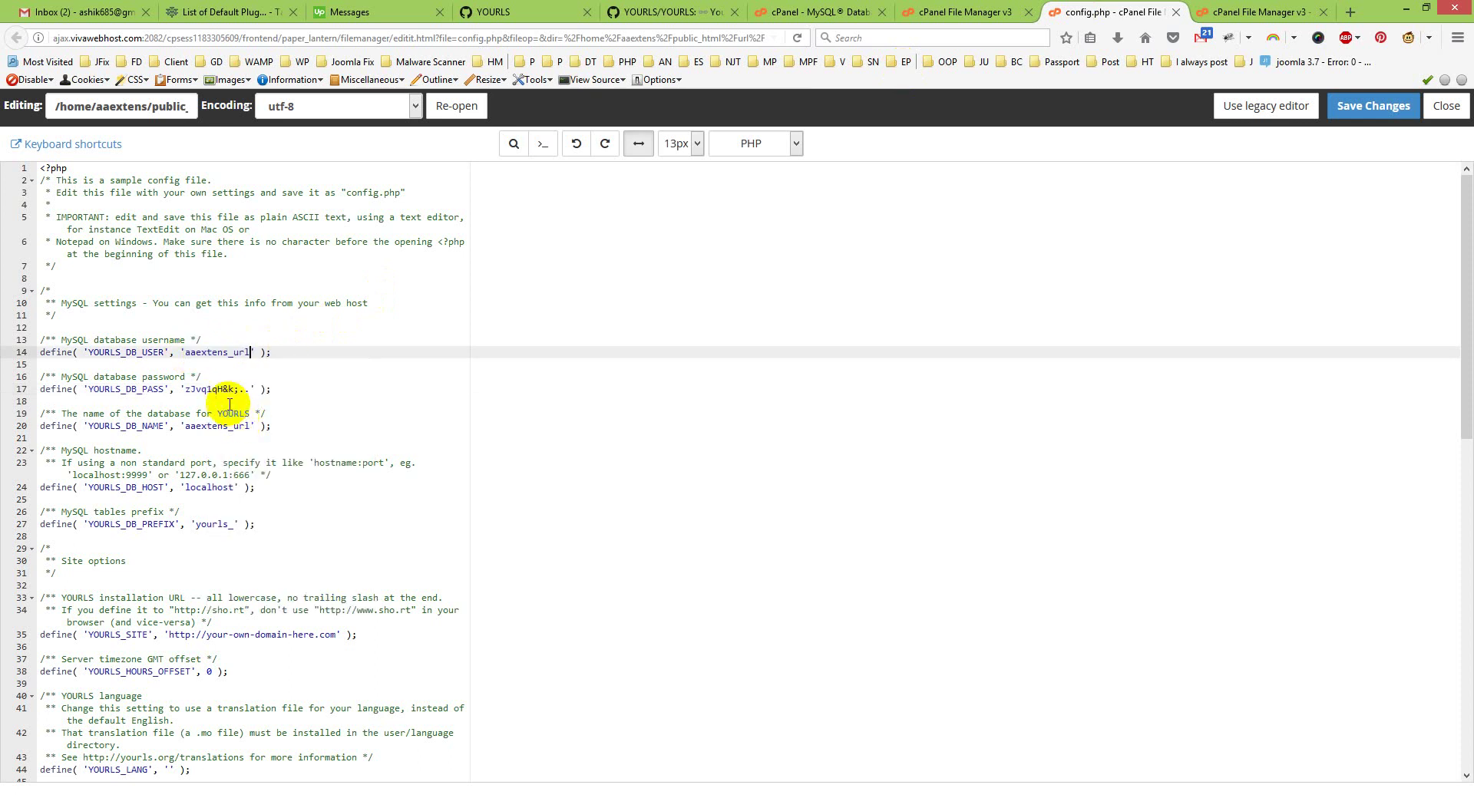
Step: Save config.php and return to the MySQL Databases page
left_click(1370, 107)
left_click(969, 11)
left_click(874, 9)
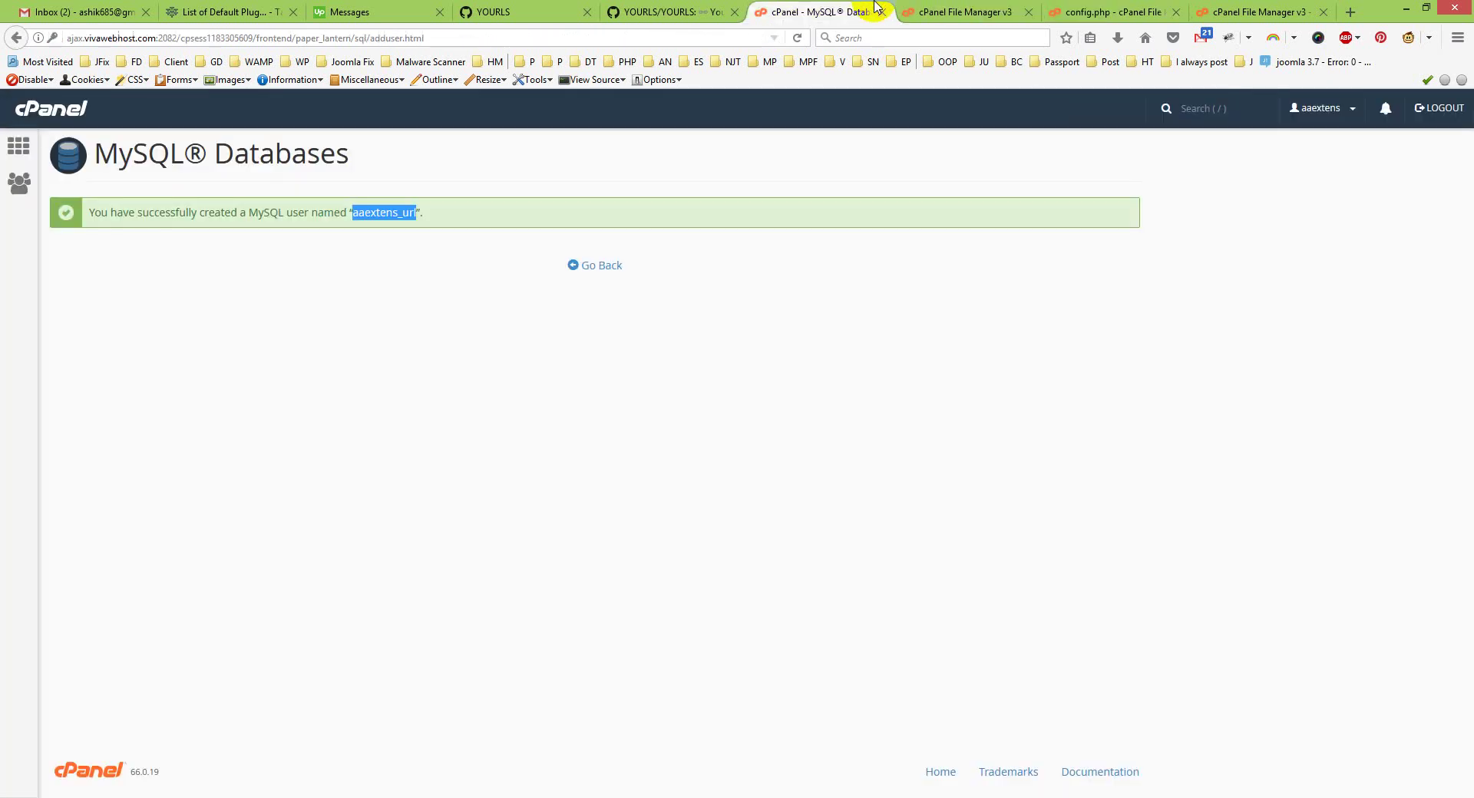
Step: Add user aaextens_url to database aaextens_url with ALL PRIVILEGES
left_click(598, 269)
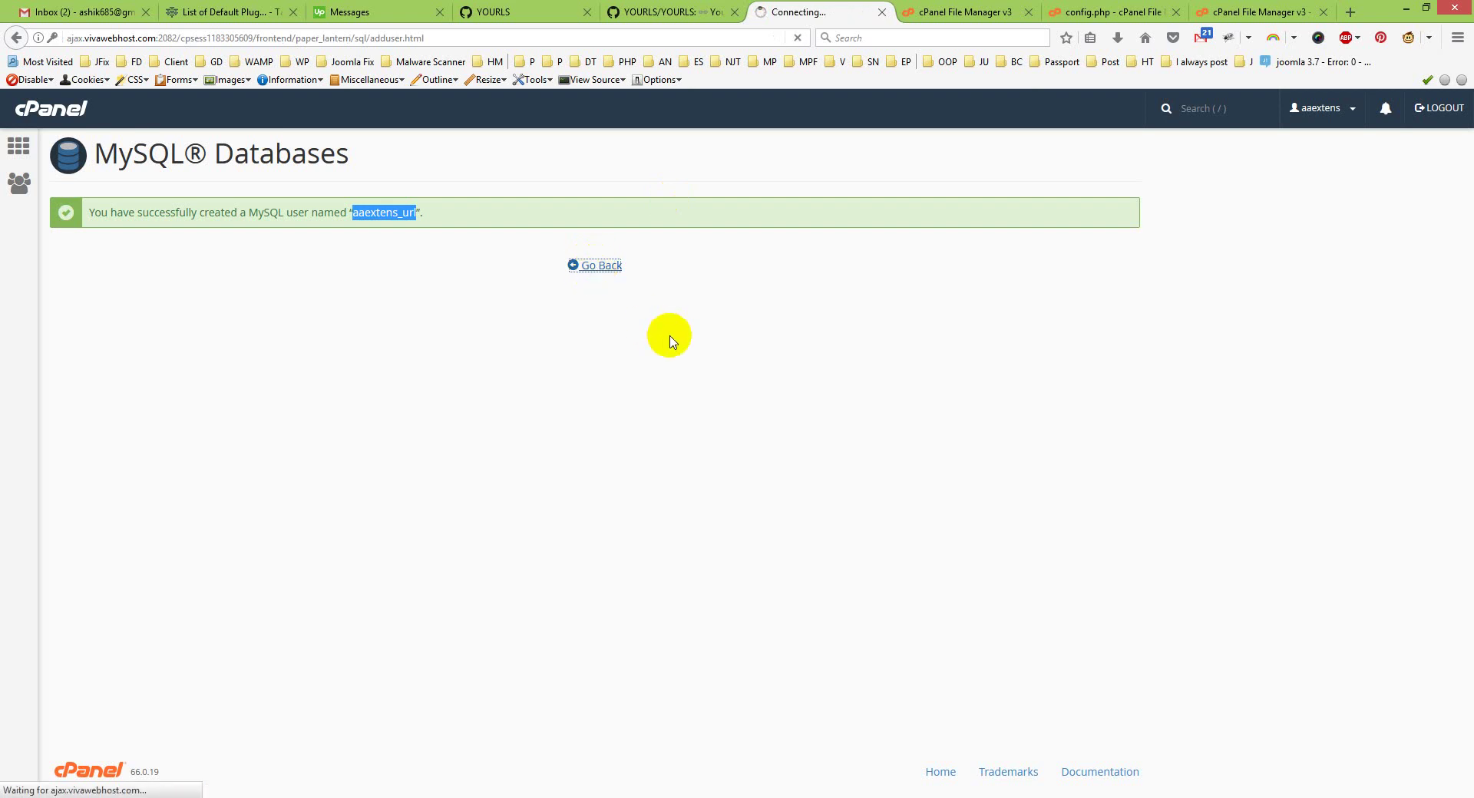
scroll(397, 409, "down", 2)
scroll(397, 409, "down", 10)
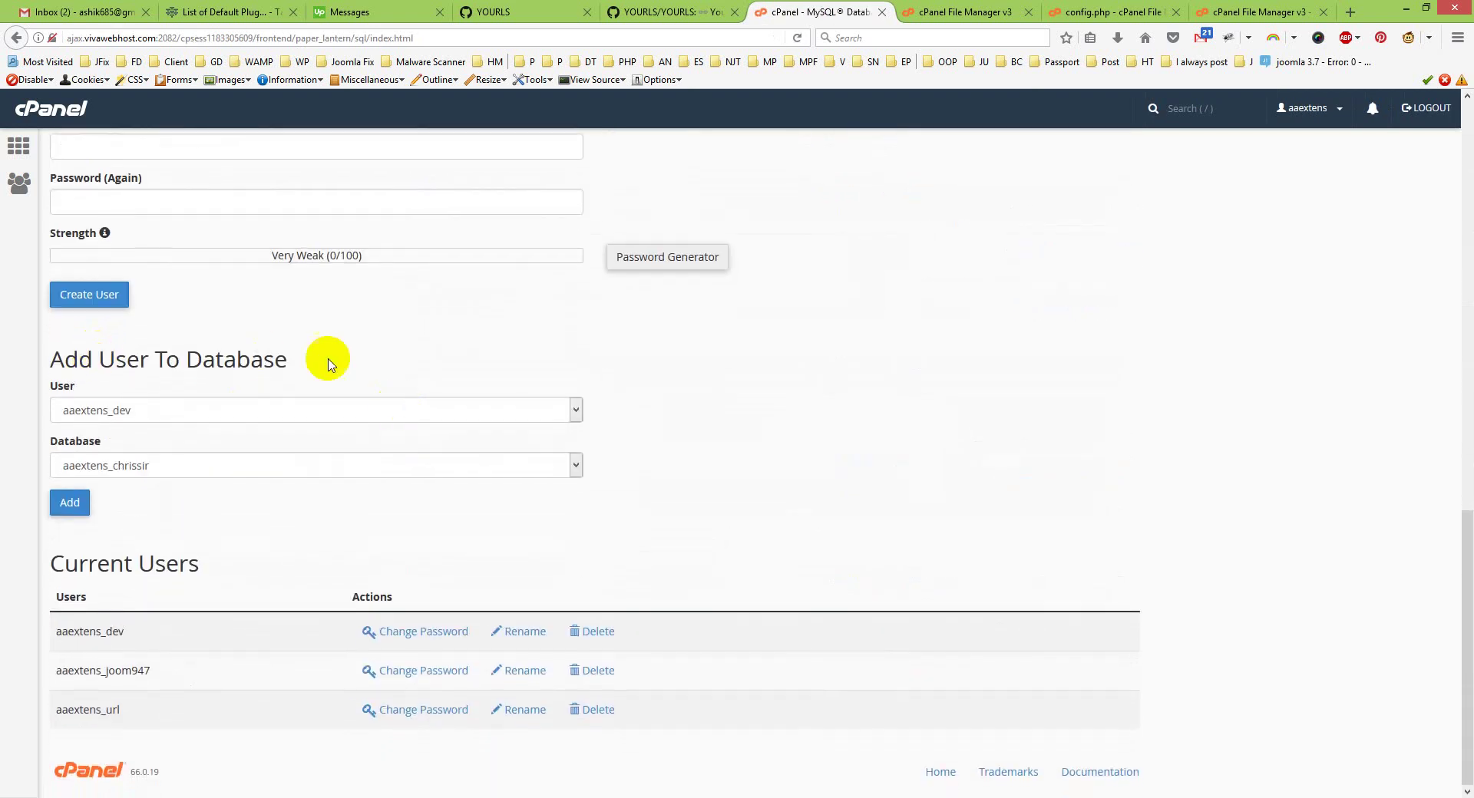
left_click(173, 412)
left_click(165, 462)
left_click(166, 466)
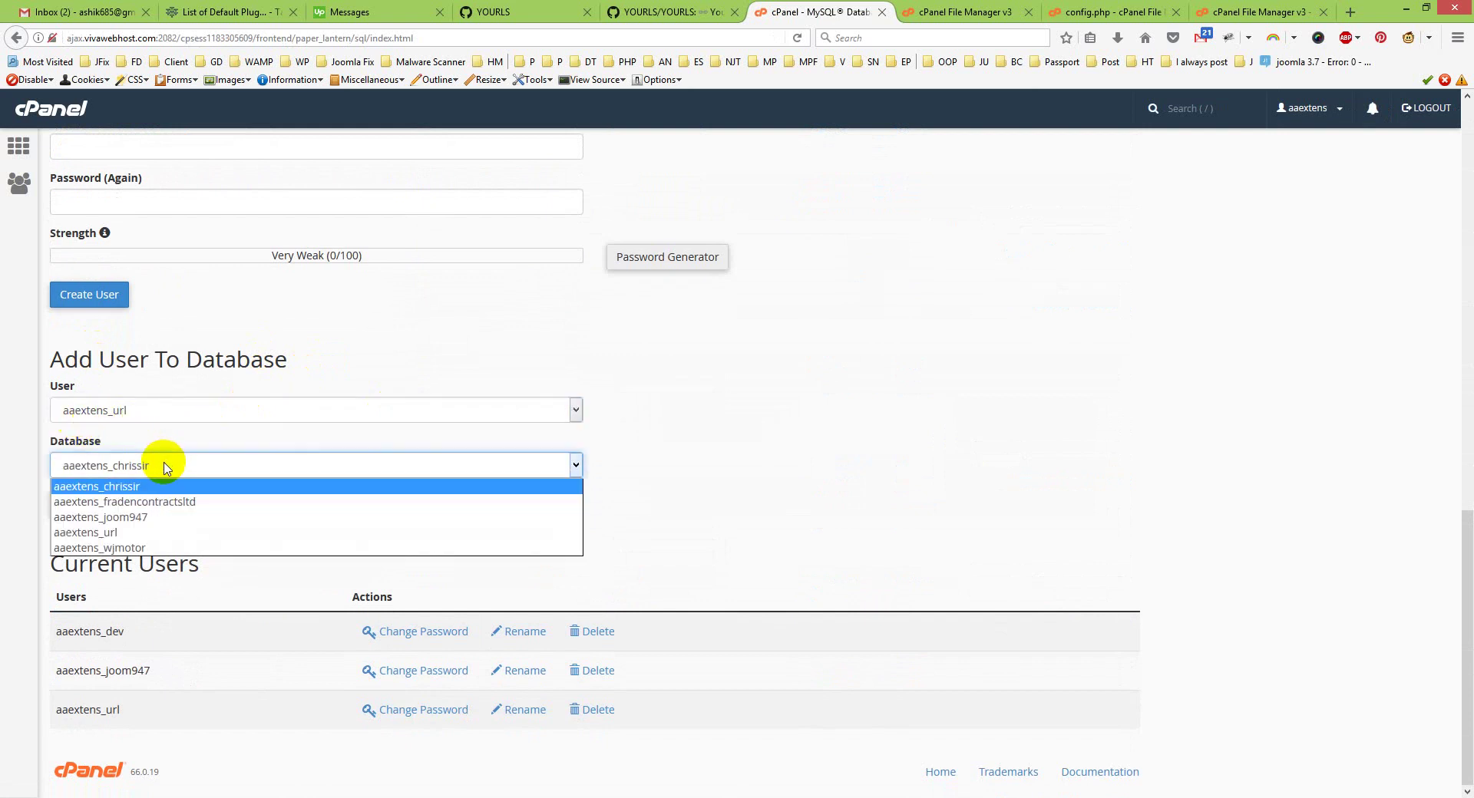
left_click(132, 532)
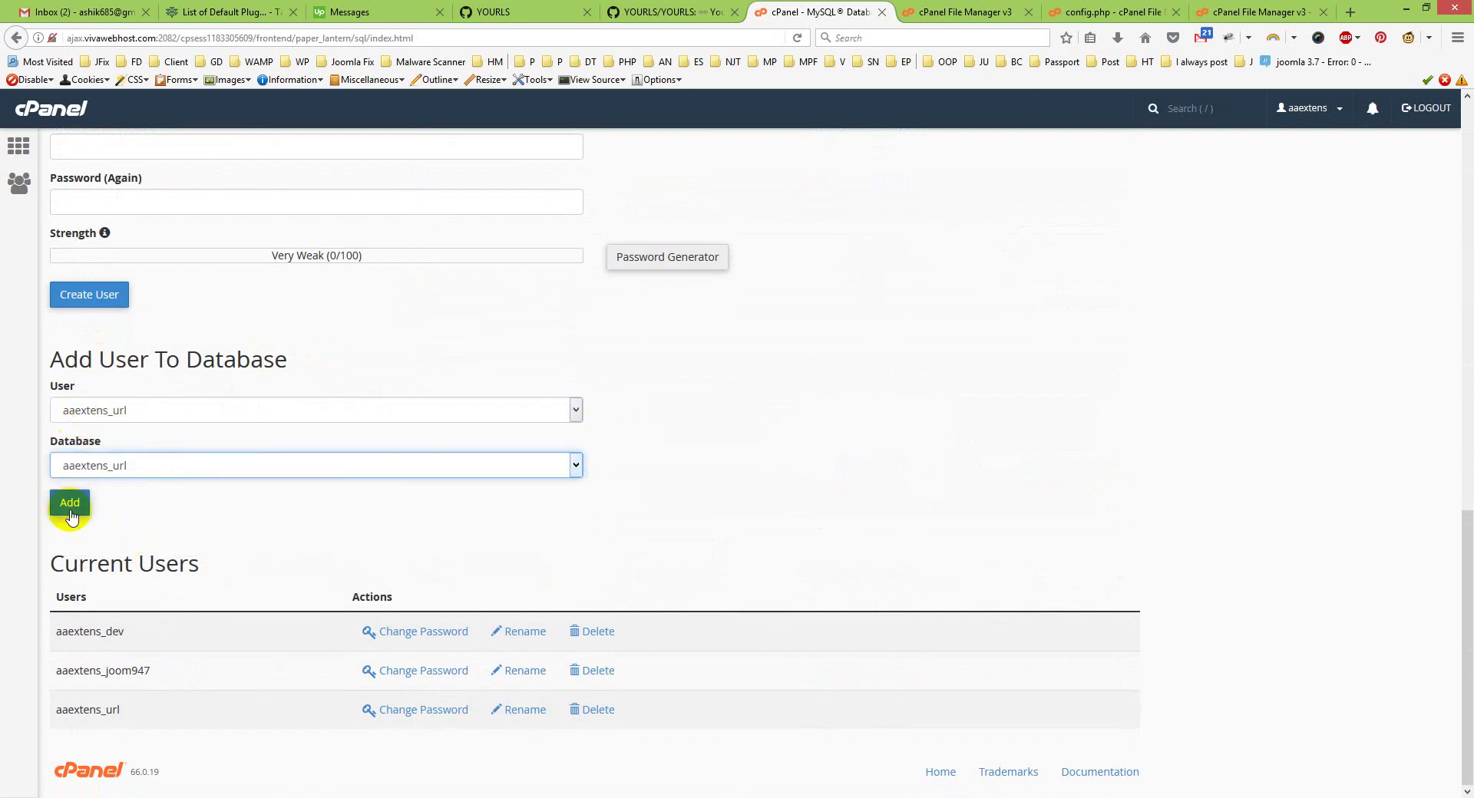
left_click(68, 505)
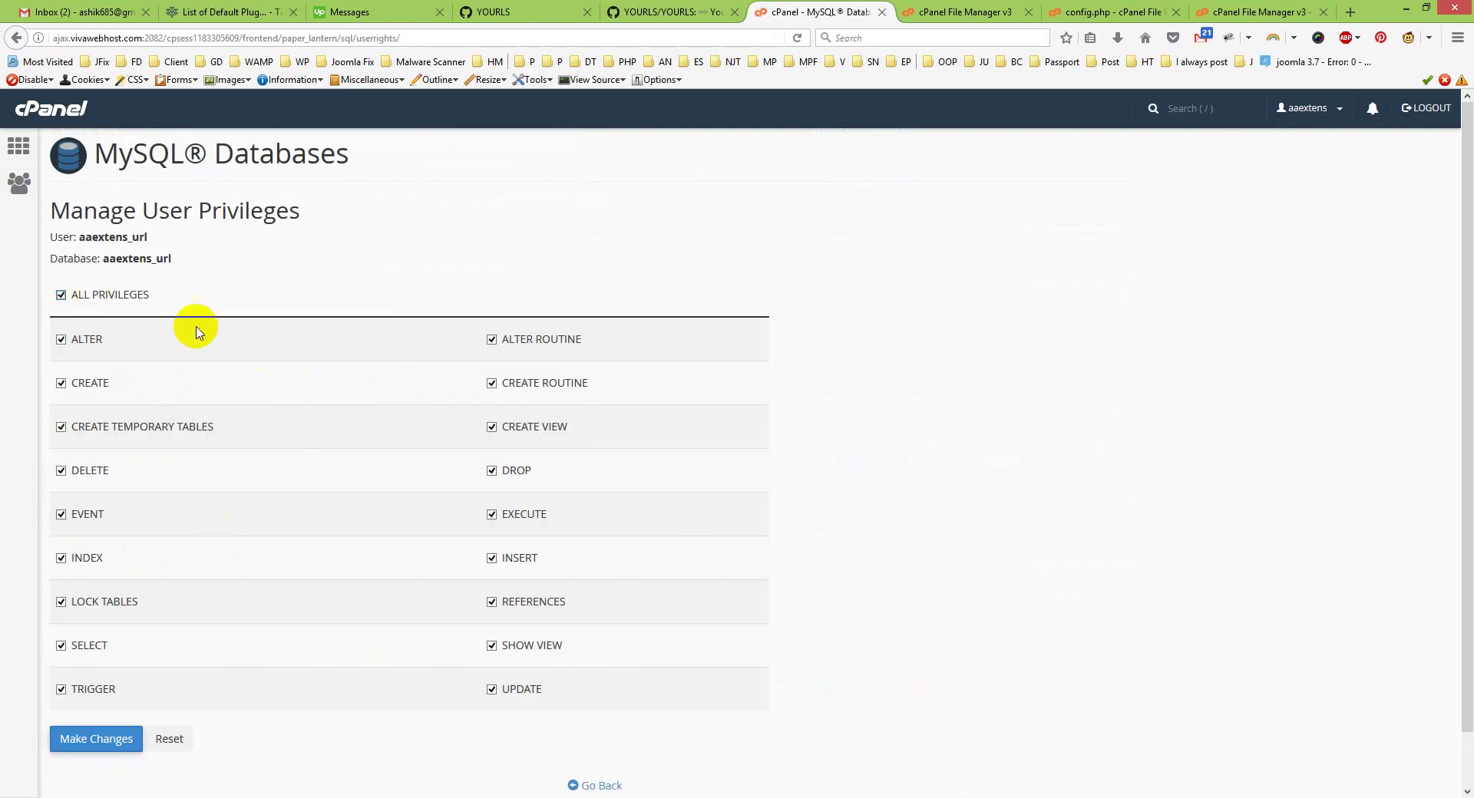
left_click(119, 737)
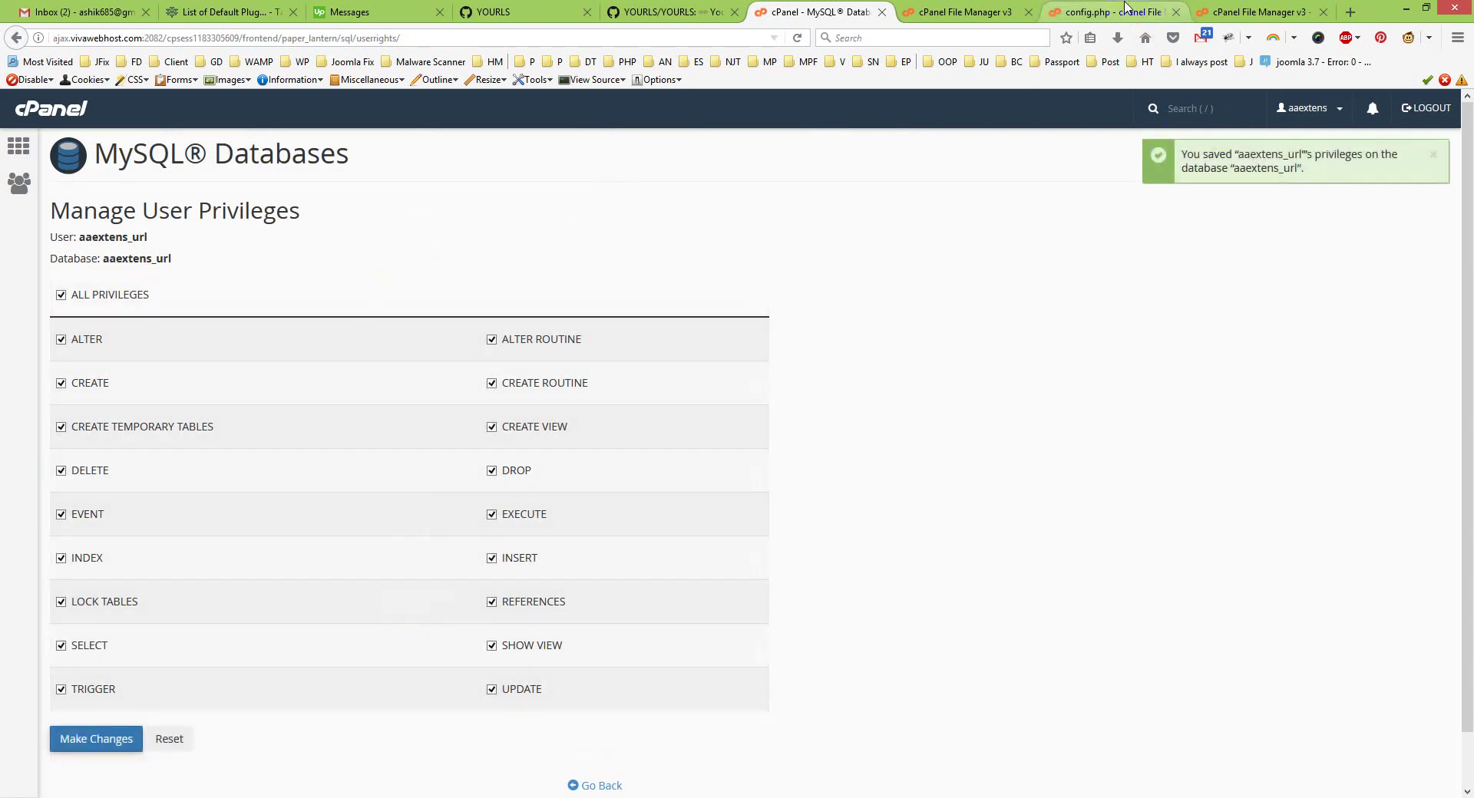
Step: Return to config.php and move to the database host setting on line 24
left_click(1126, 8)
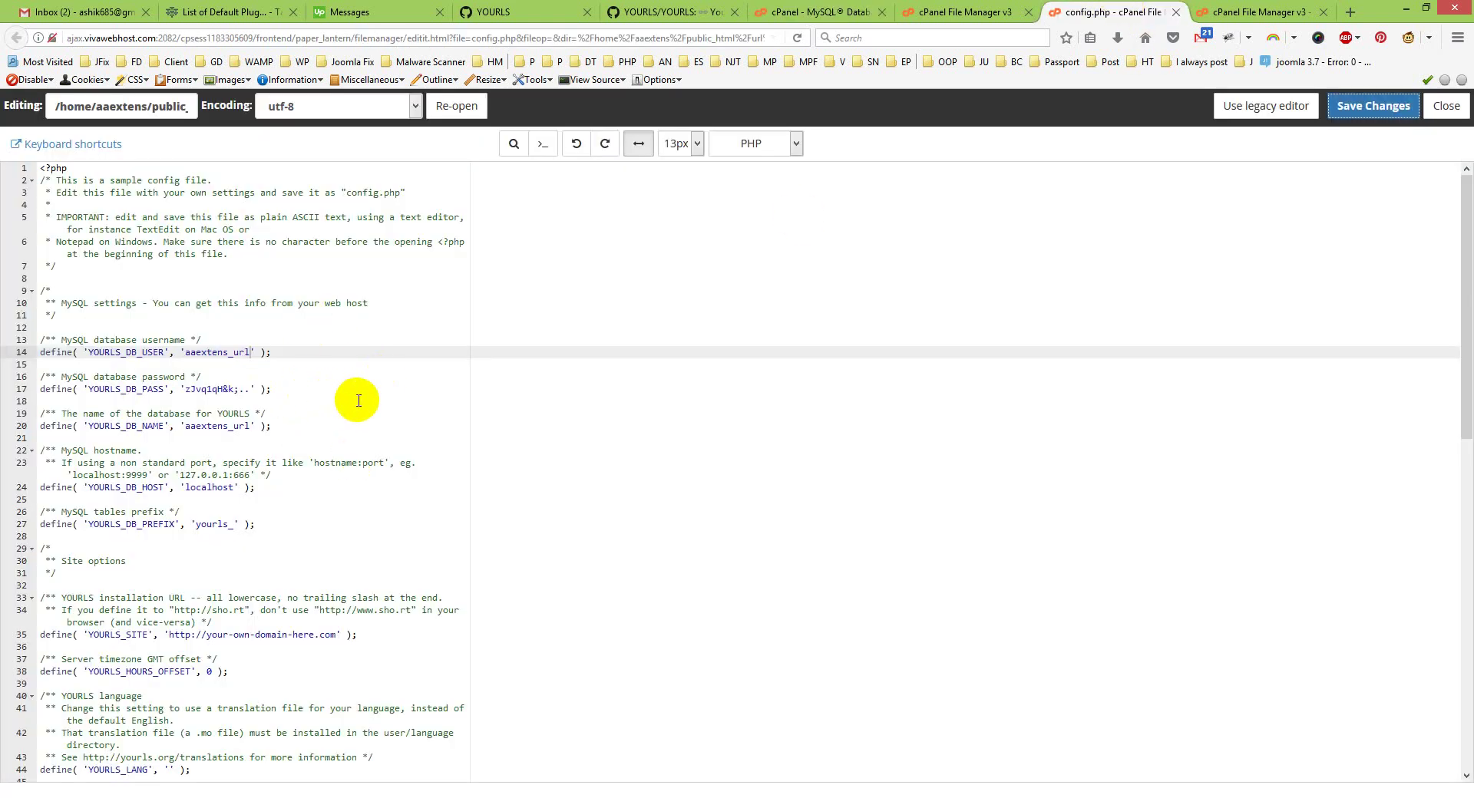
scroll(352, 444, "down", 1)
scroll(351, 445, "down", 1)
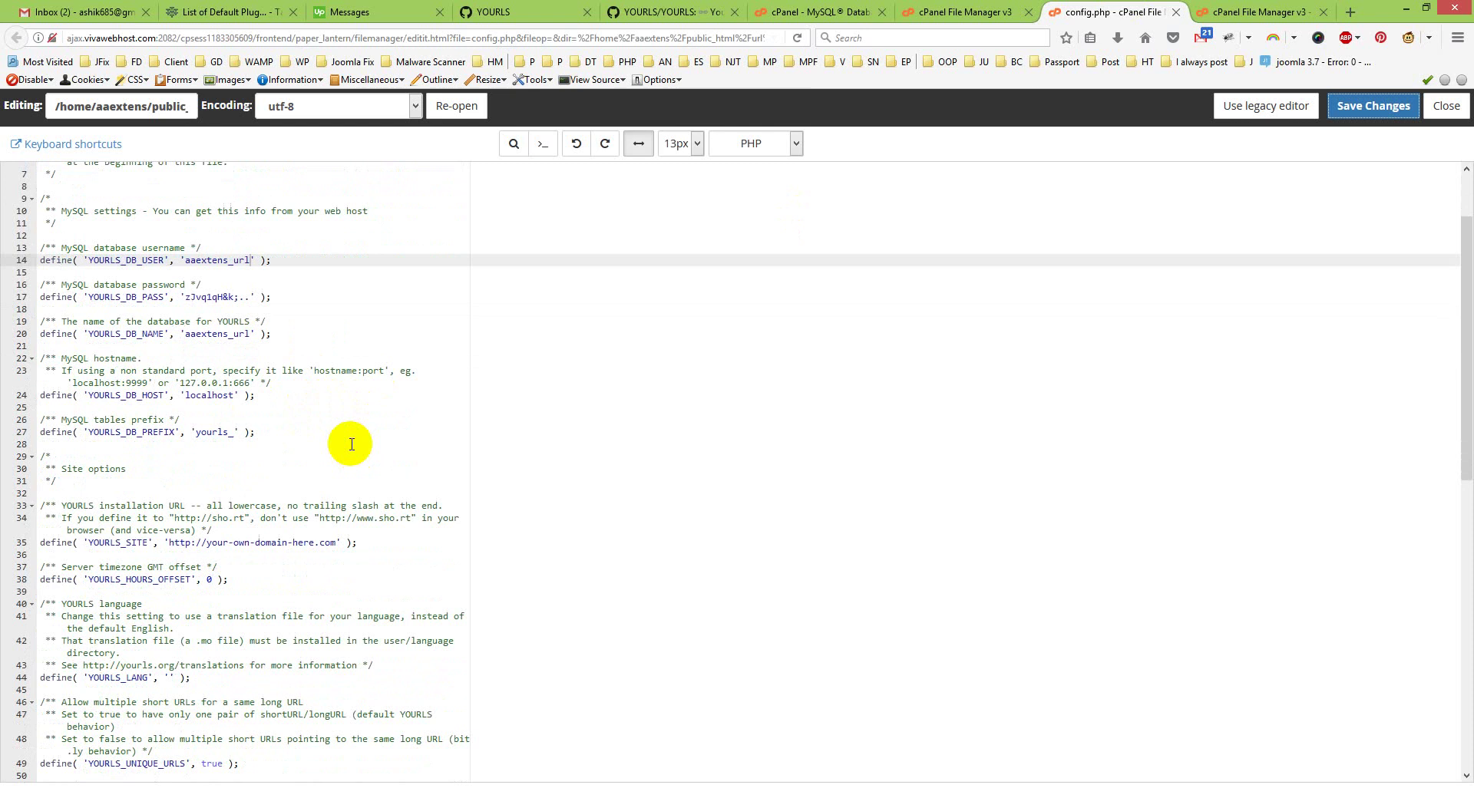
left_click(261, 395)
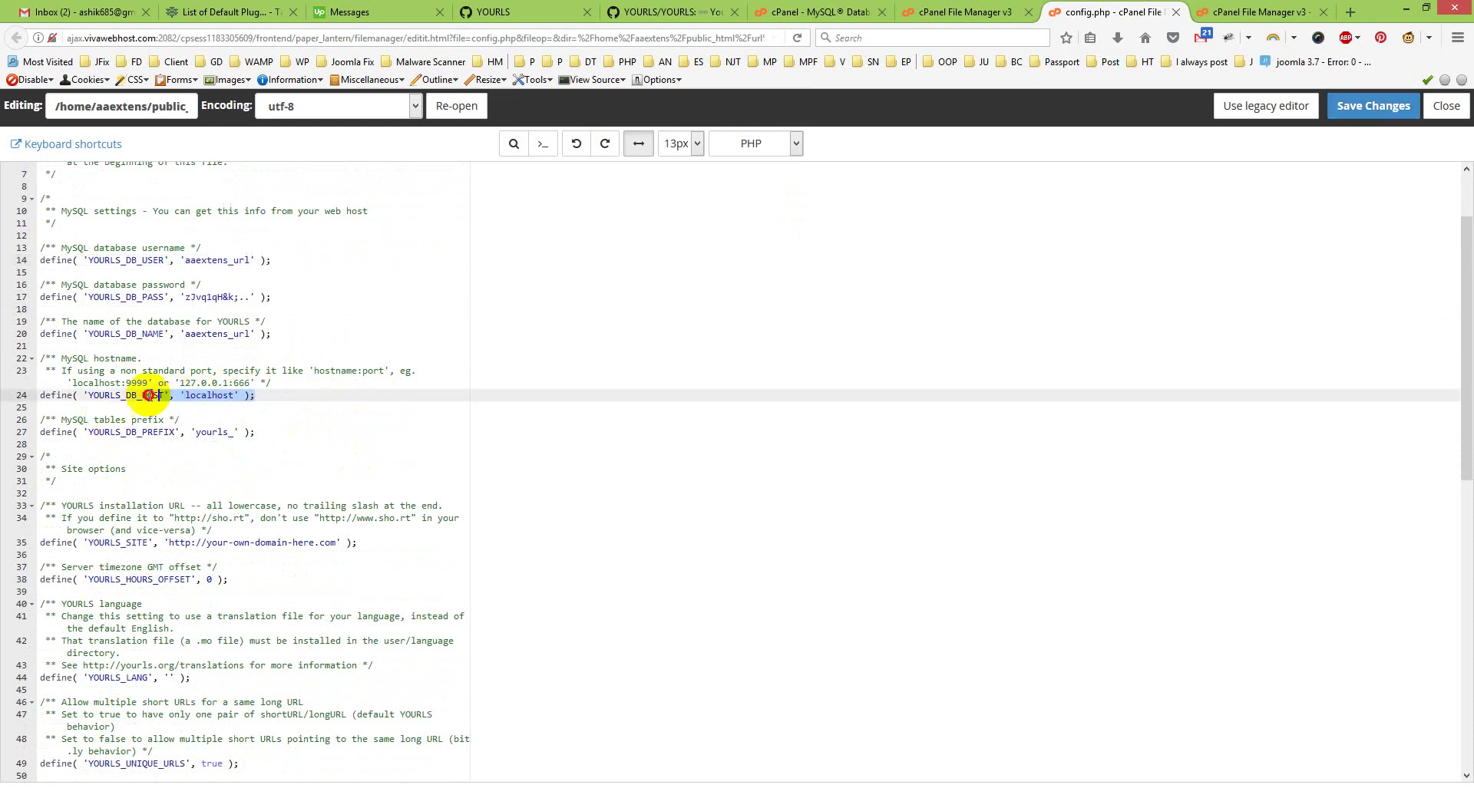
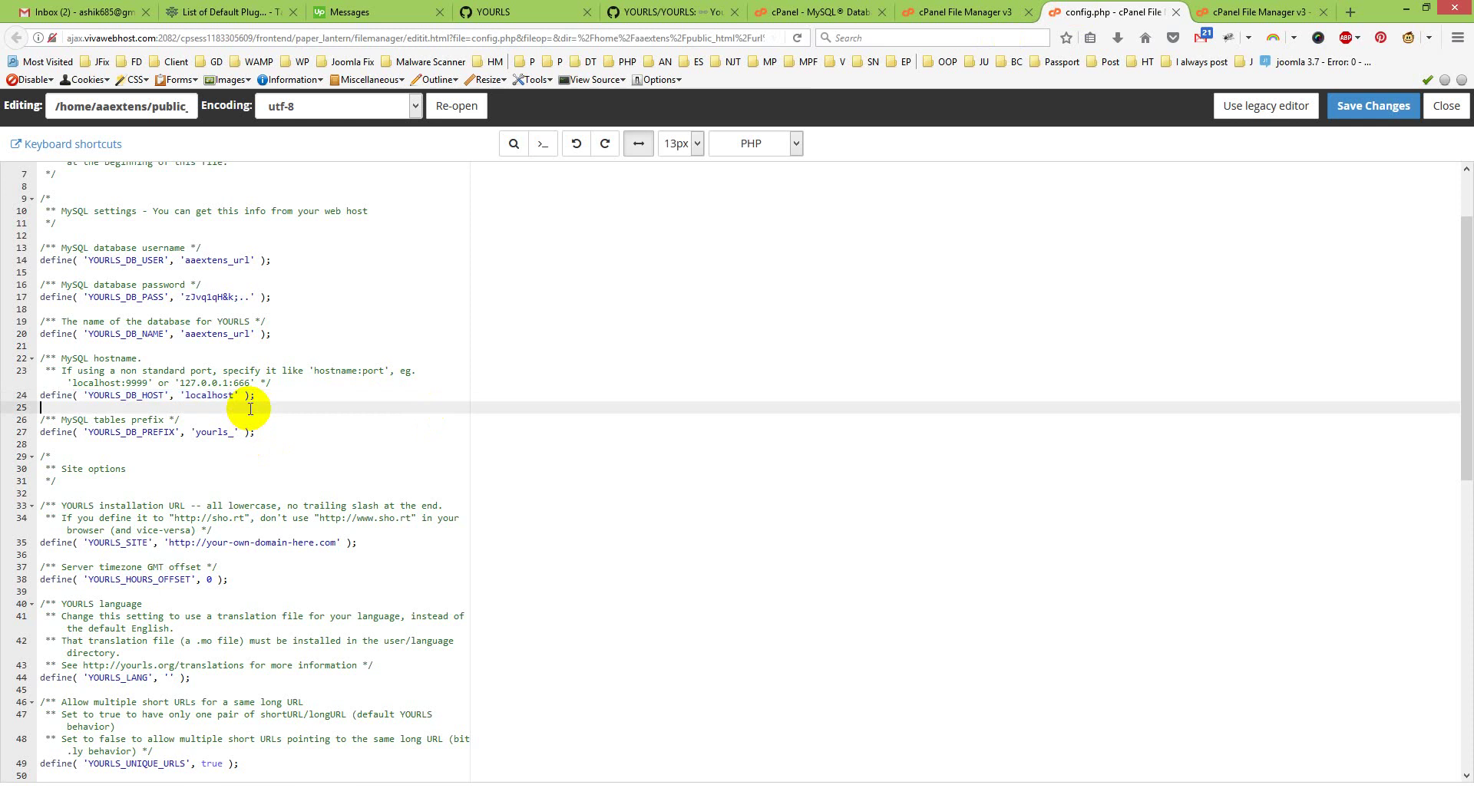
Step: Highlight the localhost host and yourls_ table prefix in config.php, then switch to PowerPoint slide 5
left_click_drag(234, 396, 33, 420)
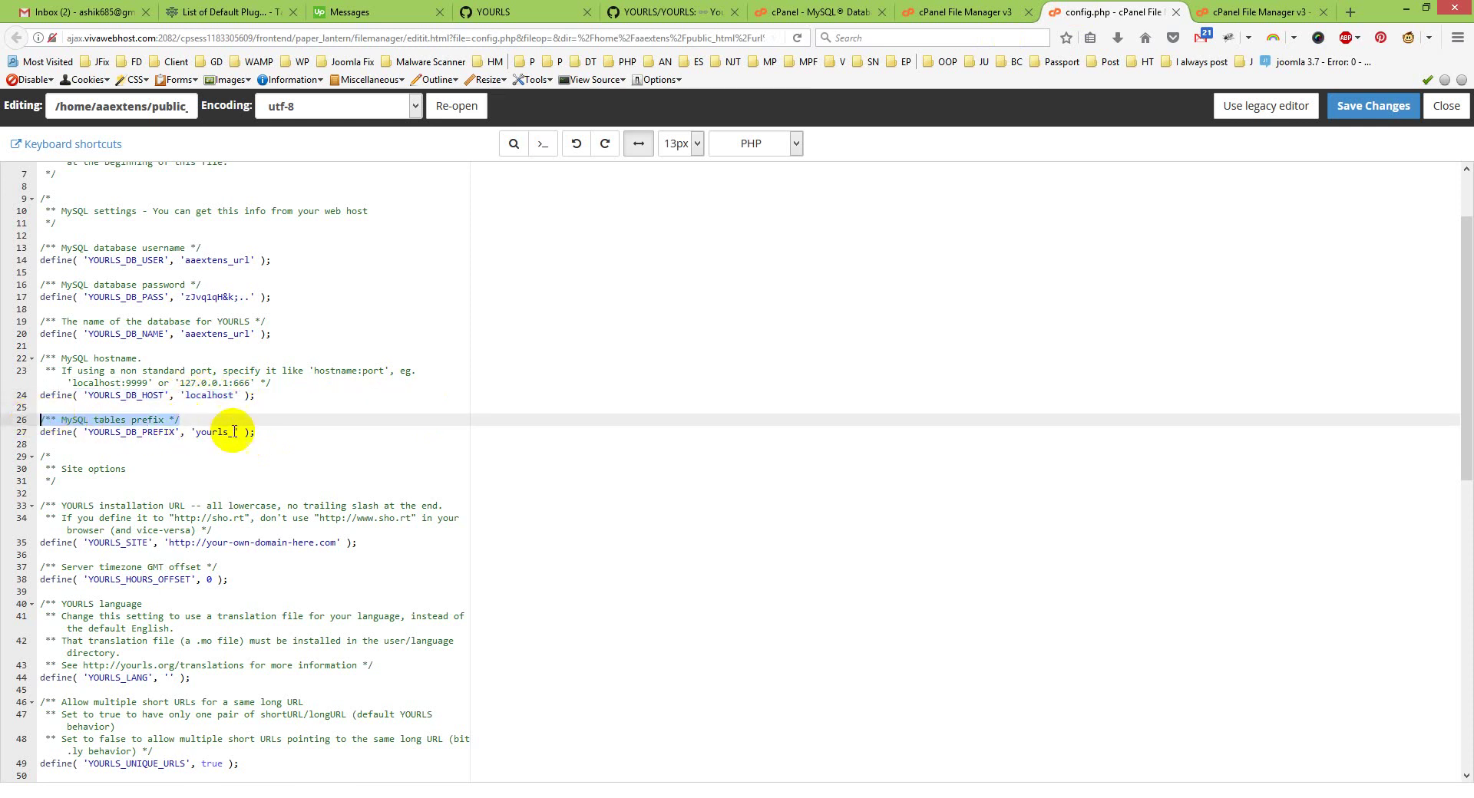
left_click(263, 434)
left_click_drag(264, 434, 43, 431)
left_click(207, 439)
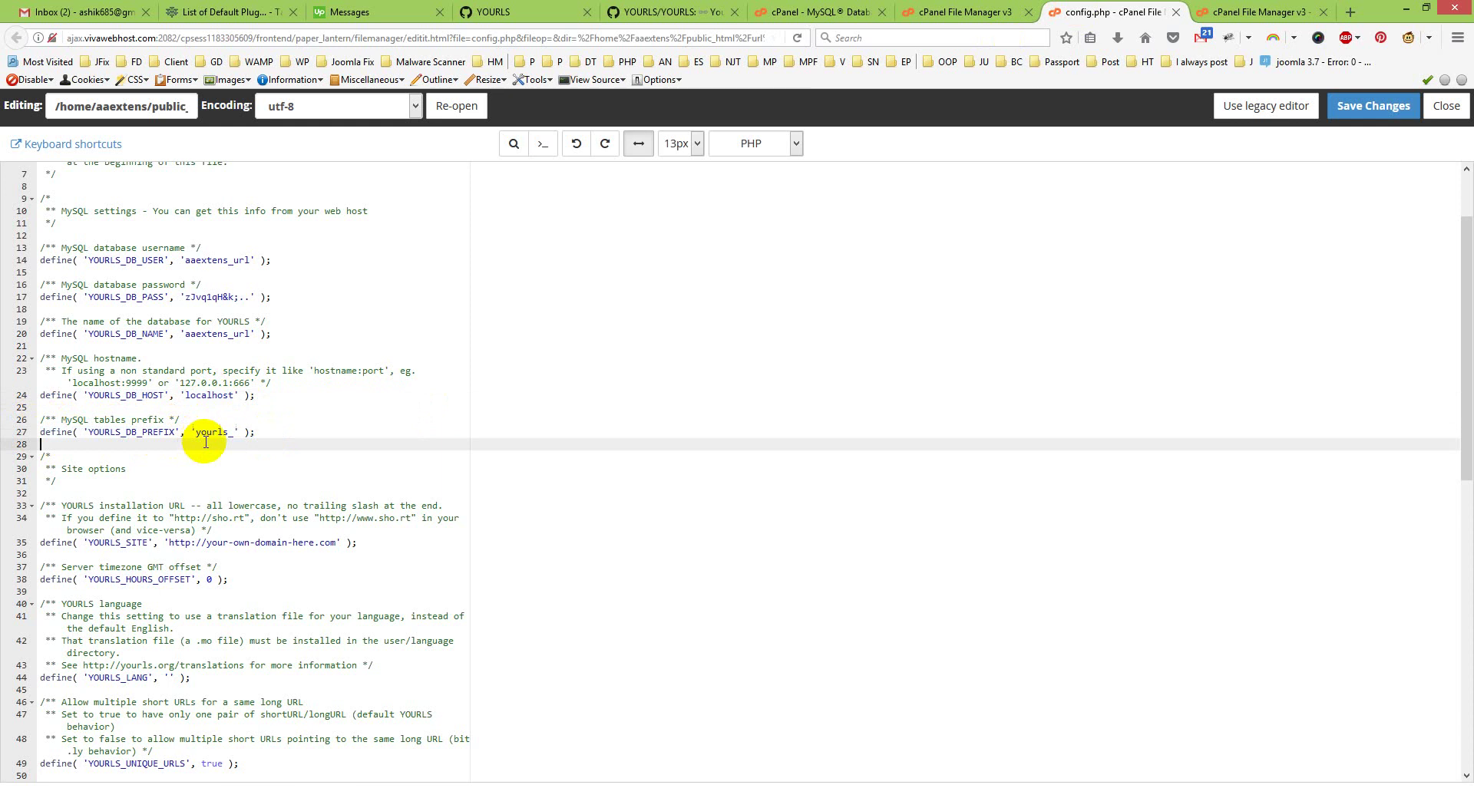
scroll(243, 476, "down", 1)
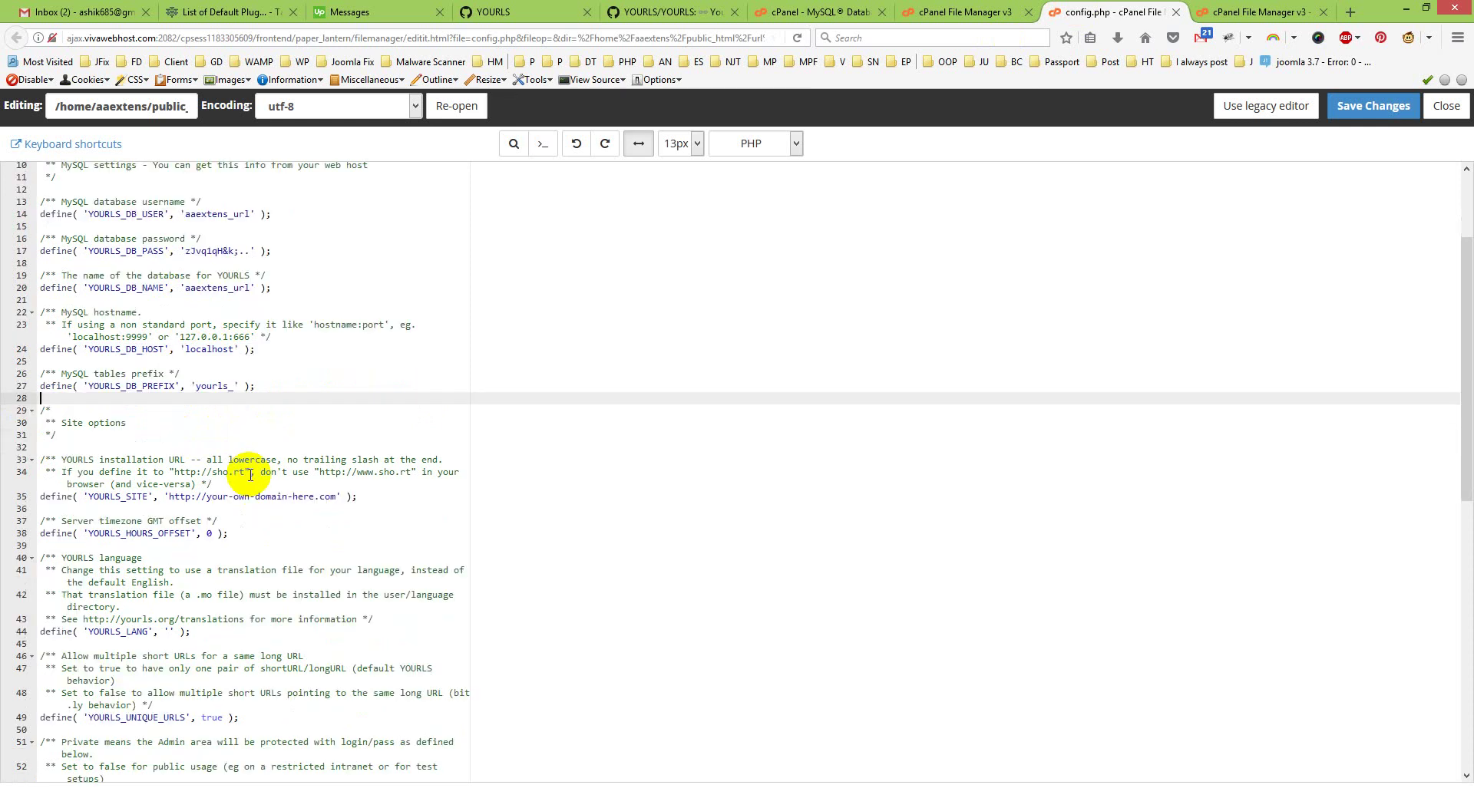
scroll(247, 458, "down", 1)
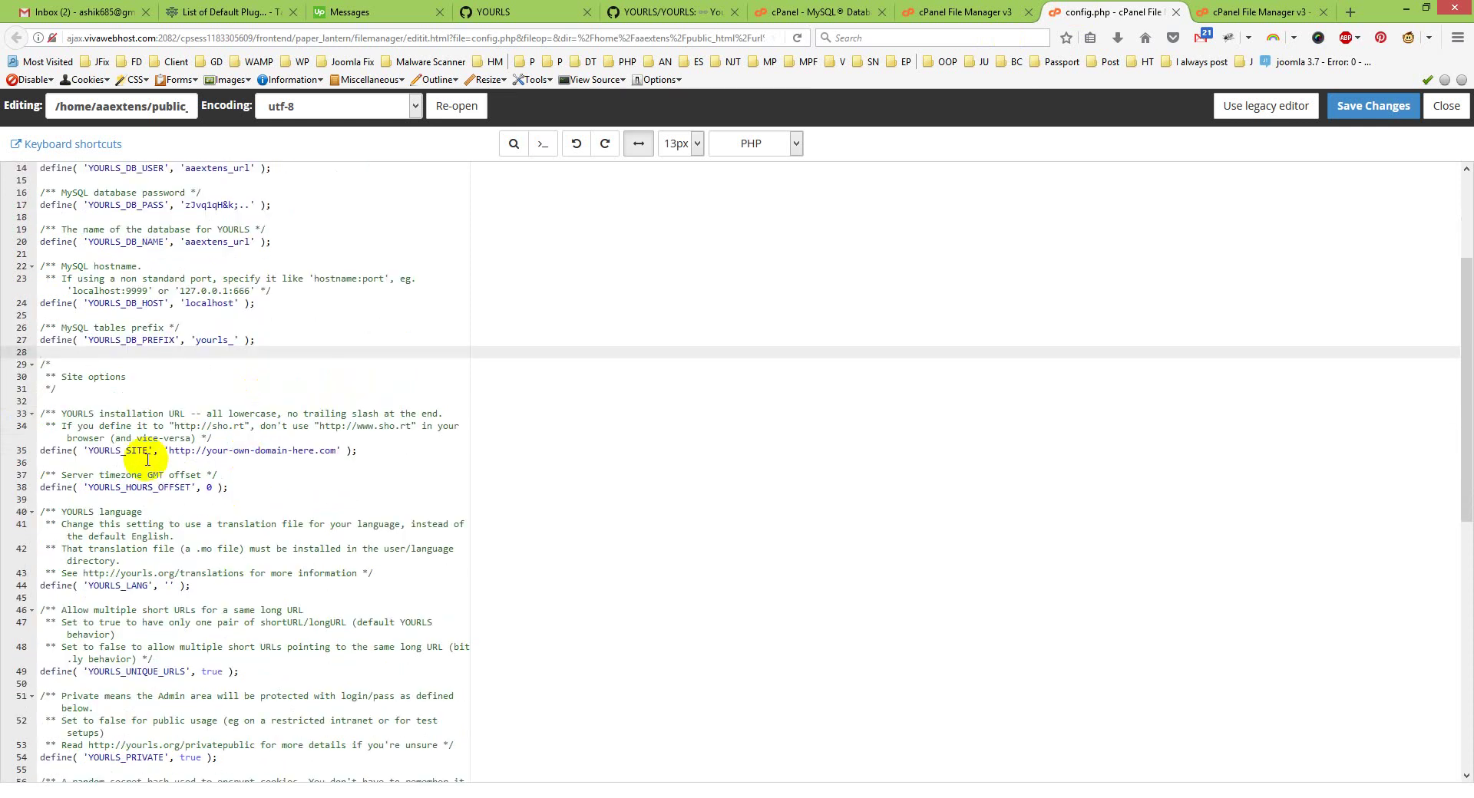
key("alt+Tab")
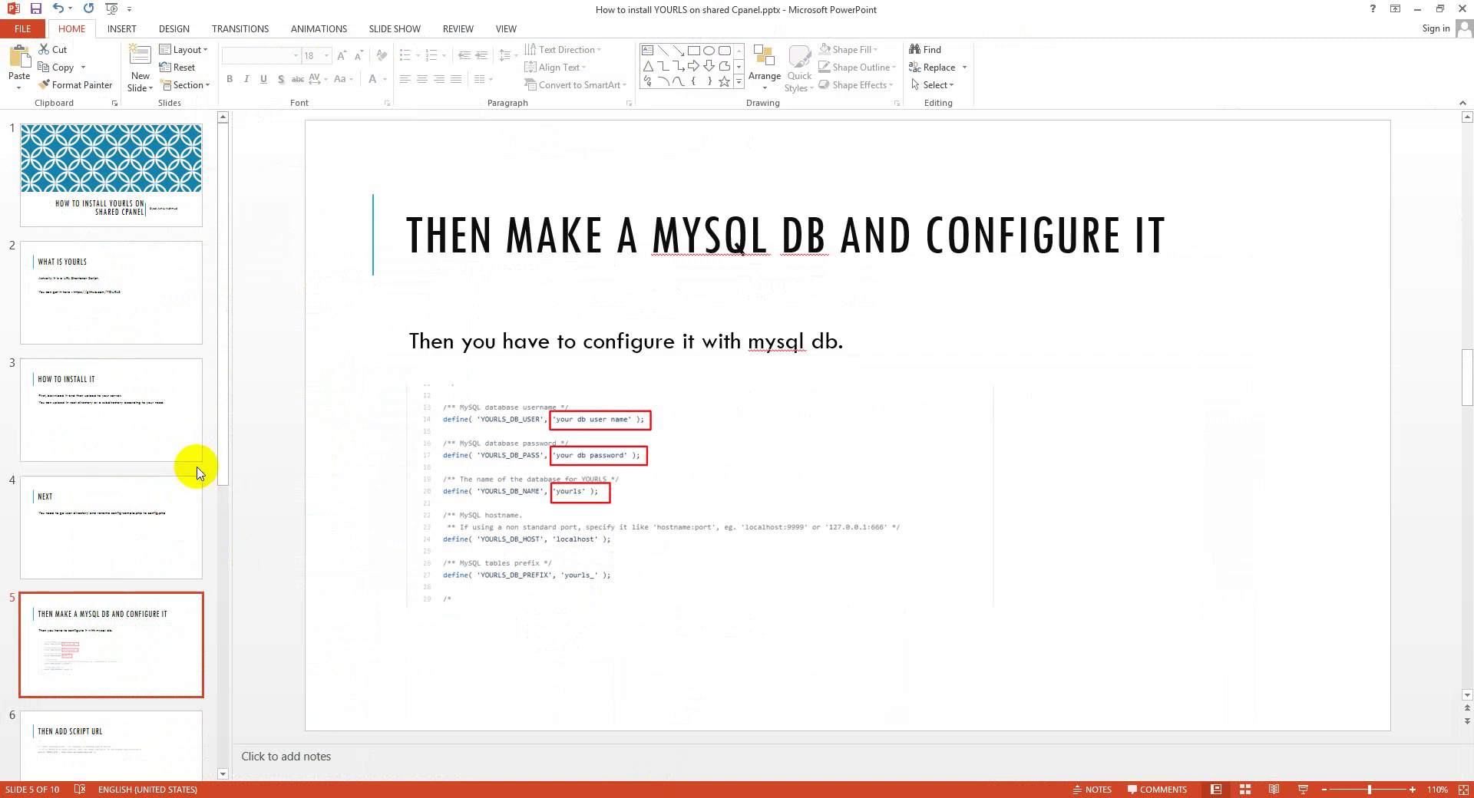
Step: Show slide 6 'Then add script URL' and return to the config.php editor in Firefox
left_click(131, 739)
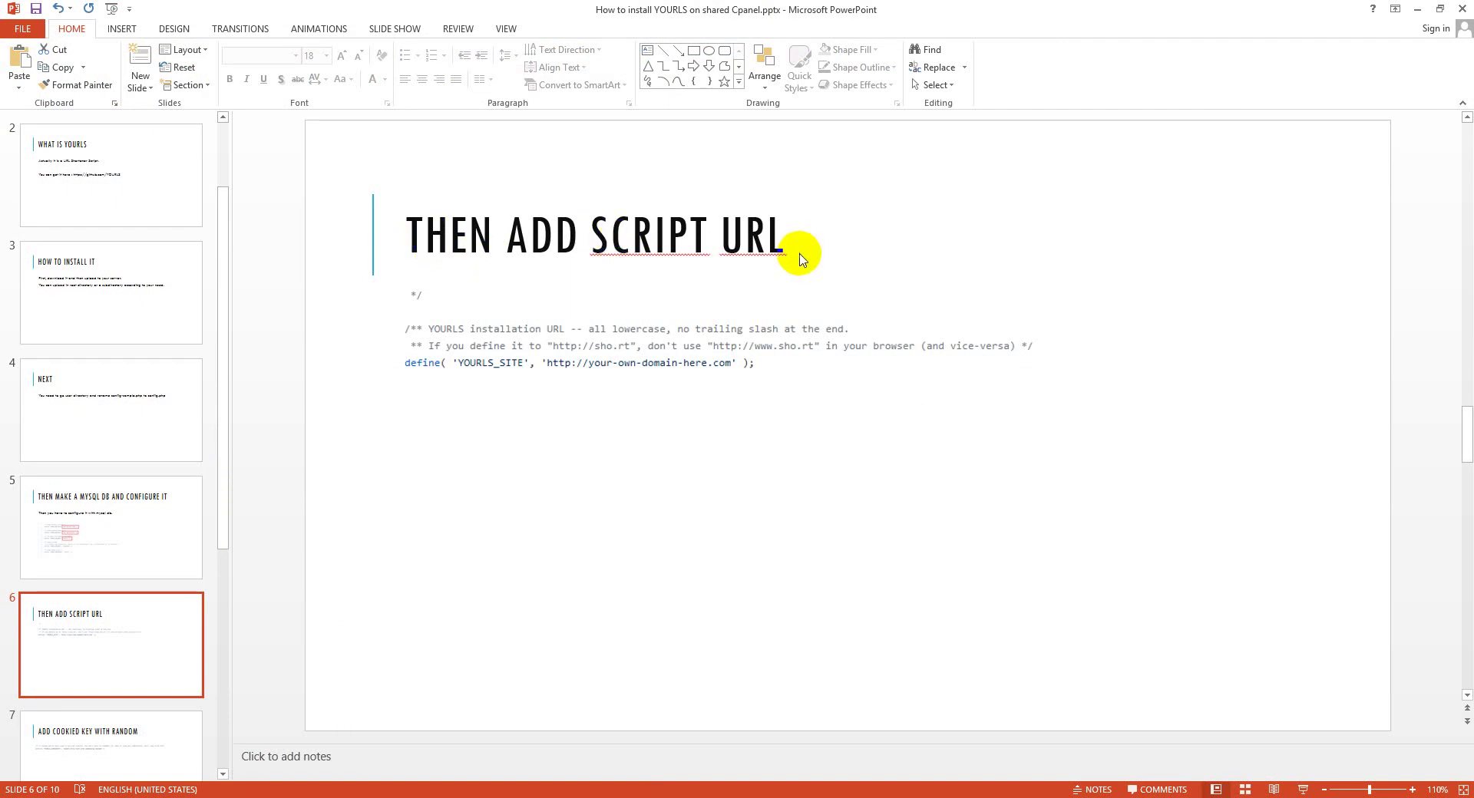
left_click(527, 796)
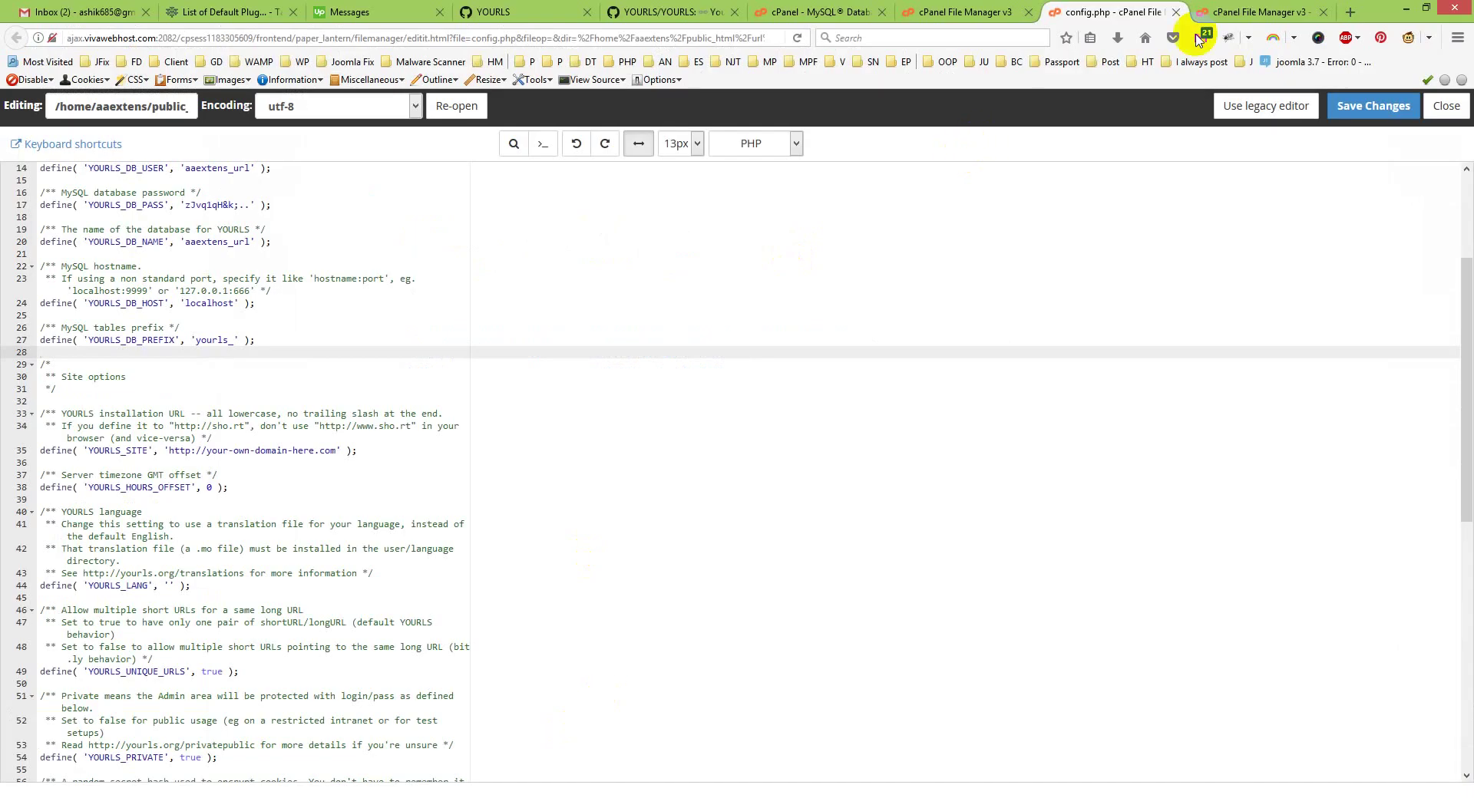
Step: Copy the primary domain devsgarage.net from the cPanel home page and return to config.php
left_click(964, 12)
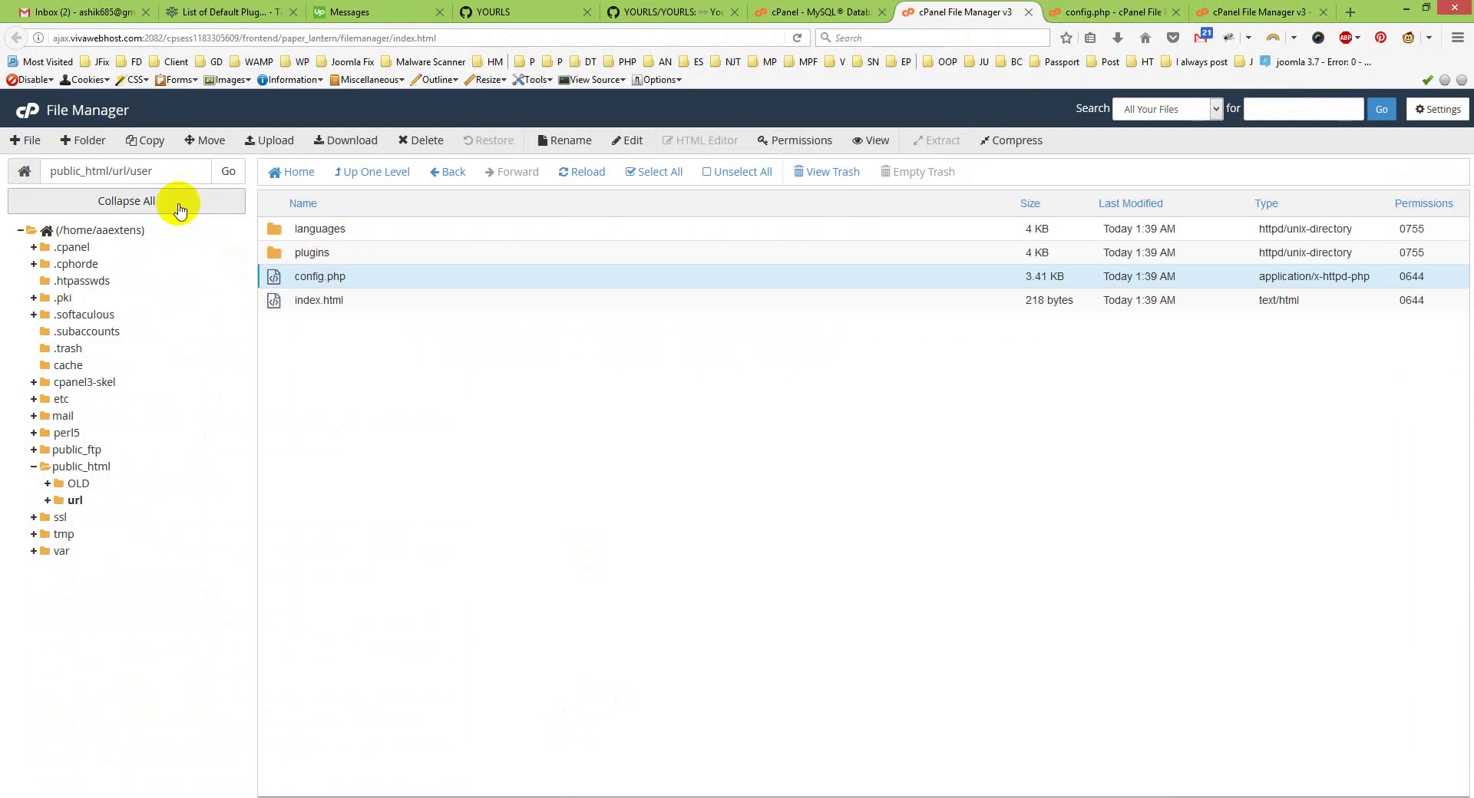
left_click(372, 172)
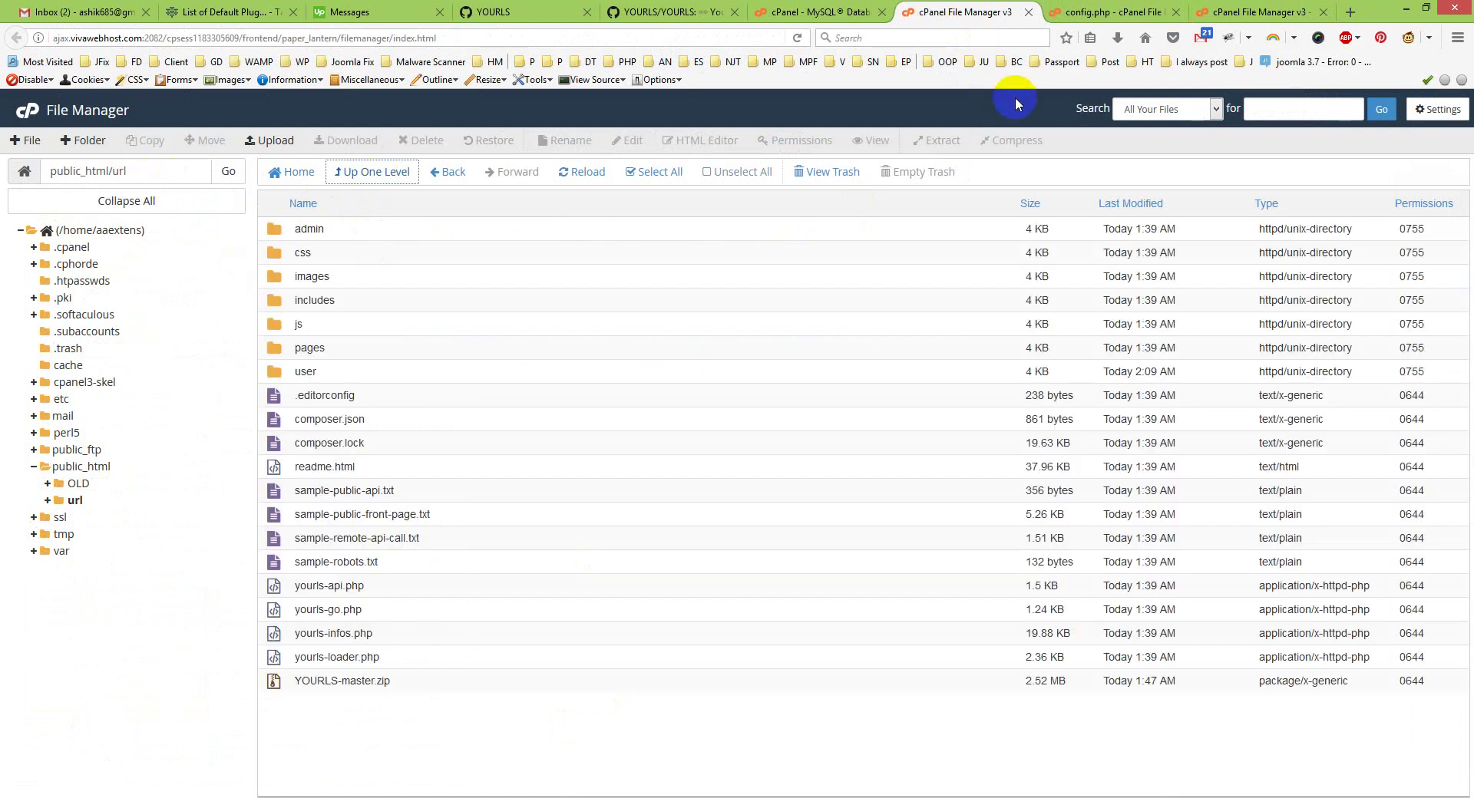
left_click(820, 9)
left_click(22, 141)
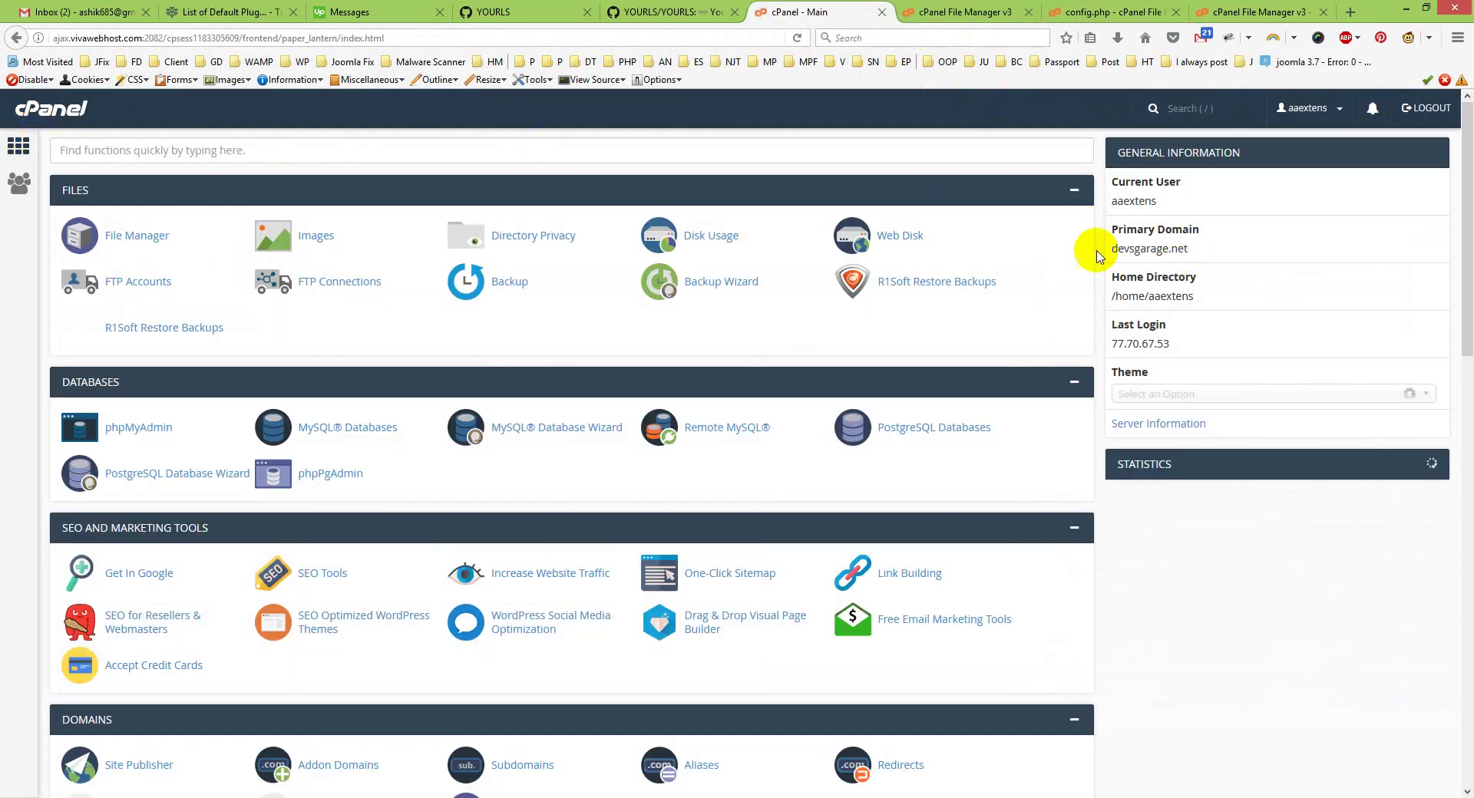
left_click_drag(1200, 248, 1110, 248)
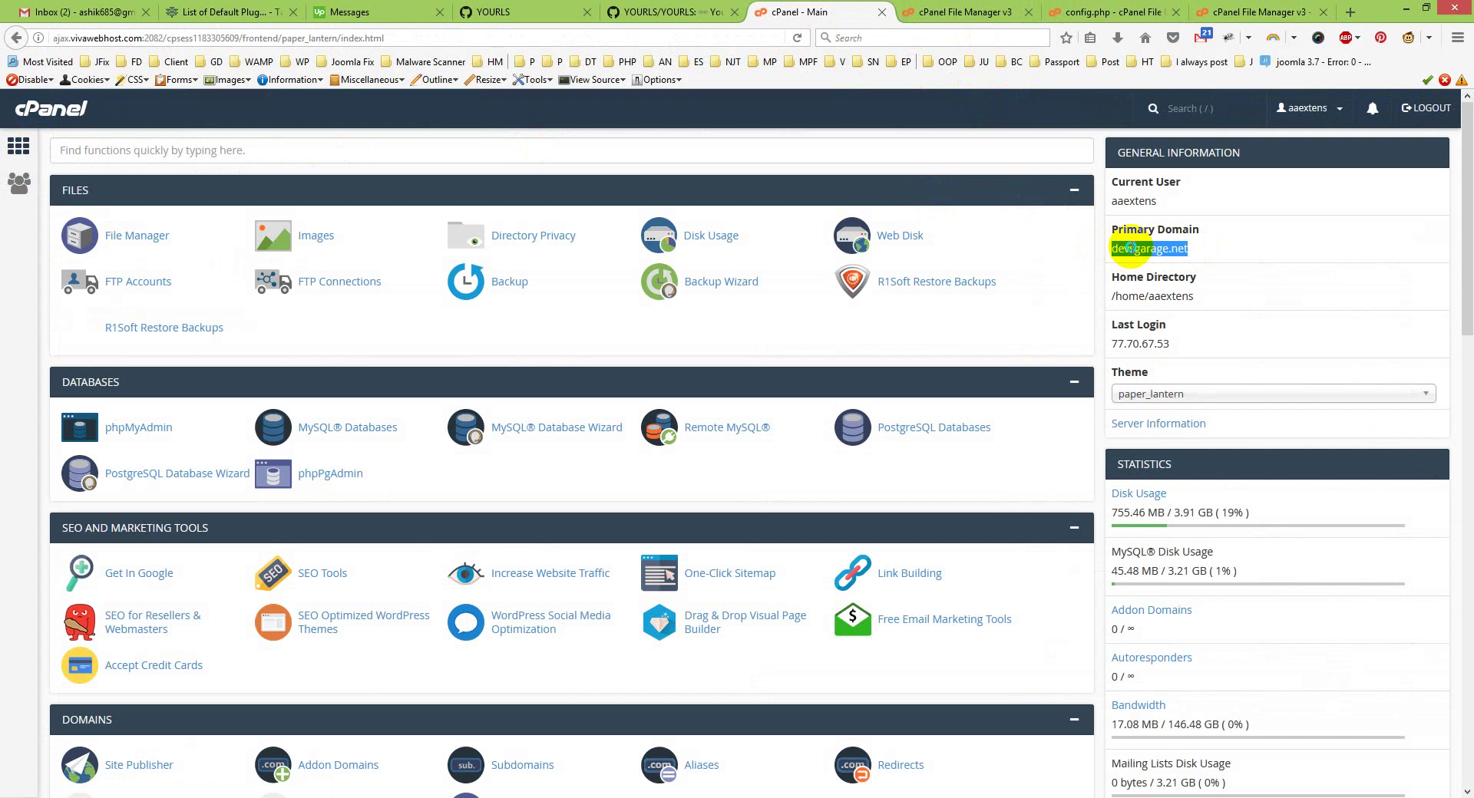
right_click(1130, 247)
left_click(1184, 359)
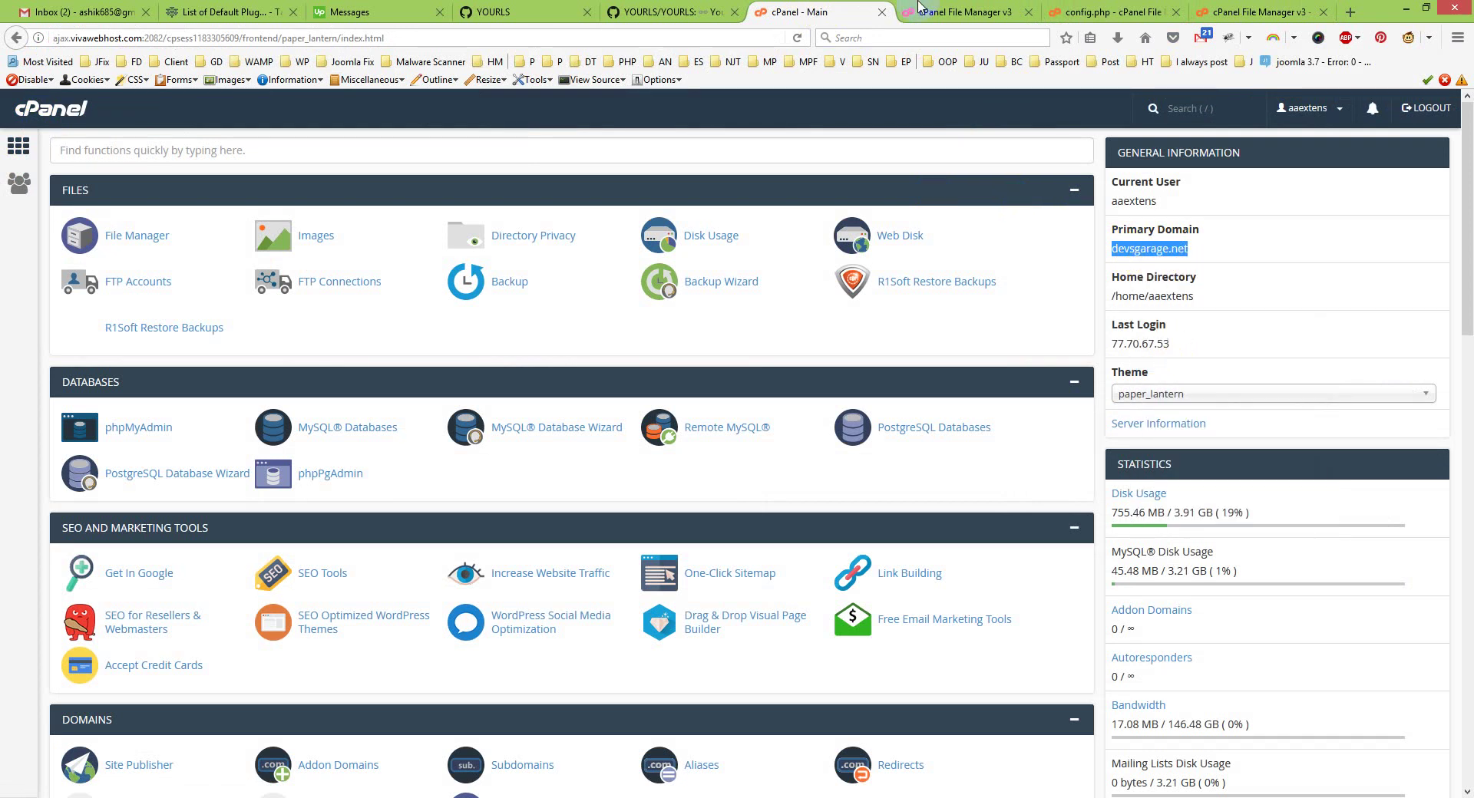
left_click(1259, 11)
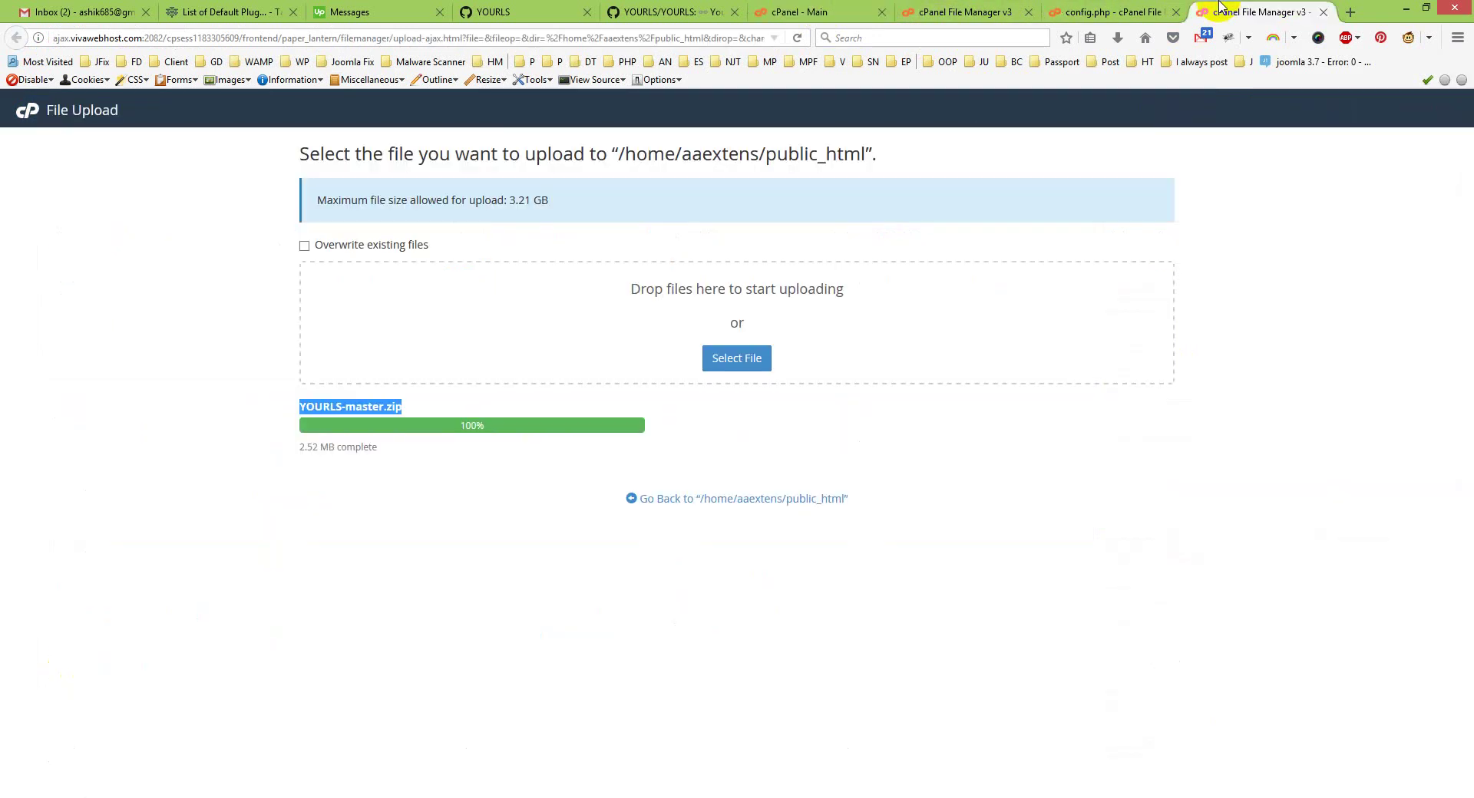
left_click(1135, 4)
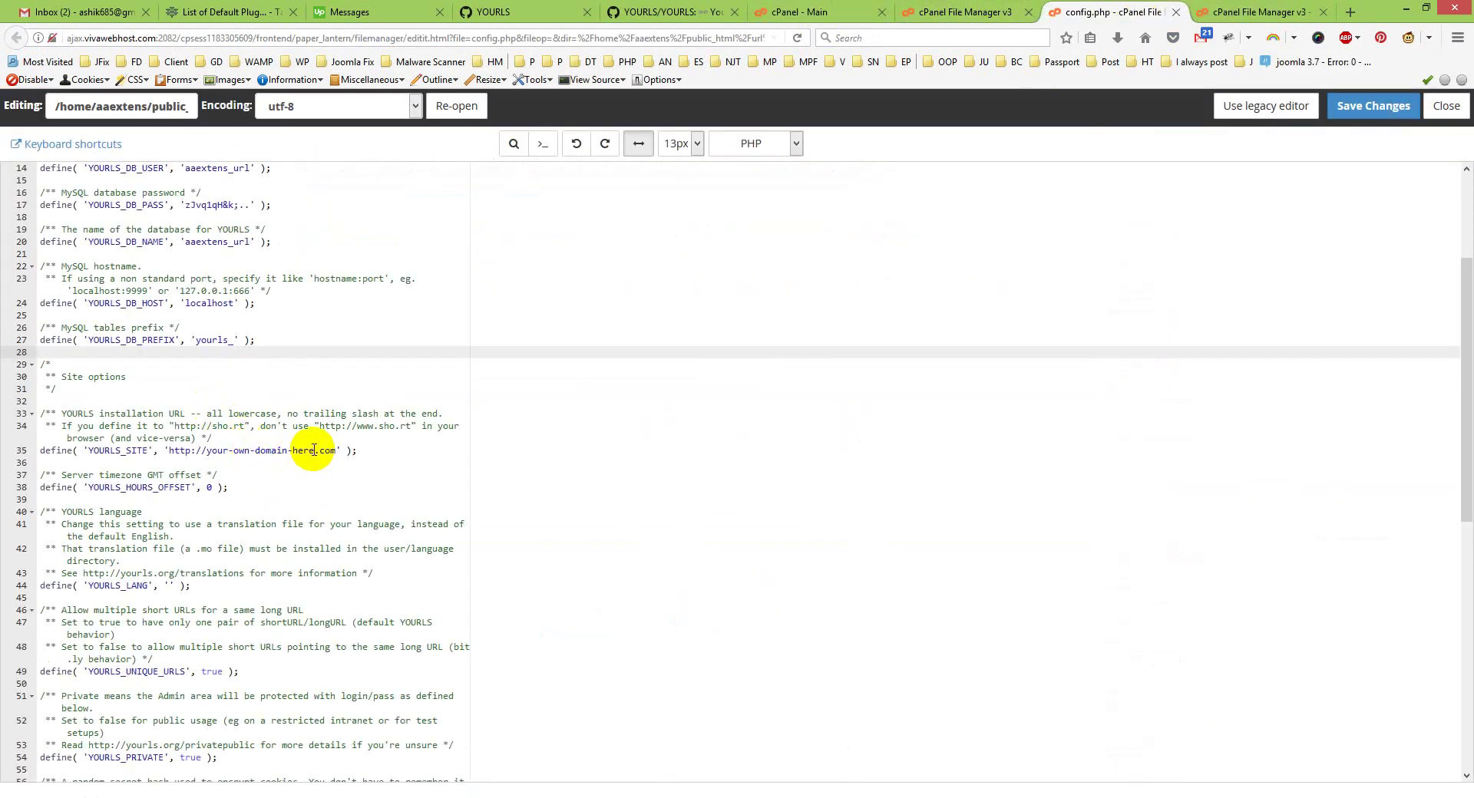
left_click_drag(314, 450, 211, 450)
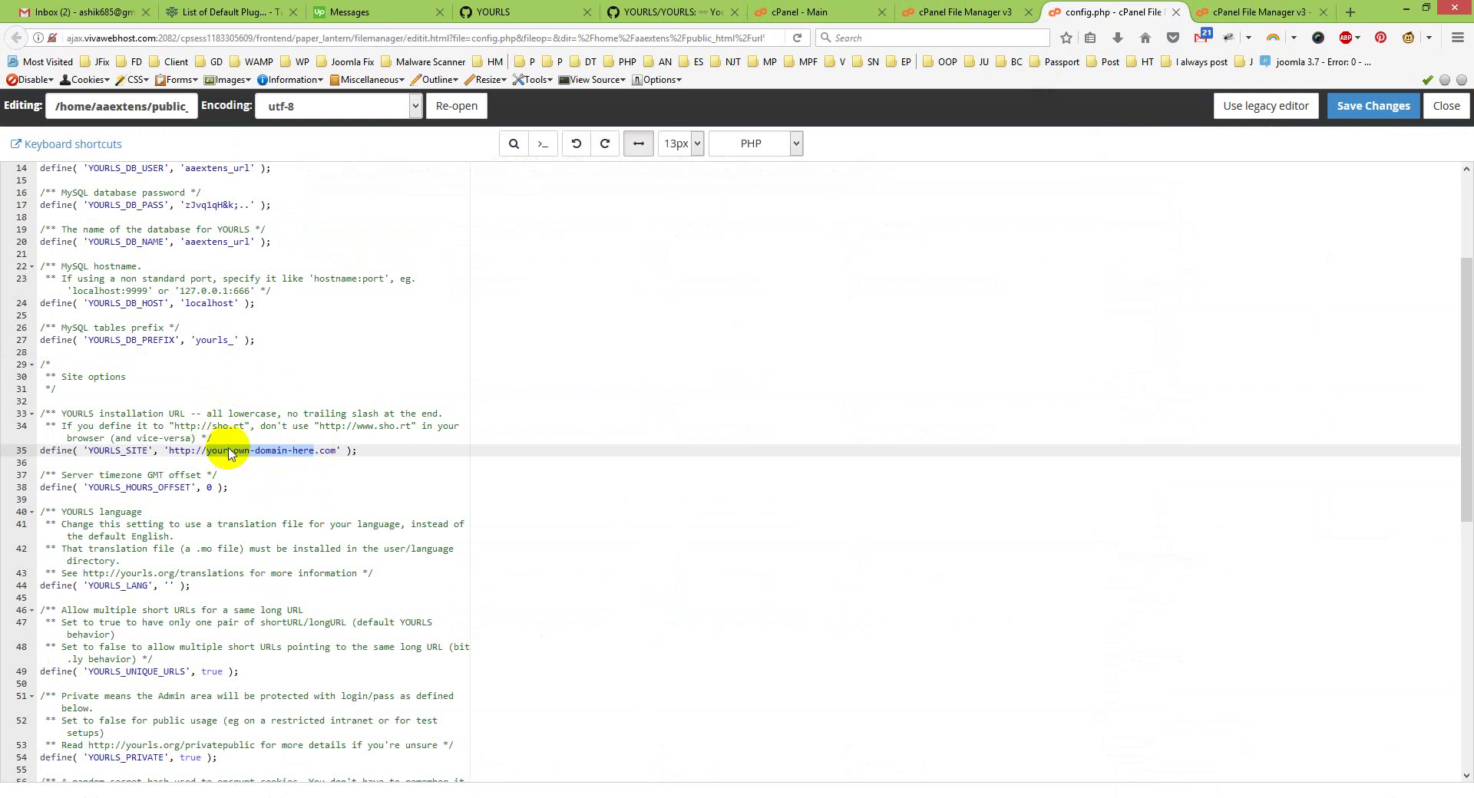
left_click_drag(336, 451, 217, 451)
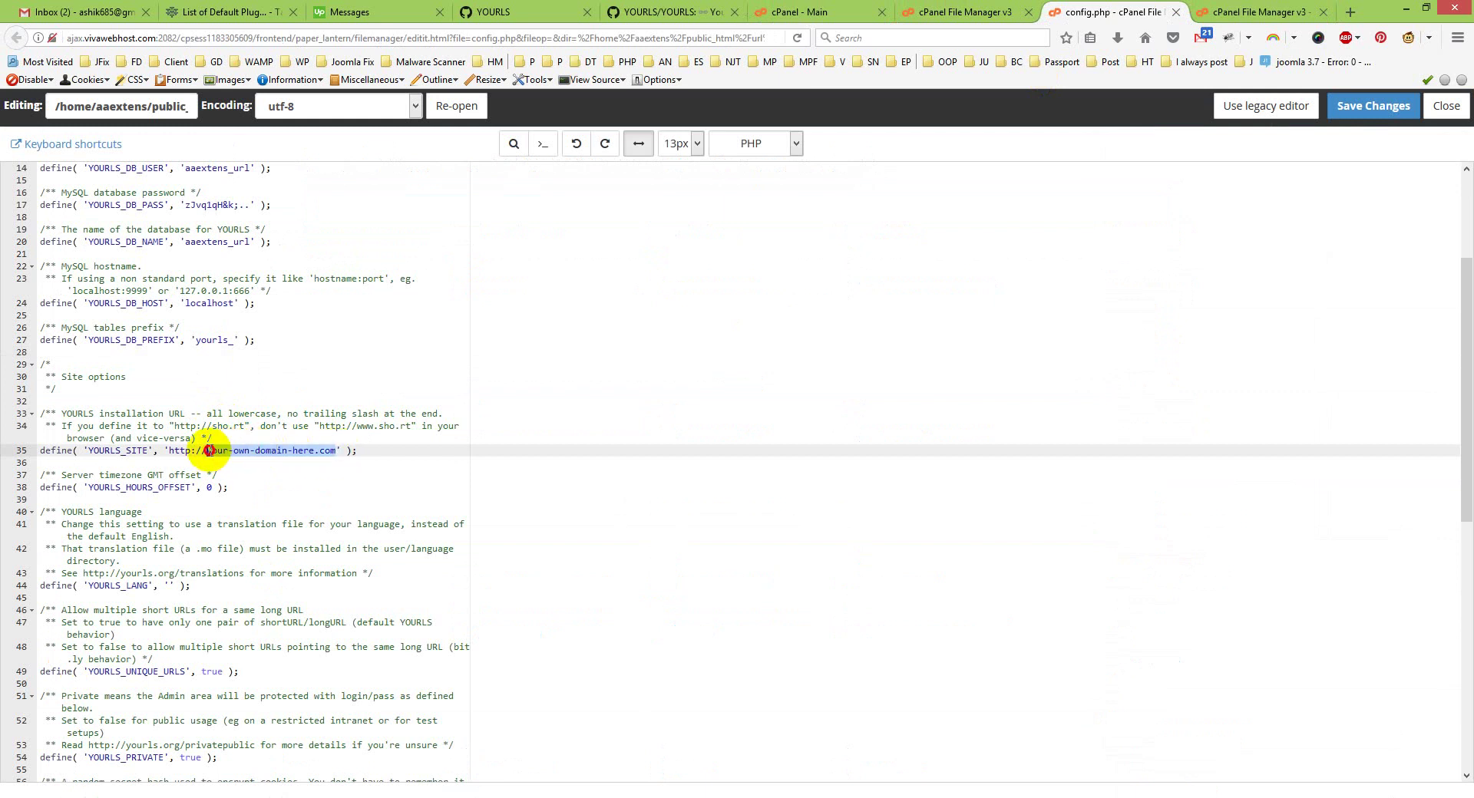
right_click(289, 451)
left_click(372, 527)
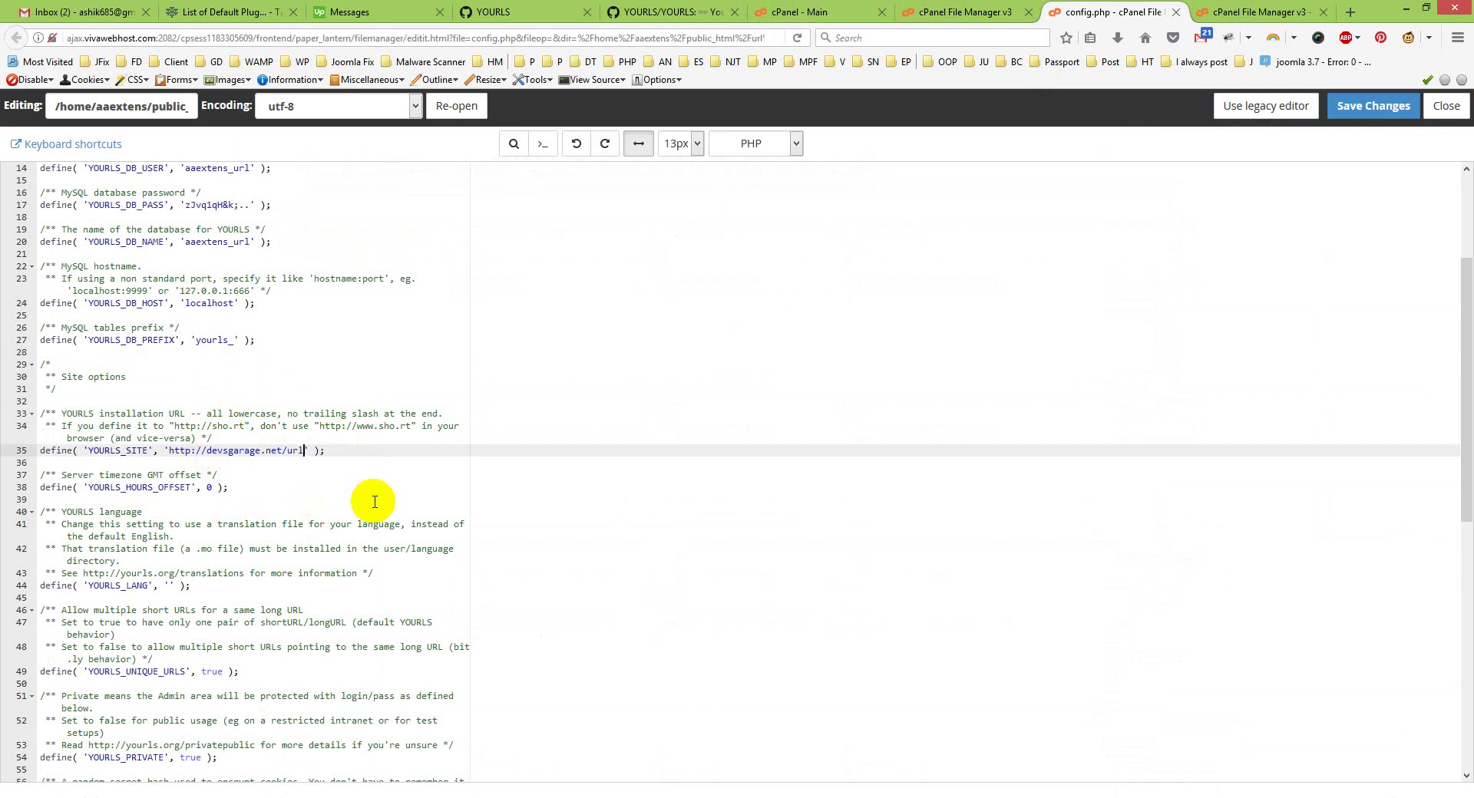
left_click(960, 12)
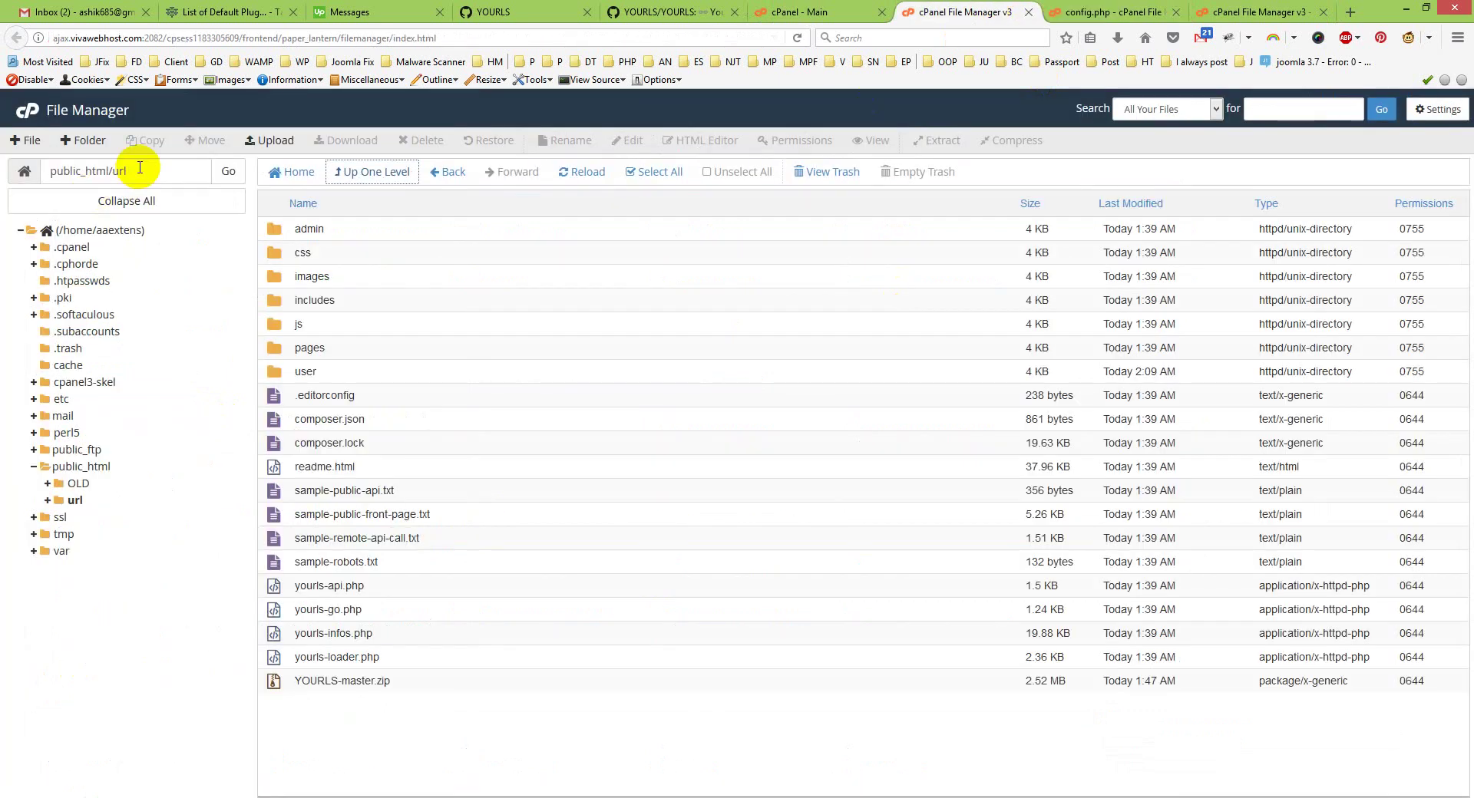
left_click(1112, 12)
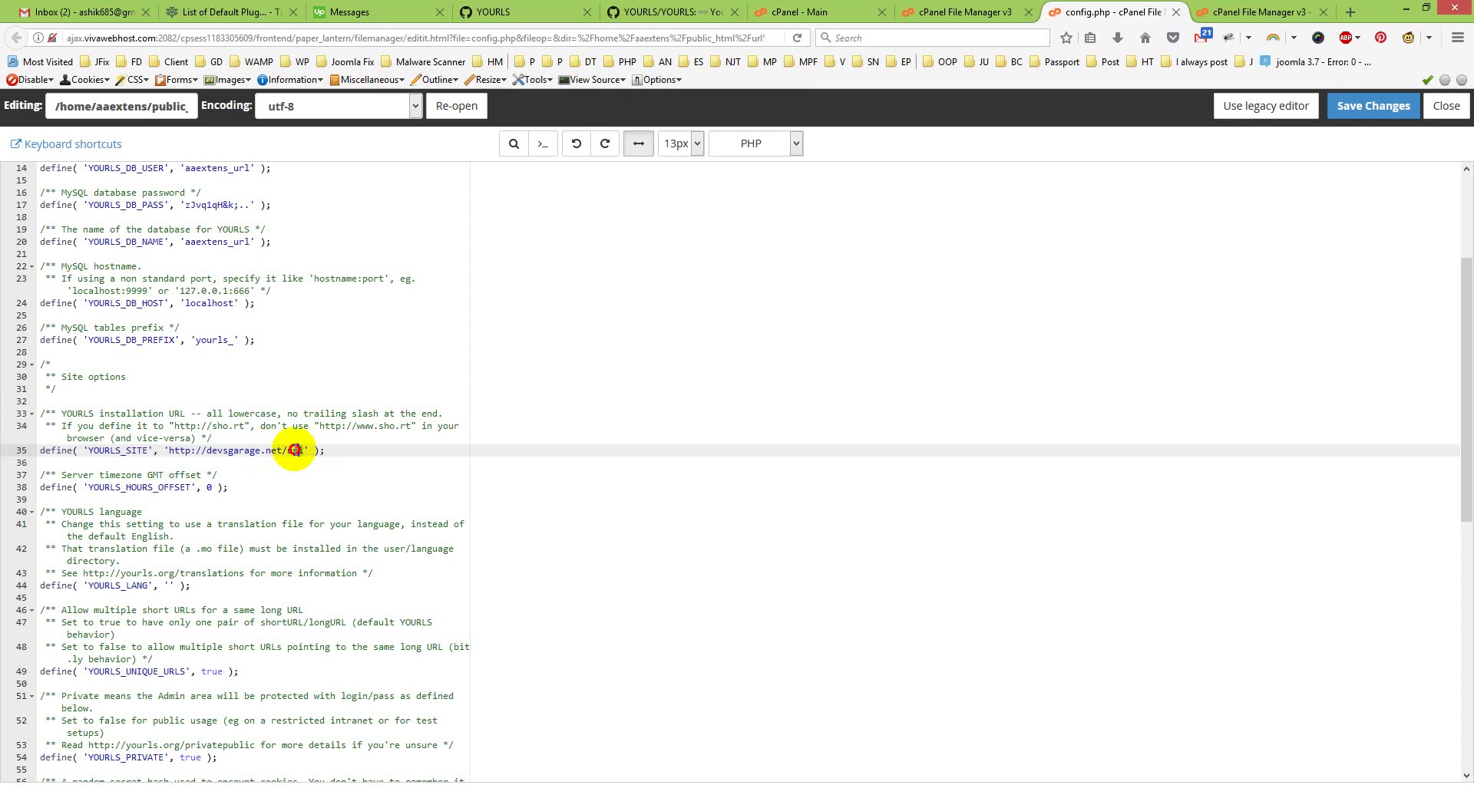
left_click_drag(305, 452, 182, 453)
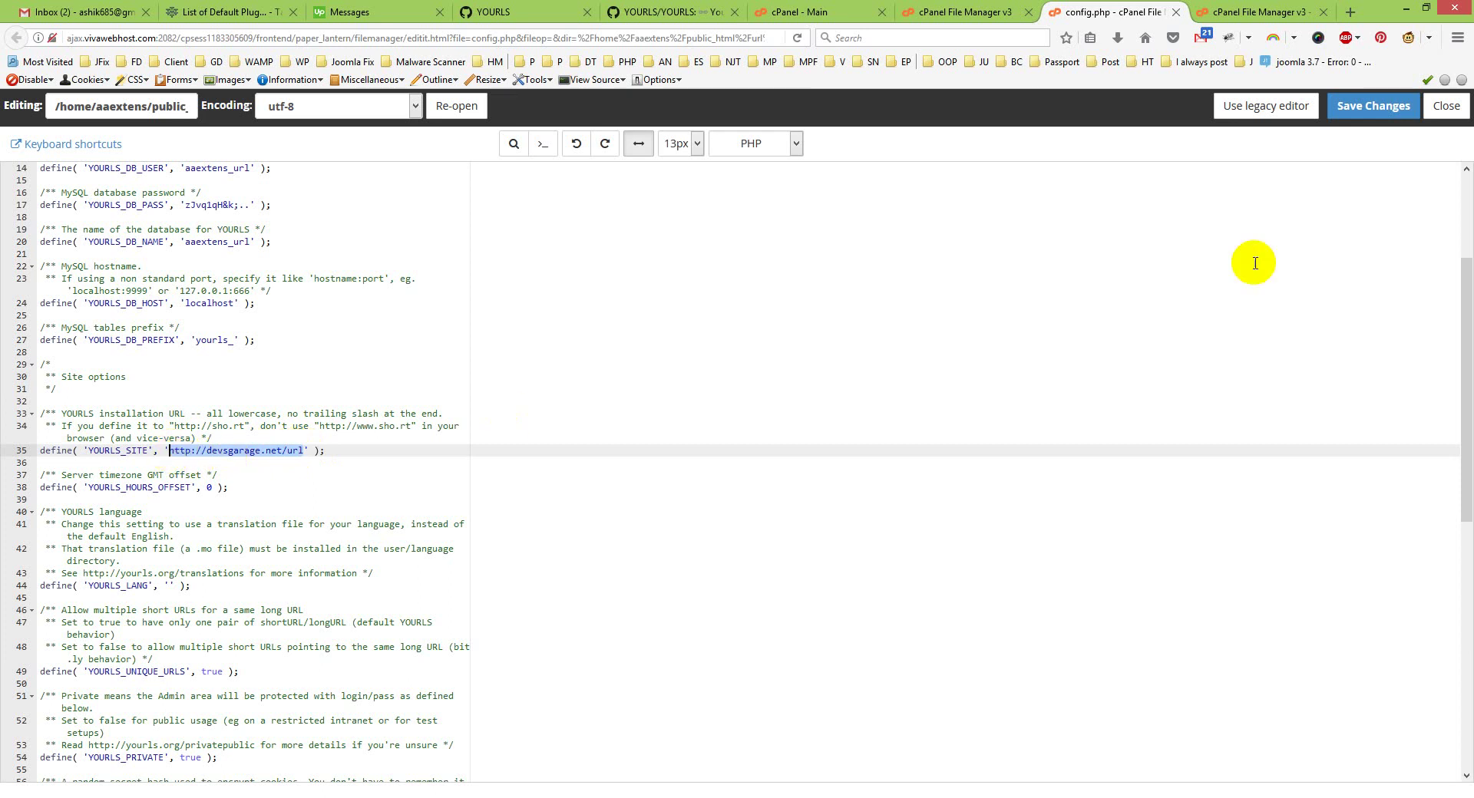
left_click(1371, 106)
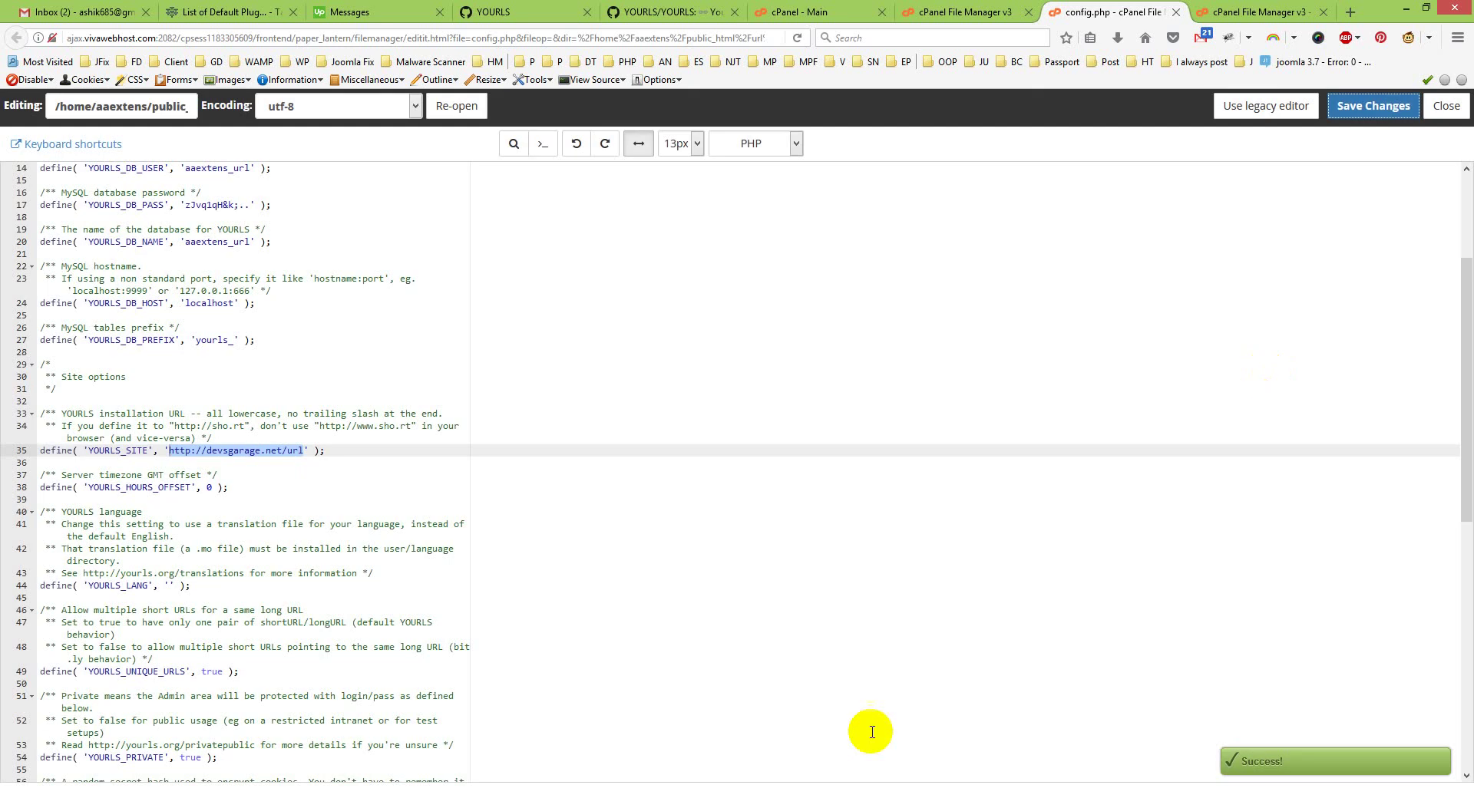
key("alt+Tab")
left_click(154, 733)
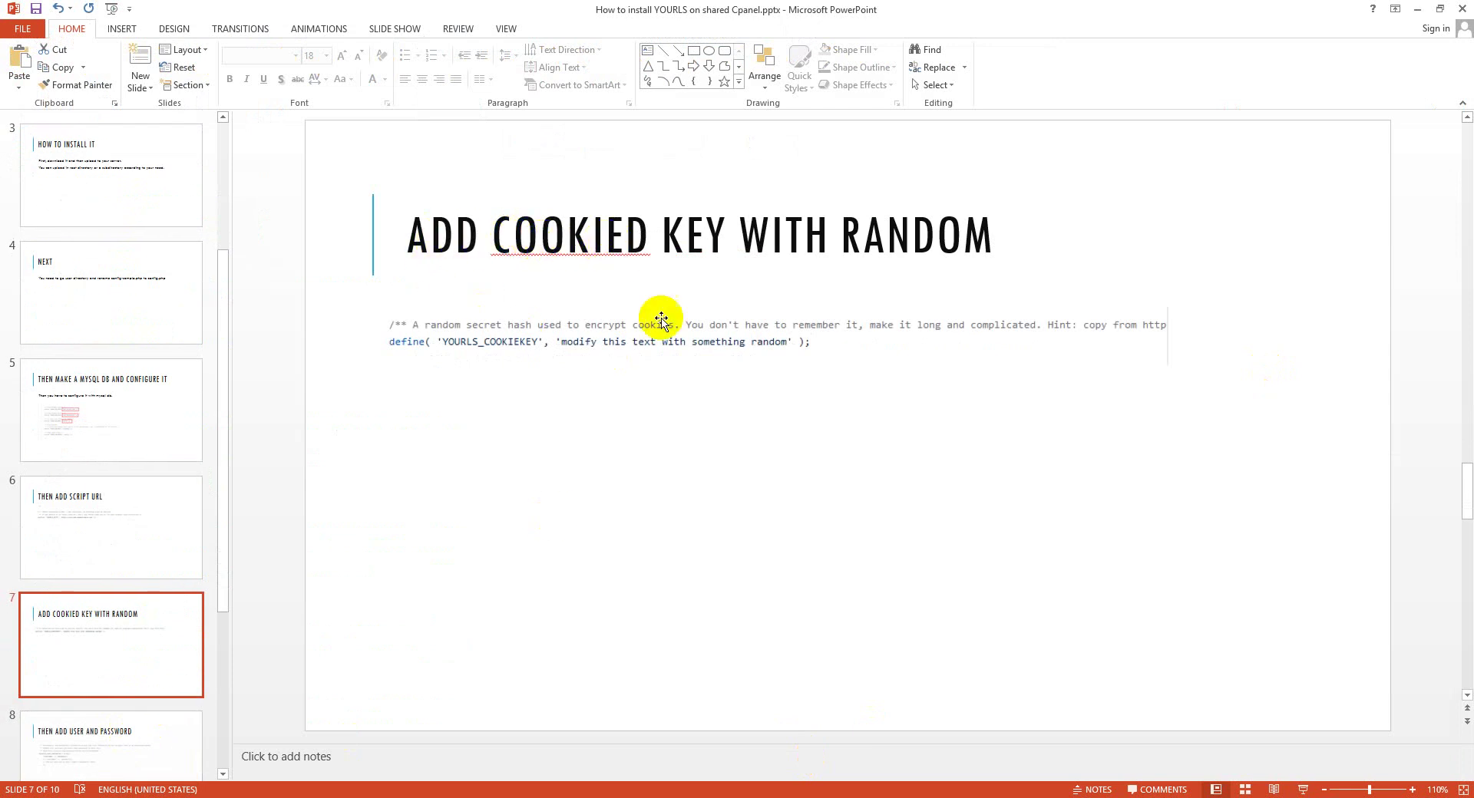
Step: Delete the stray D so slide 7's title reads 'Add cookie key with random', then return to Firefox
left_click(624, 239)
key("Delete")
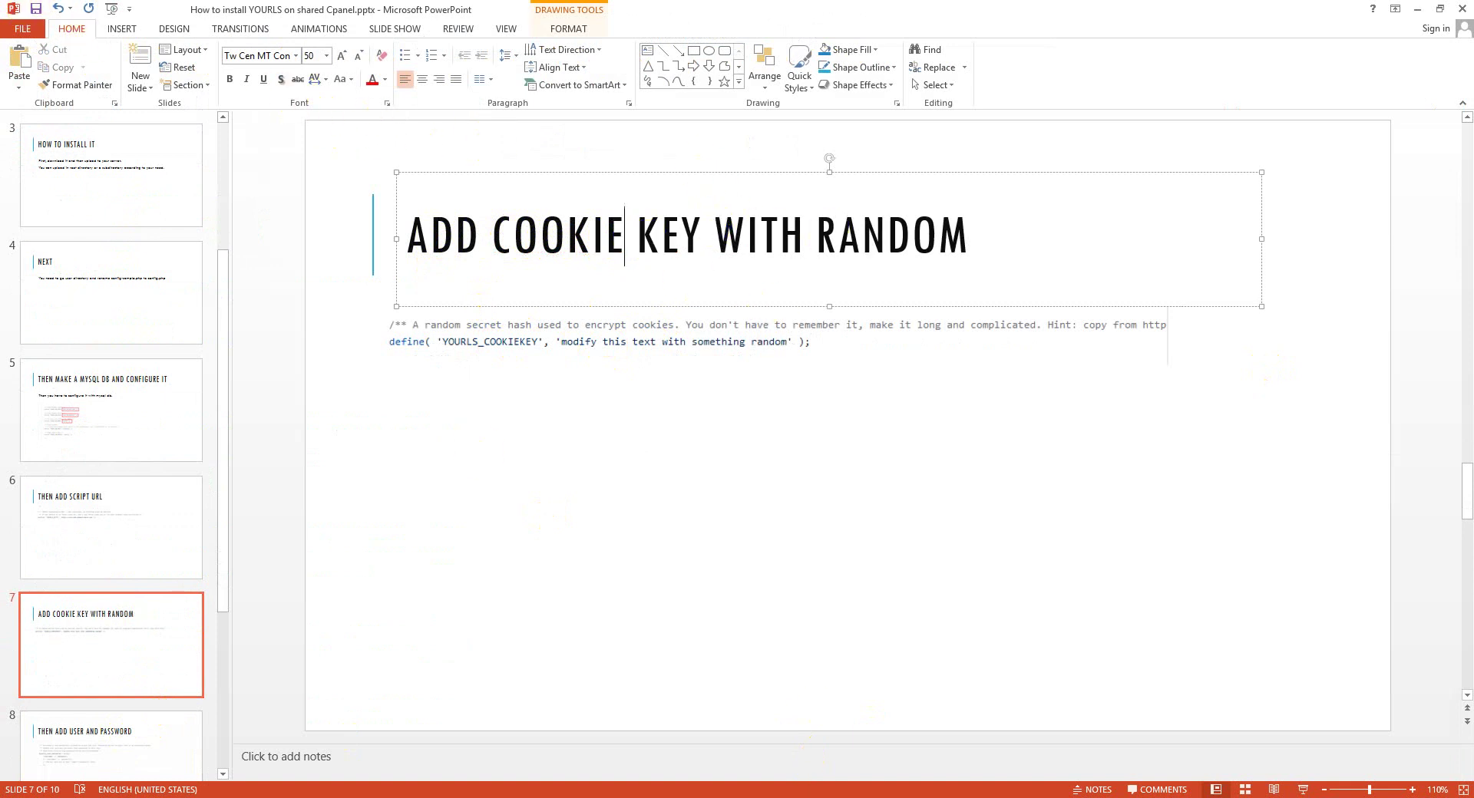
key("alt+Tab")
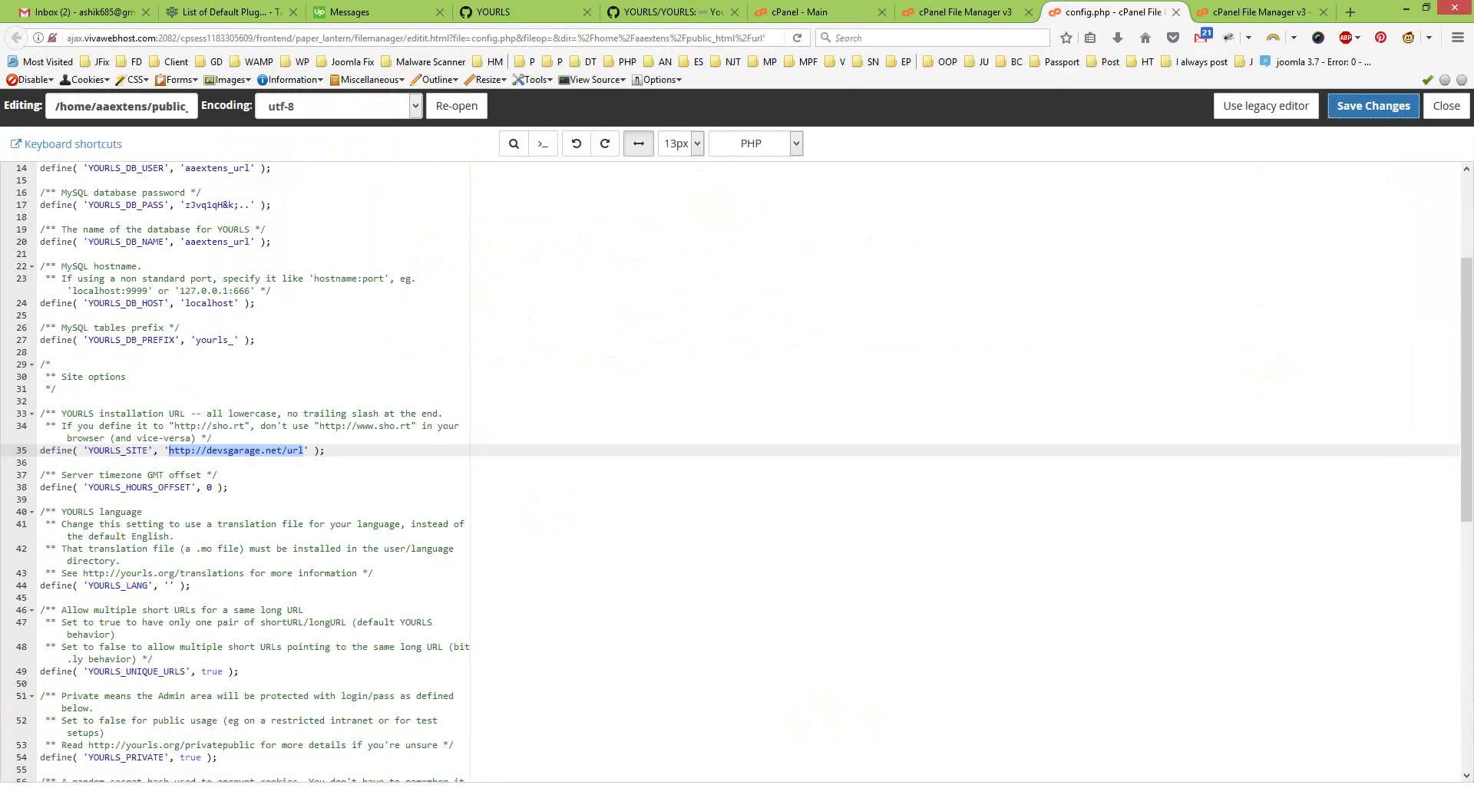
Step: Replace the placeholder YOURLS_COOKIEKEY with a random string and save config.php
scroll(258, 498, "down", 5)
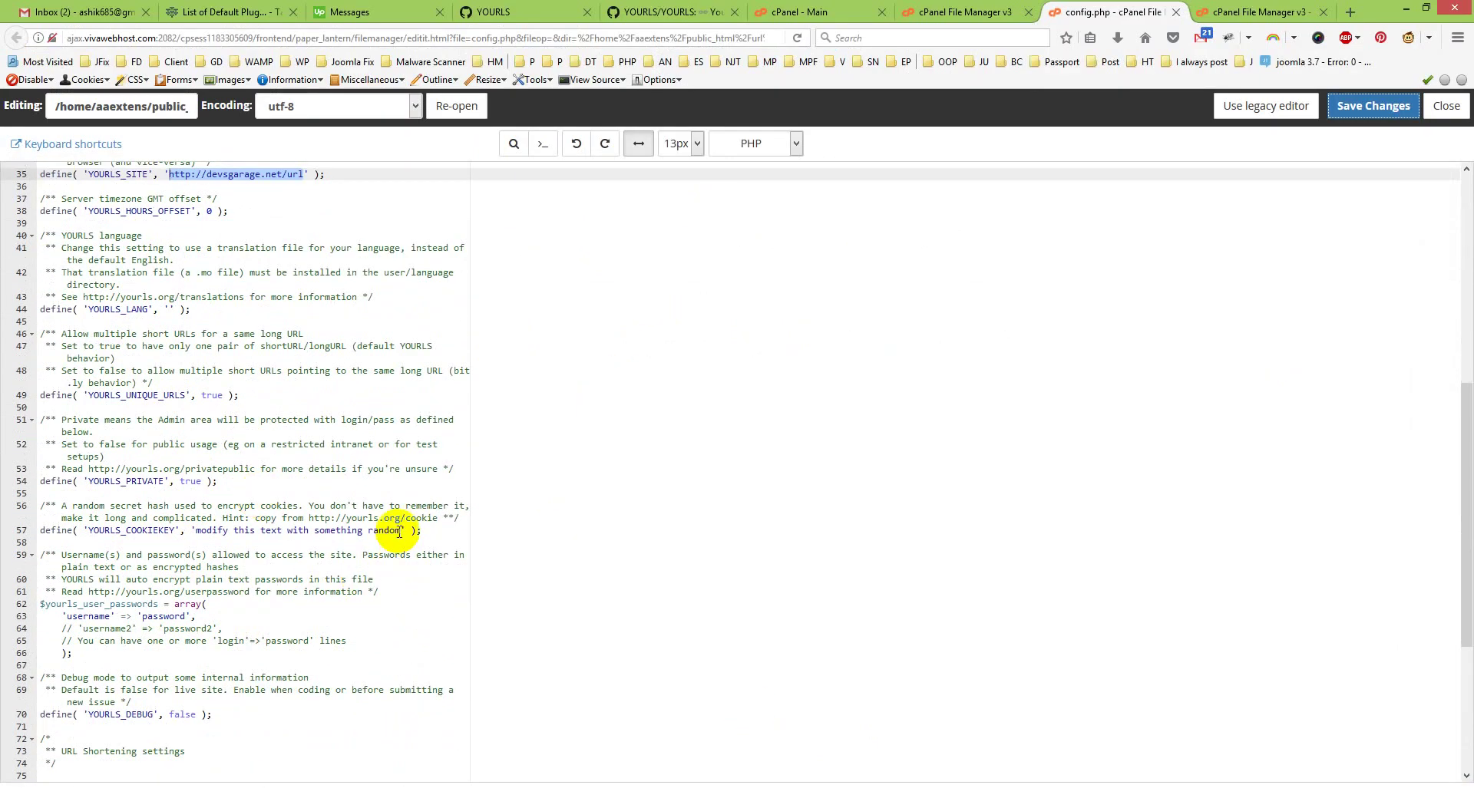
left_click_drag(400, 530, 196, 530)
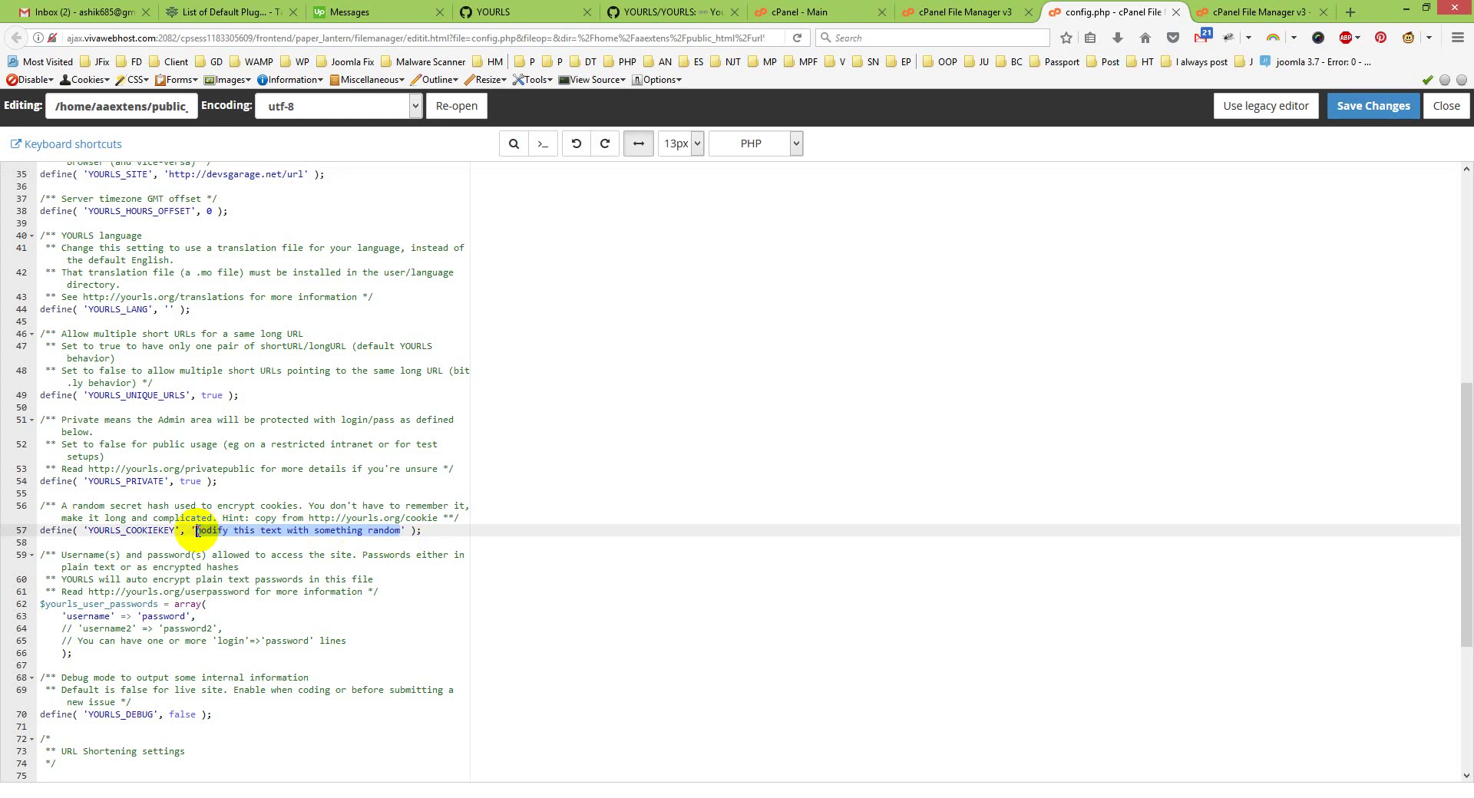
type("ase")
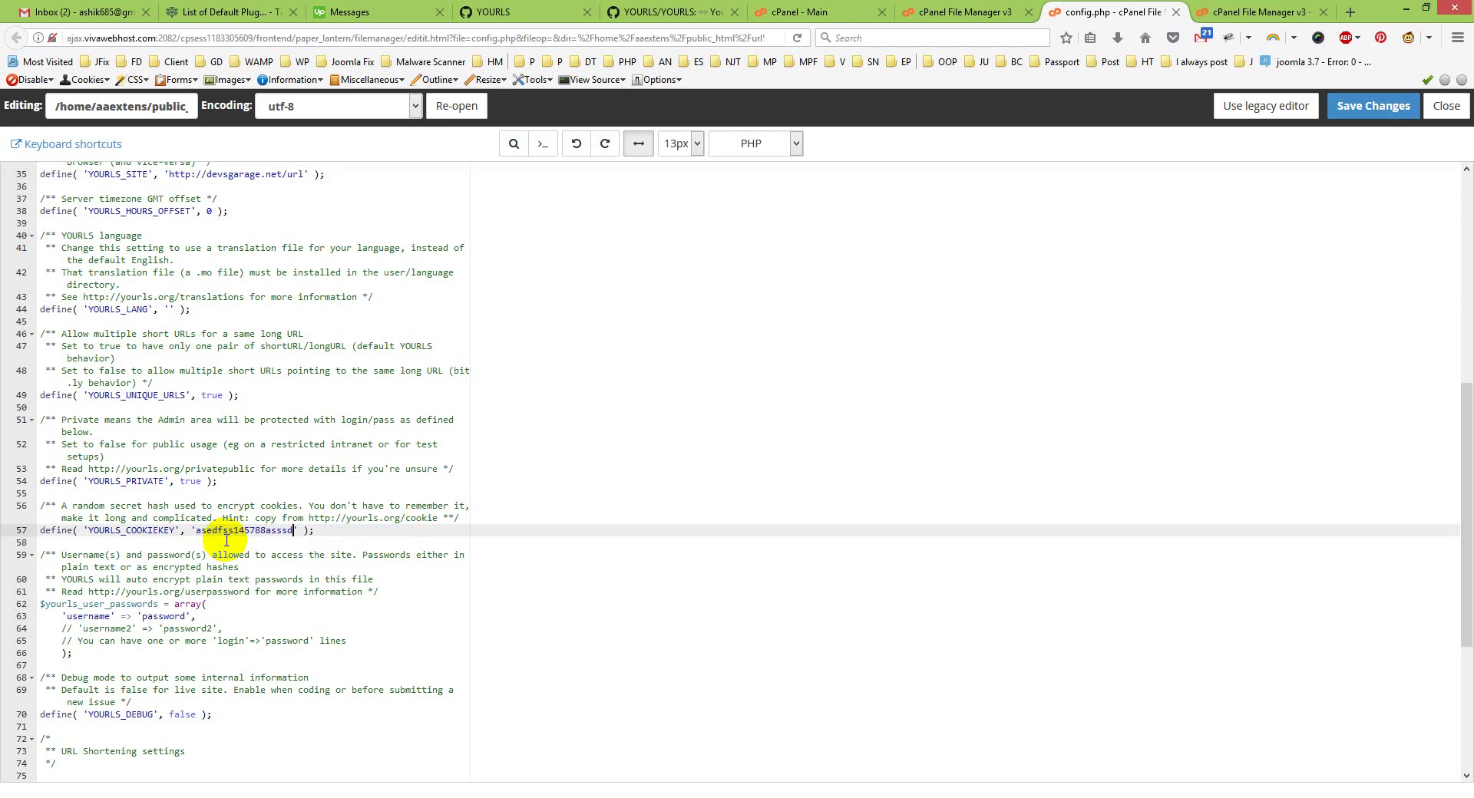
left_click(1370, 121)
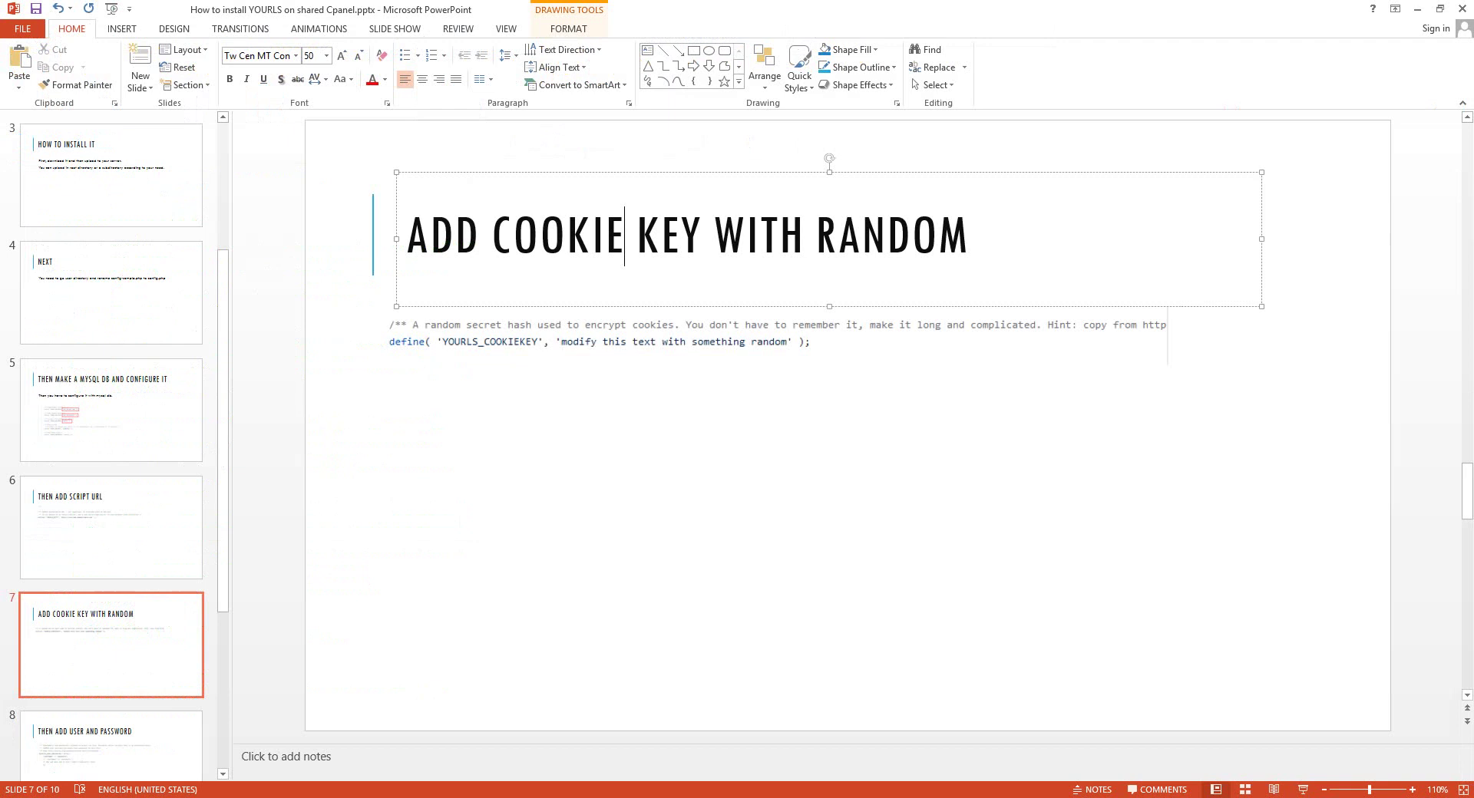
Step: Show PowerPoint slide 8, 'Then add user and password'
left_click(30, 594)
scroll(31, 595, "down", 3)
left_click(91, 607)
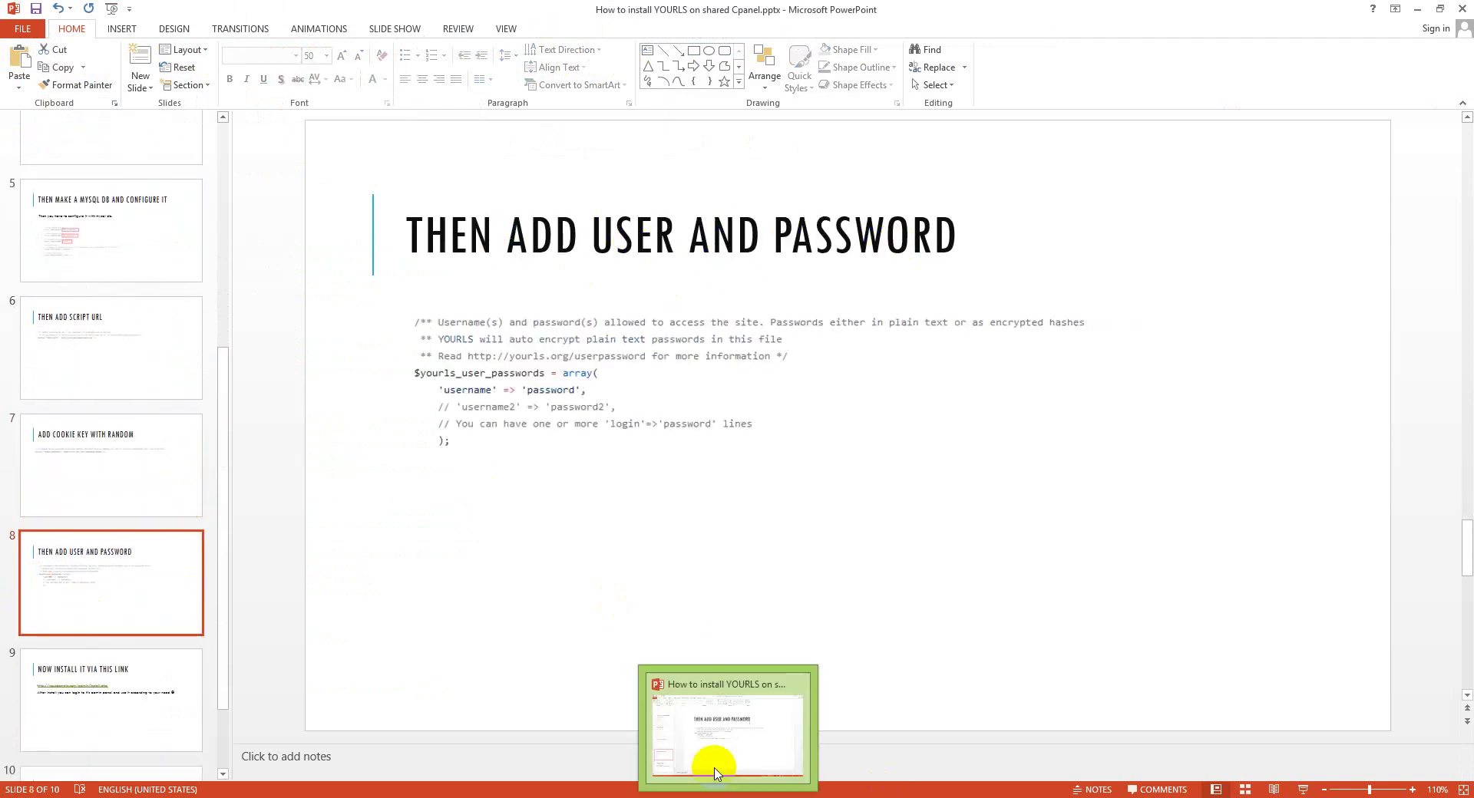
Step: Uncomment line 64, replace username2 and password2 with the admin username and password, and save config.php
left_click(715, 771)
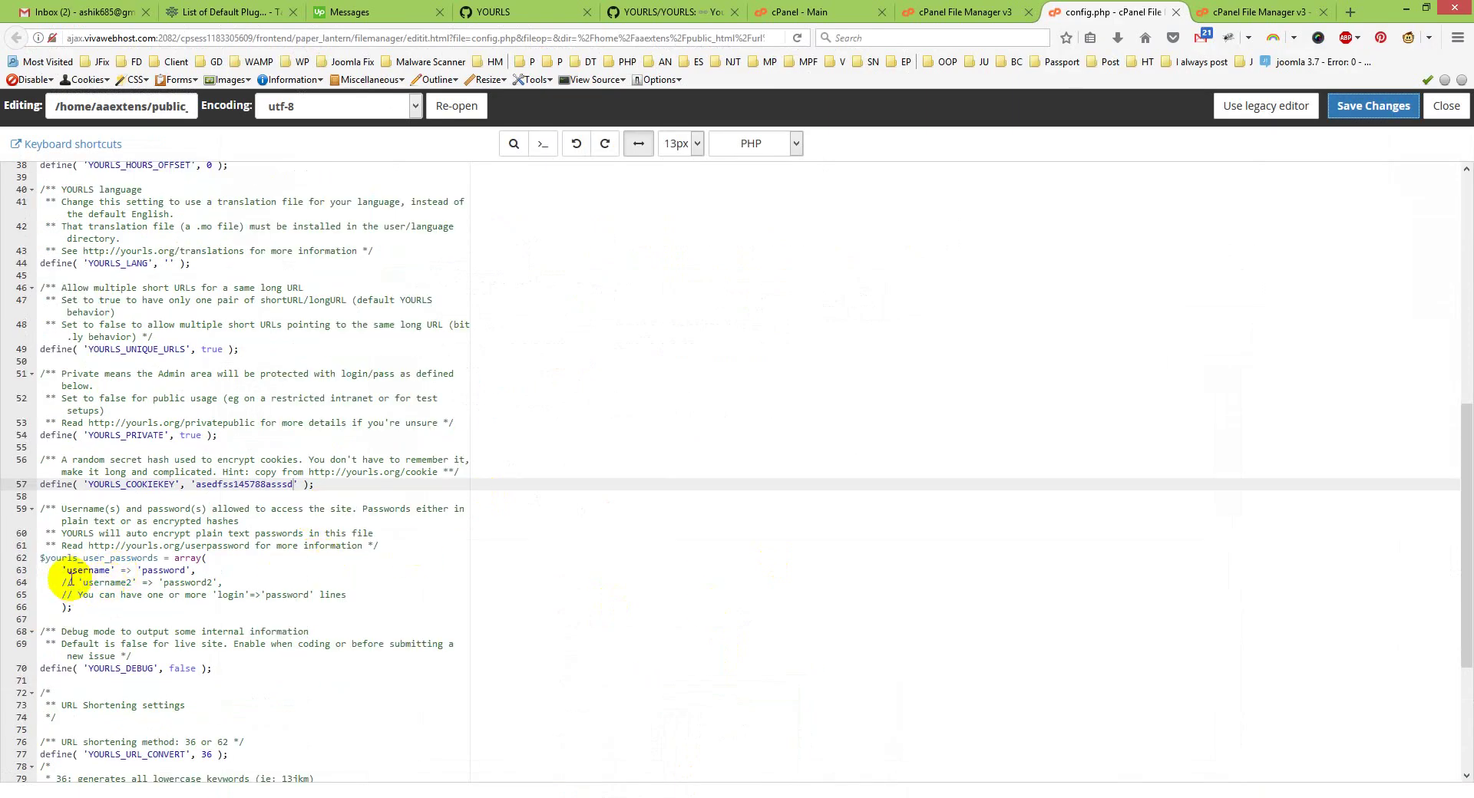
left_click_drag(68, 572, 102, 572)
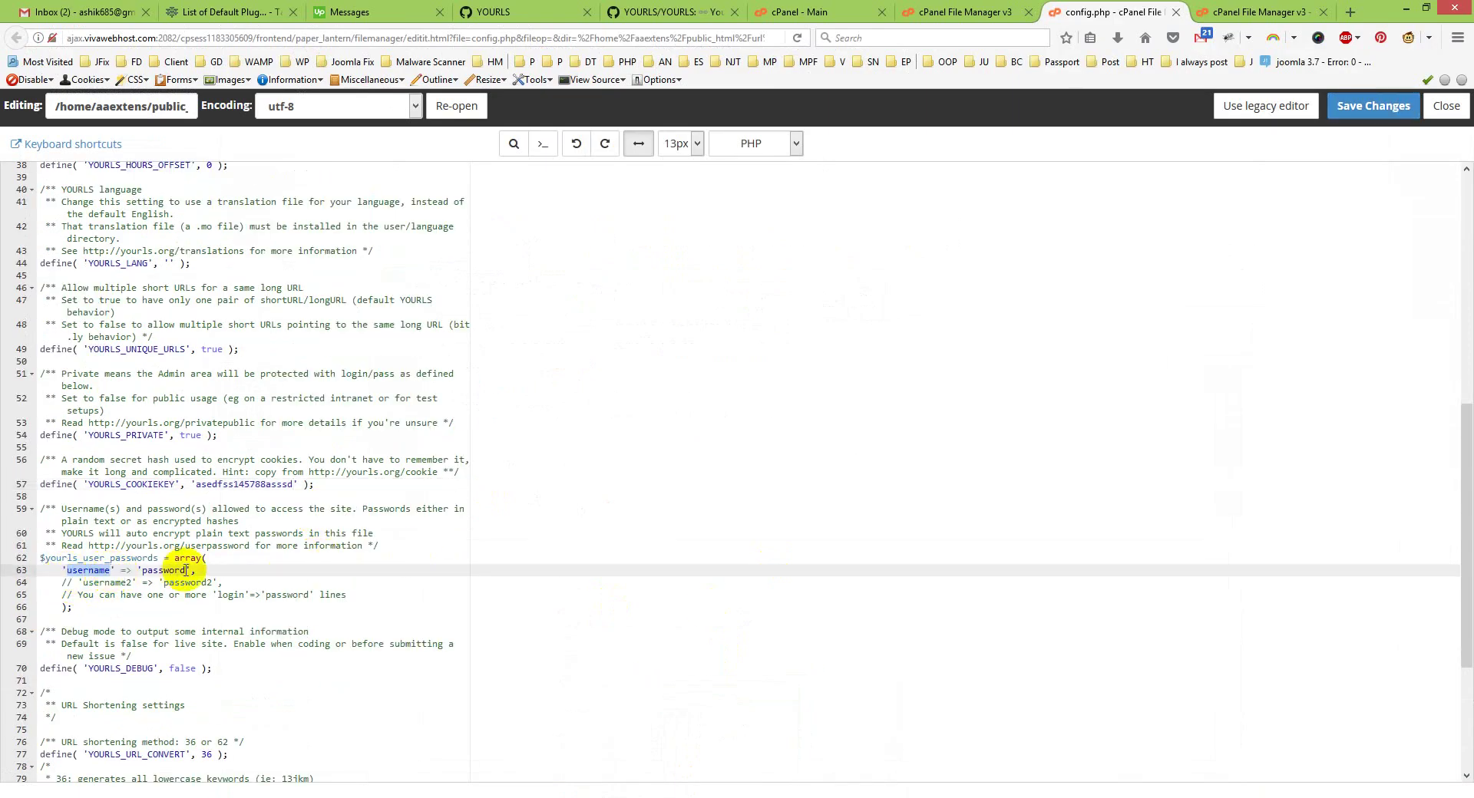
double_click(157, 570)
left_click(80, 583)
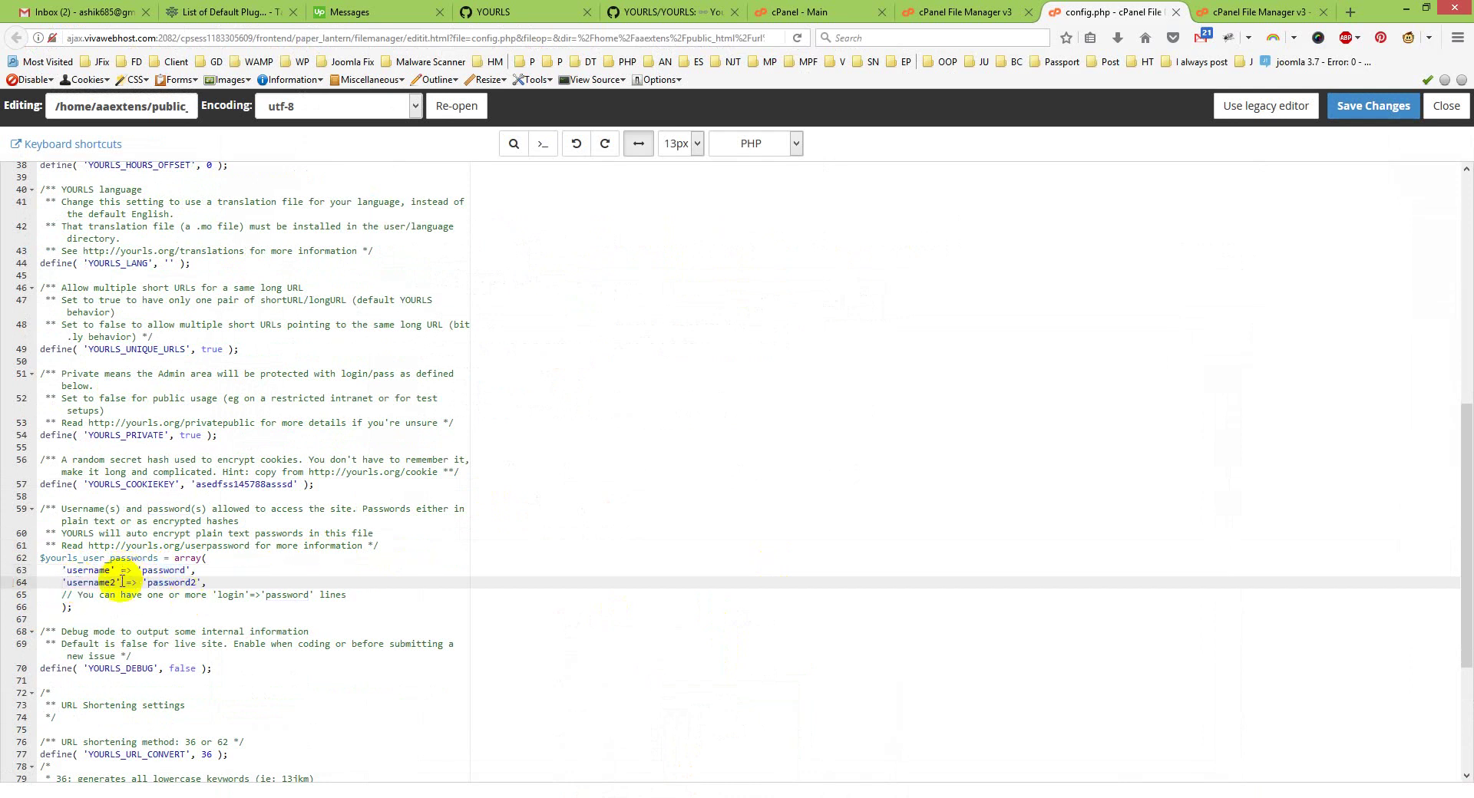
left_click_drag(114, 583, 64, 583)
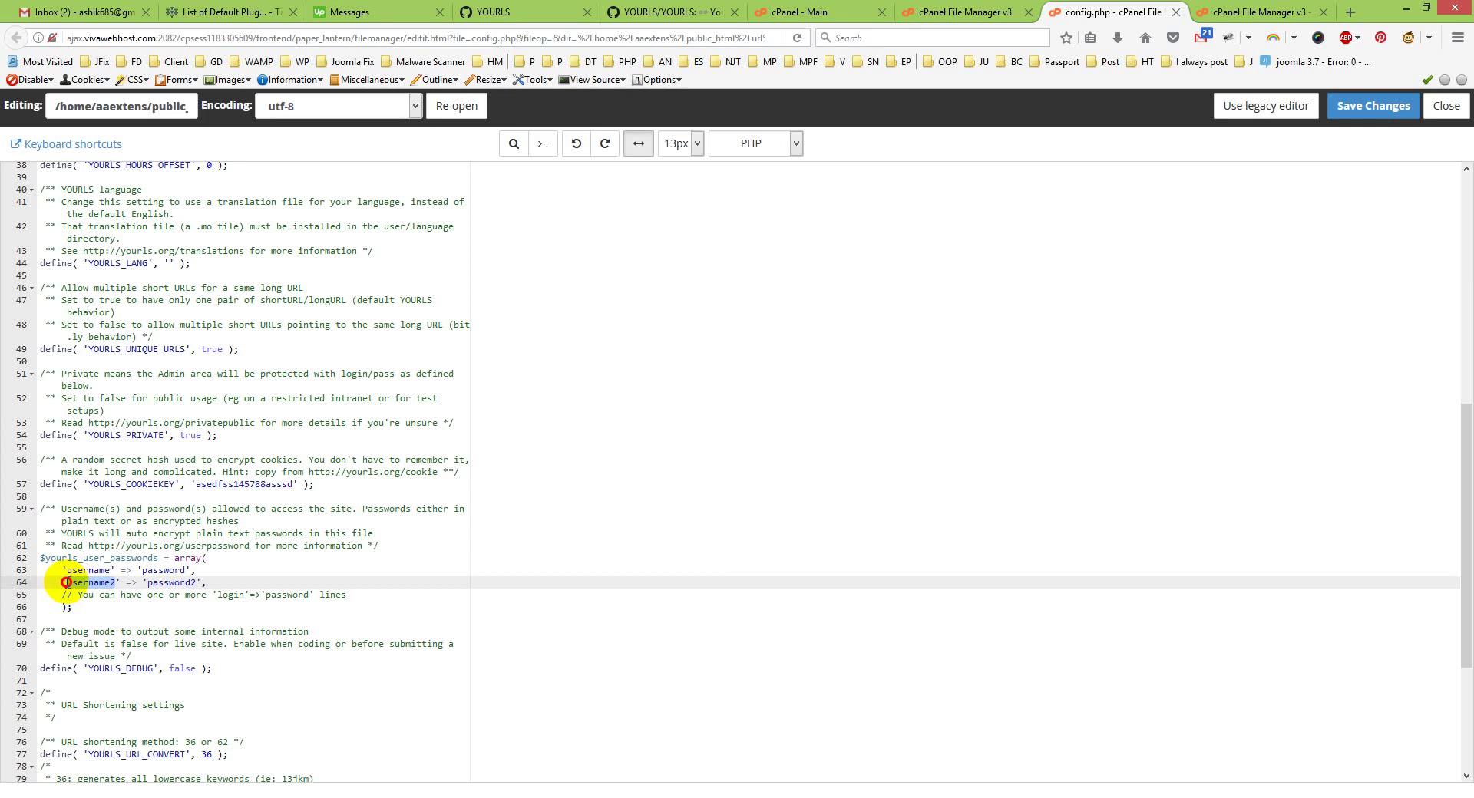
type("admi")
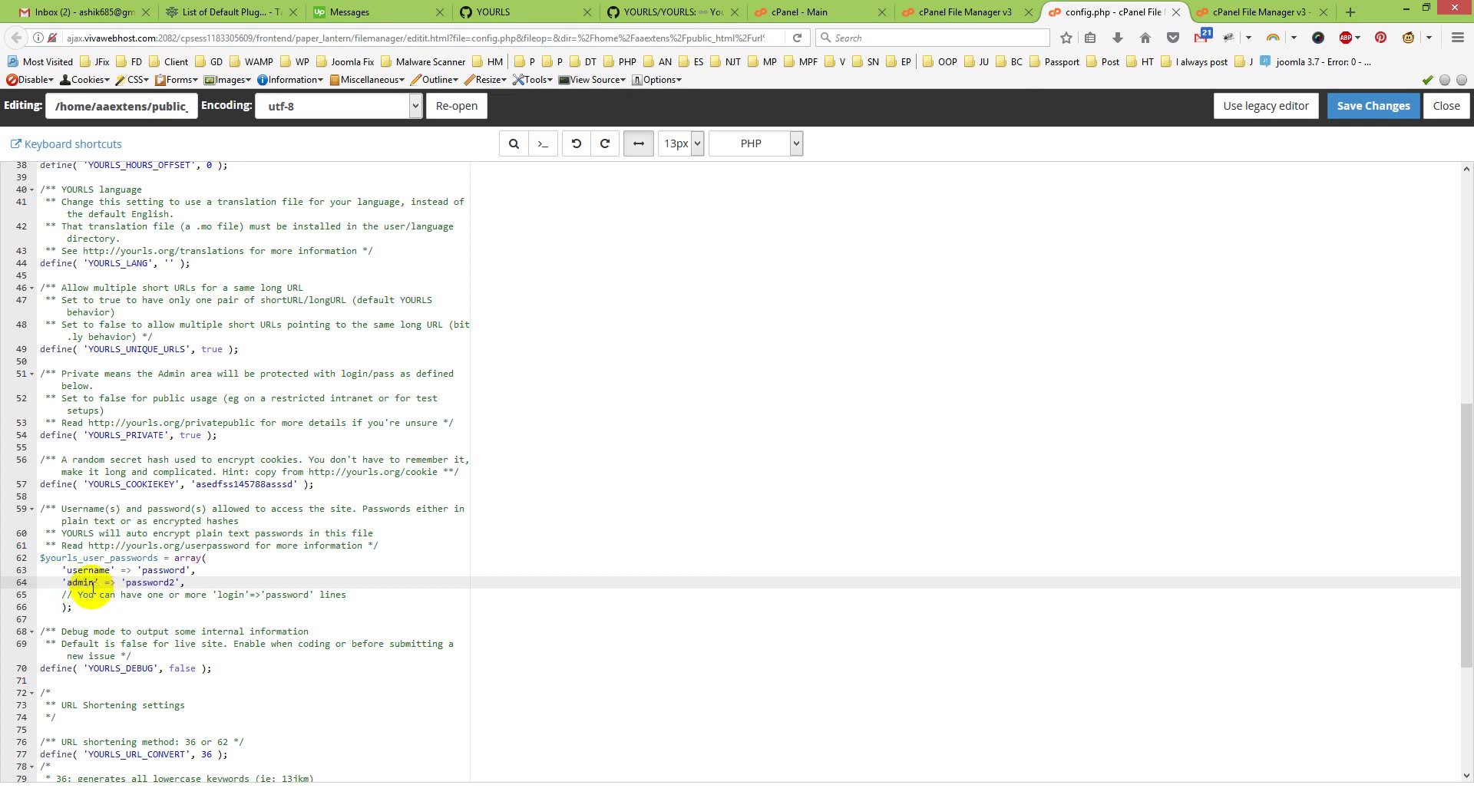
left_click_drag(176, 583, 128, 585)
left_click(1370, 107)
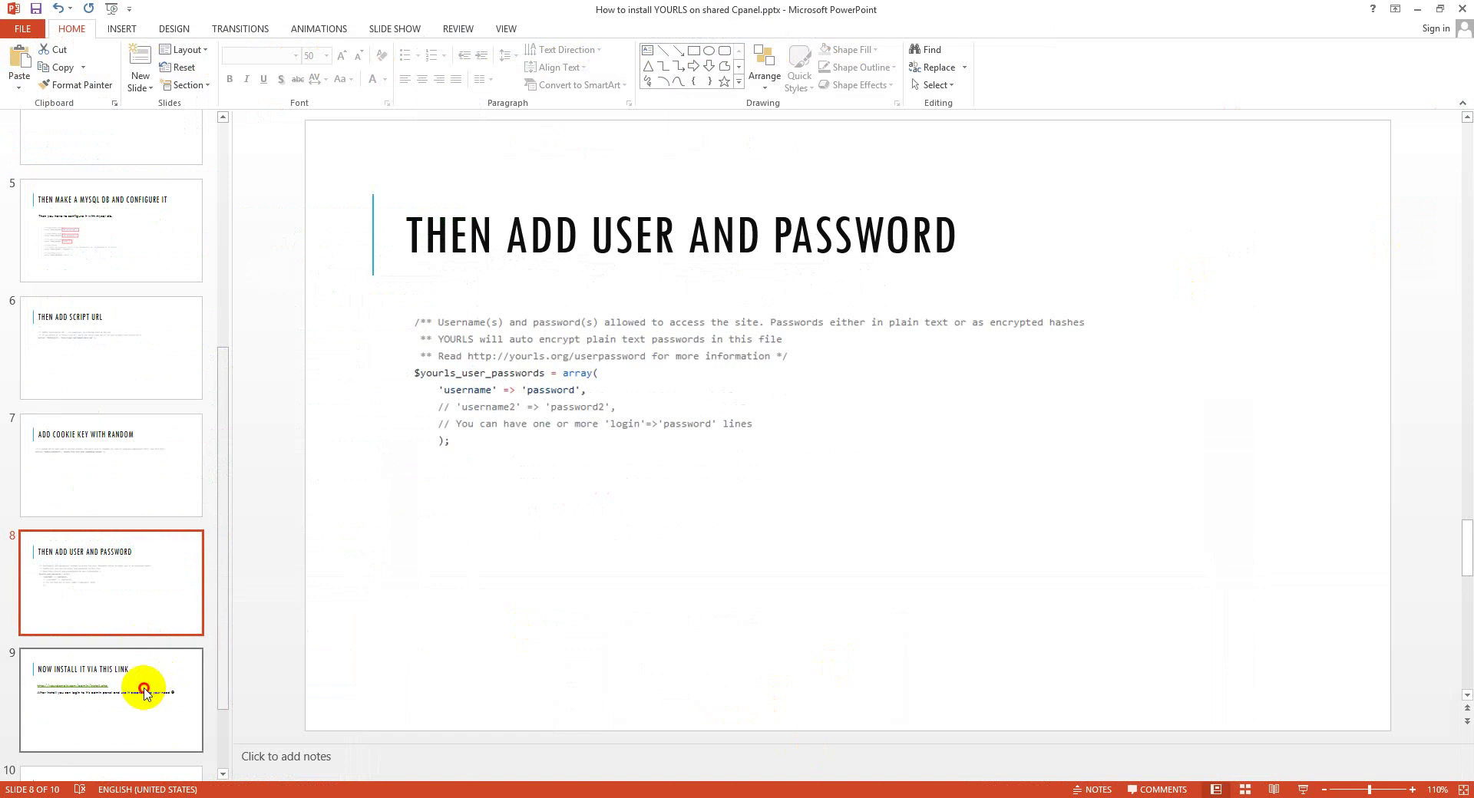
Step: Show the slide with the install link, then go back to the config.php editor
left_click(145, 690)
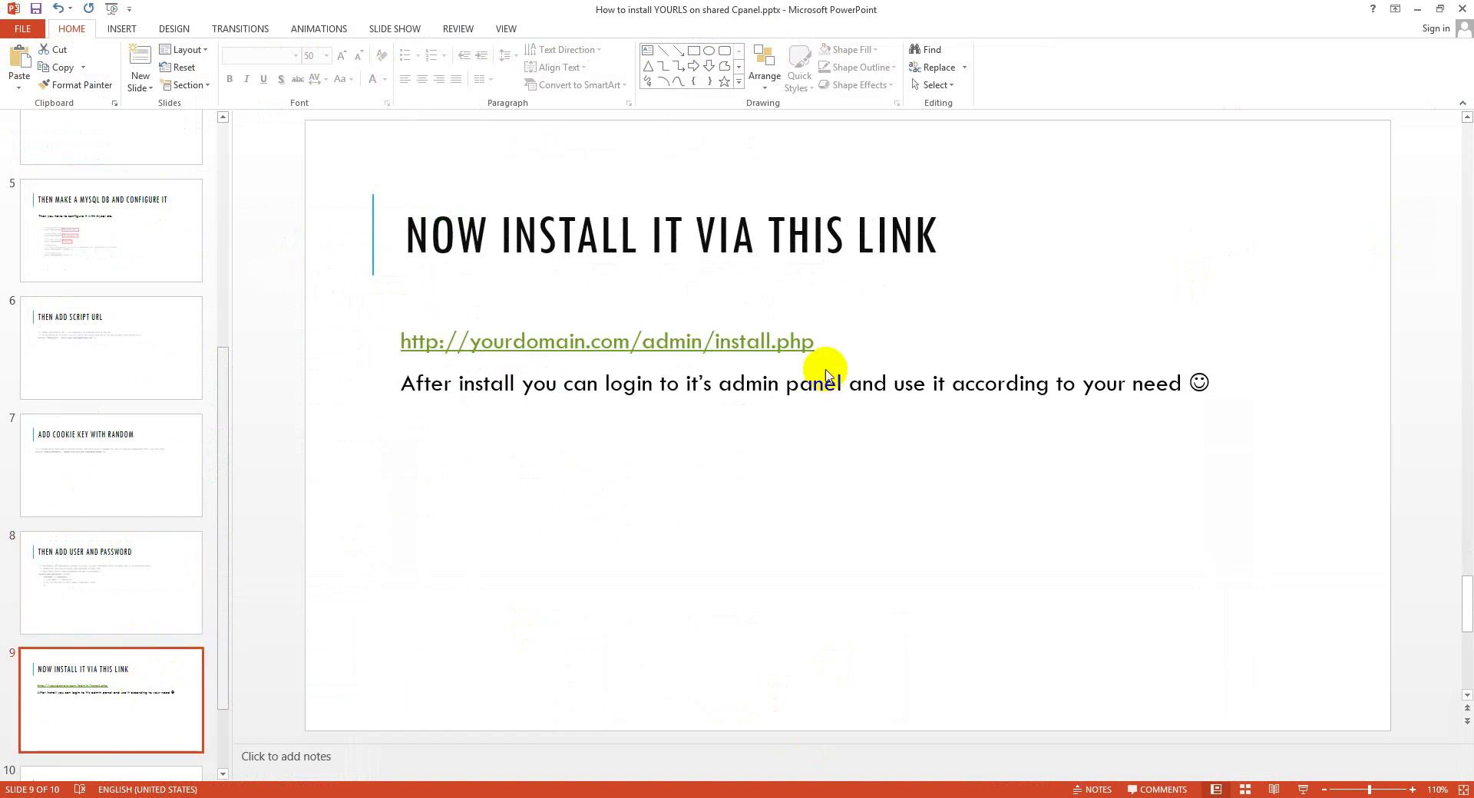
mouse_move(490, 796)
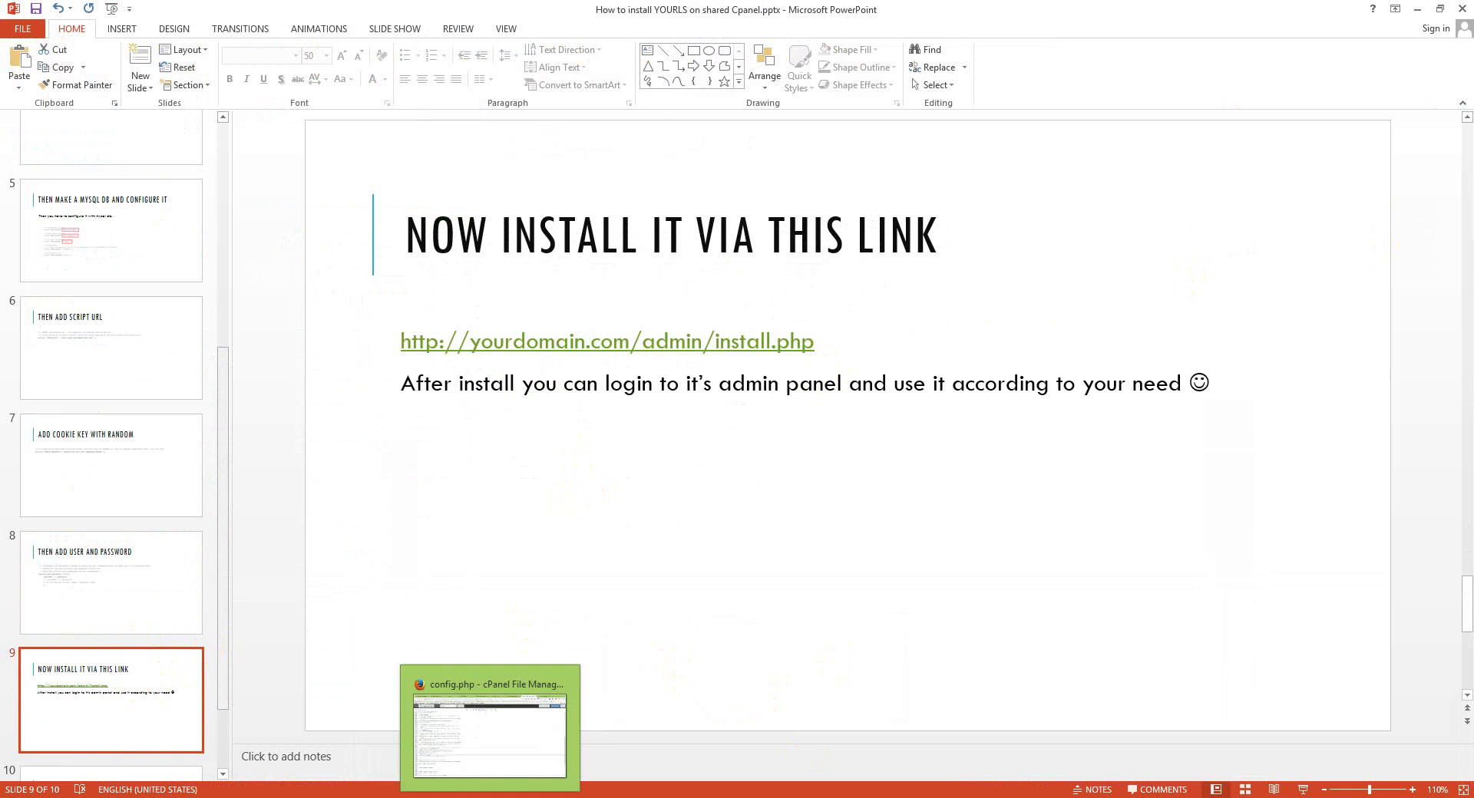
left_click(490, 735)
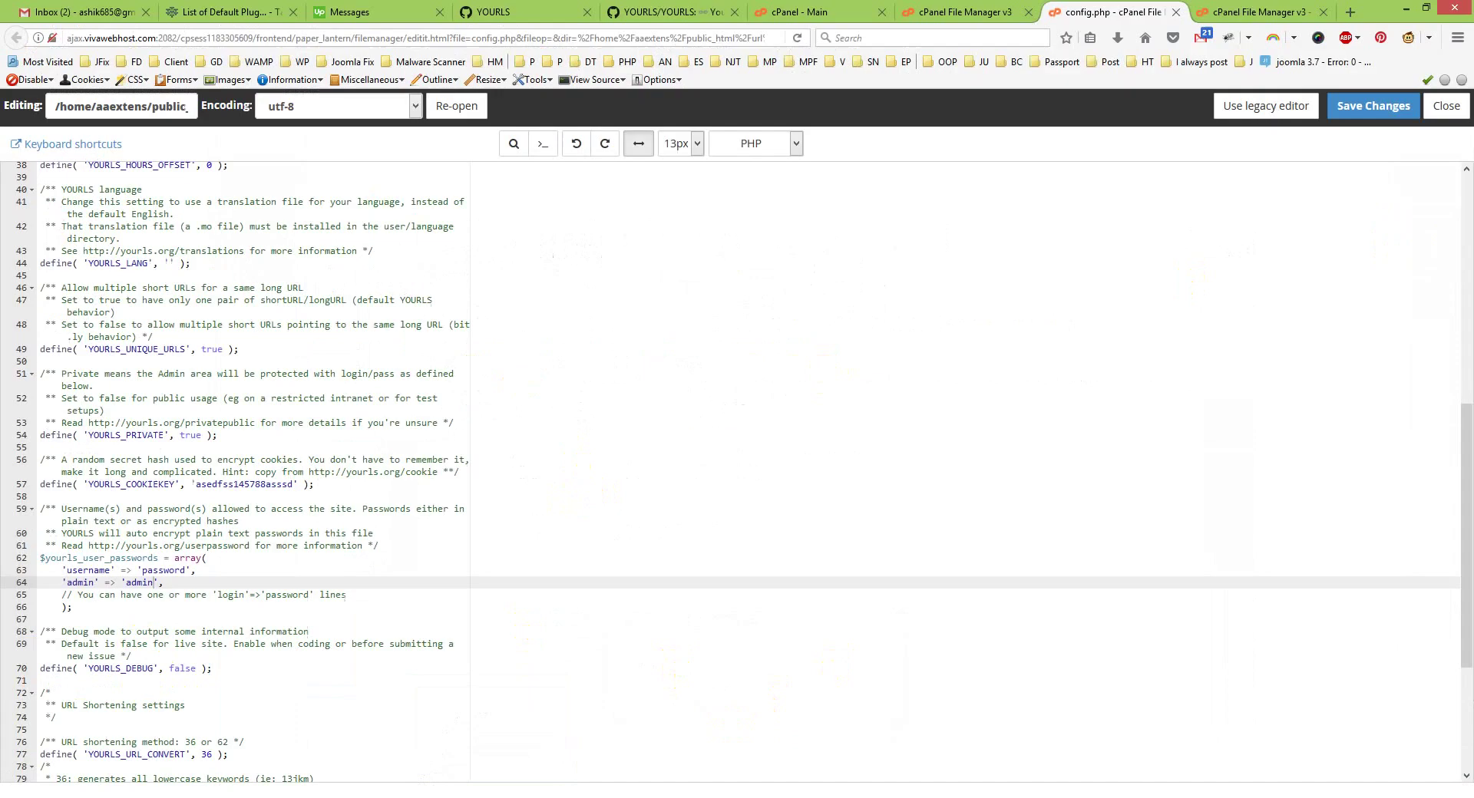
Step: In the last Firefox tab, load devsgarage.net/url/admin/install.php from the pasted domain
left_click(1250, 11)
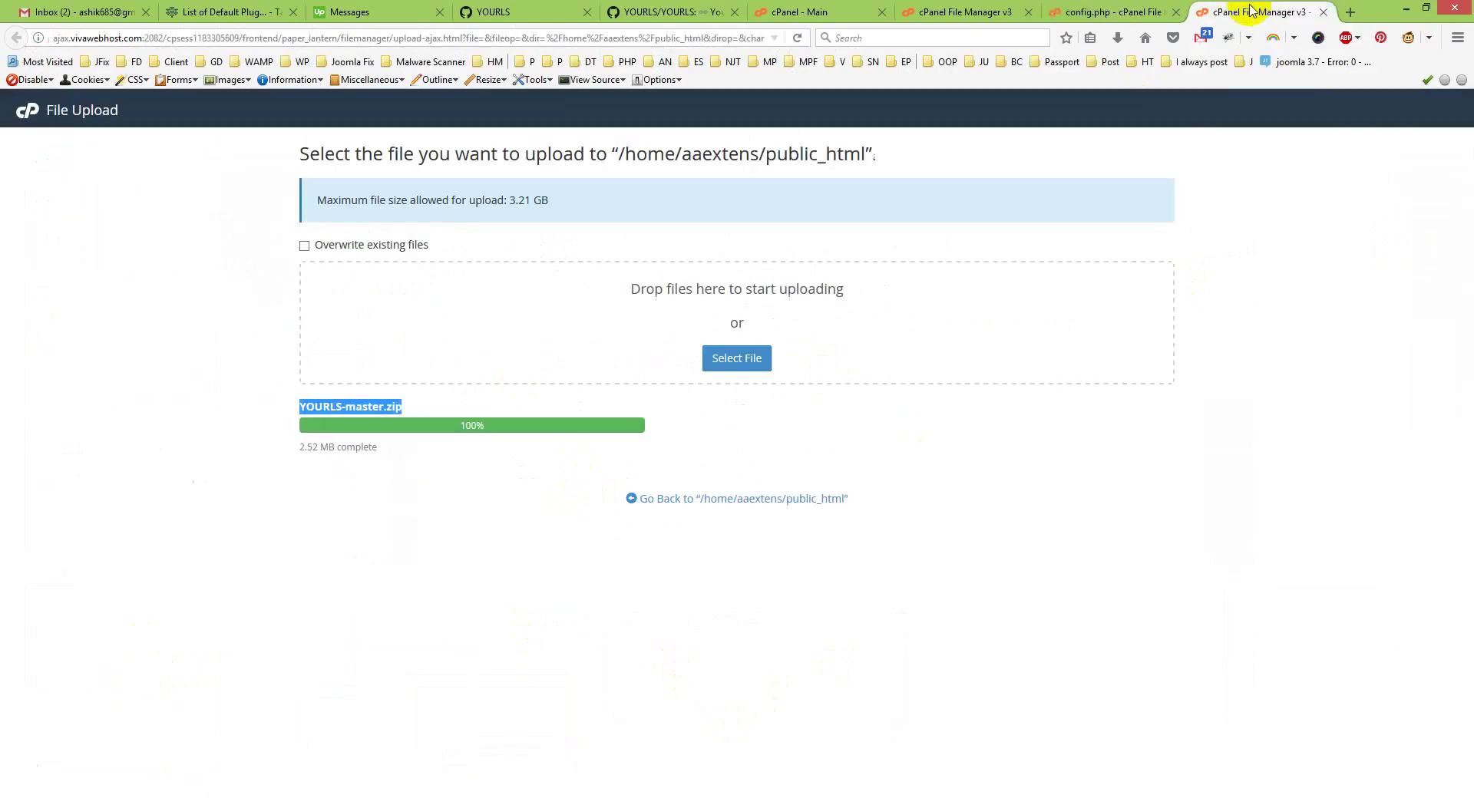
left_click(430, 38)
right_click(430, 38)
left_click(463, 94)
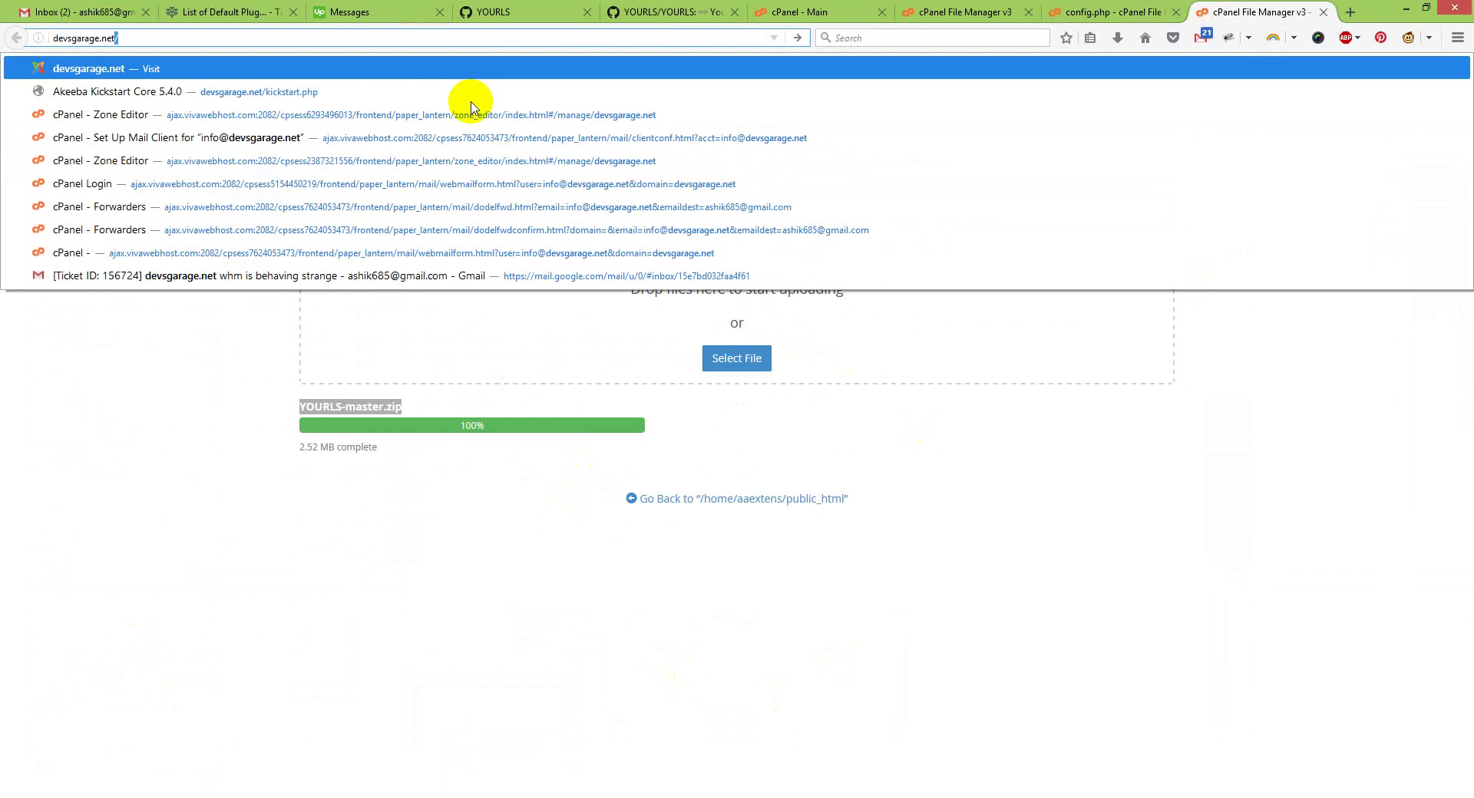
key("Return")
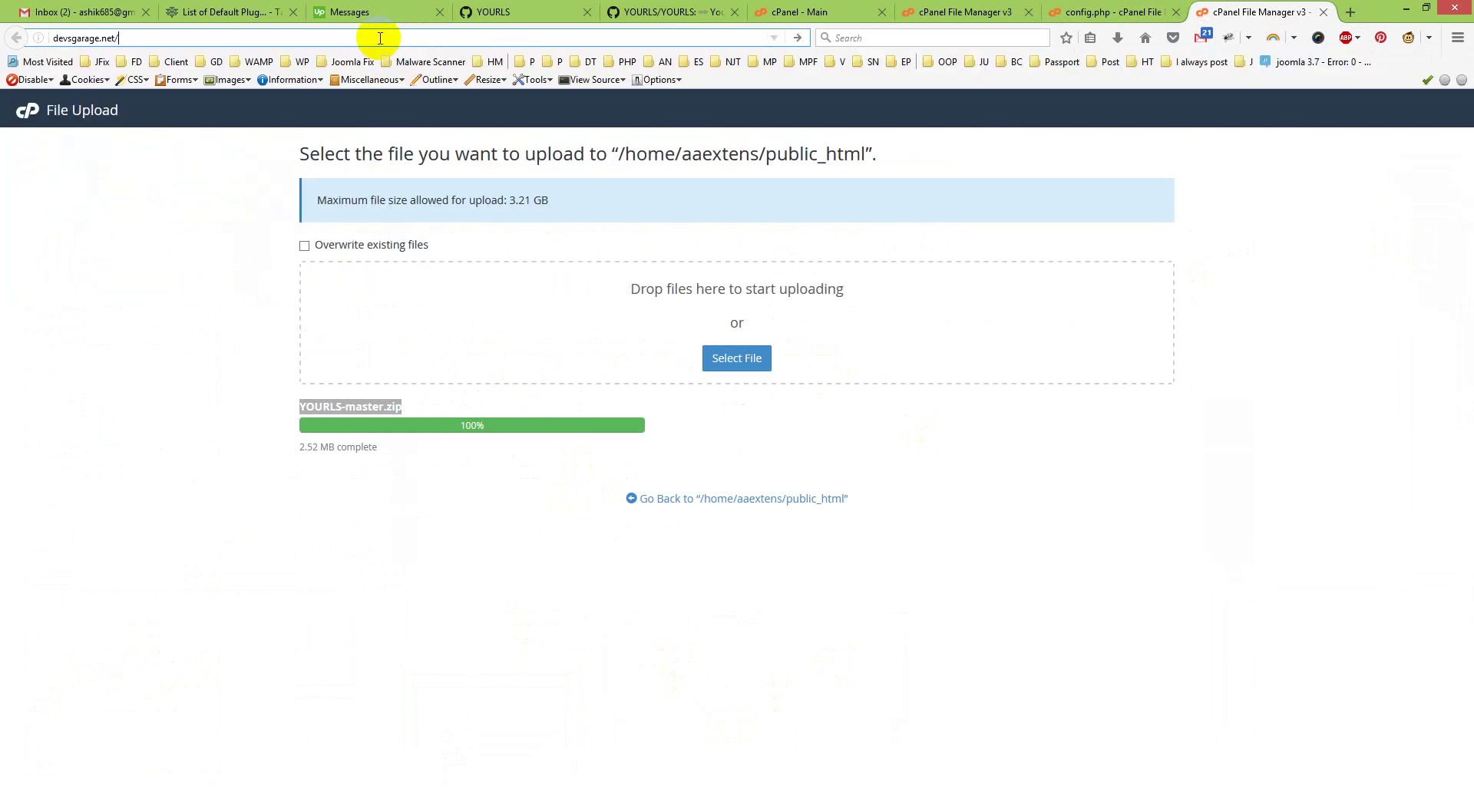
type("url/admin/install.php")
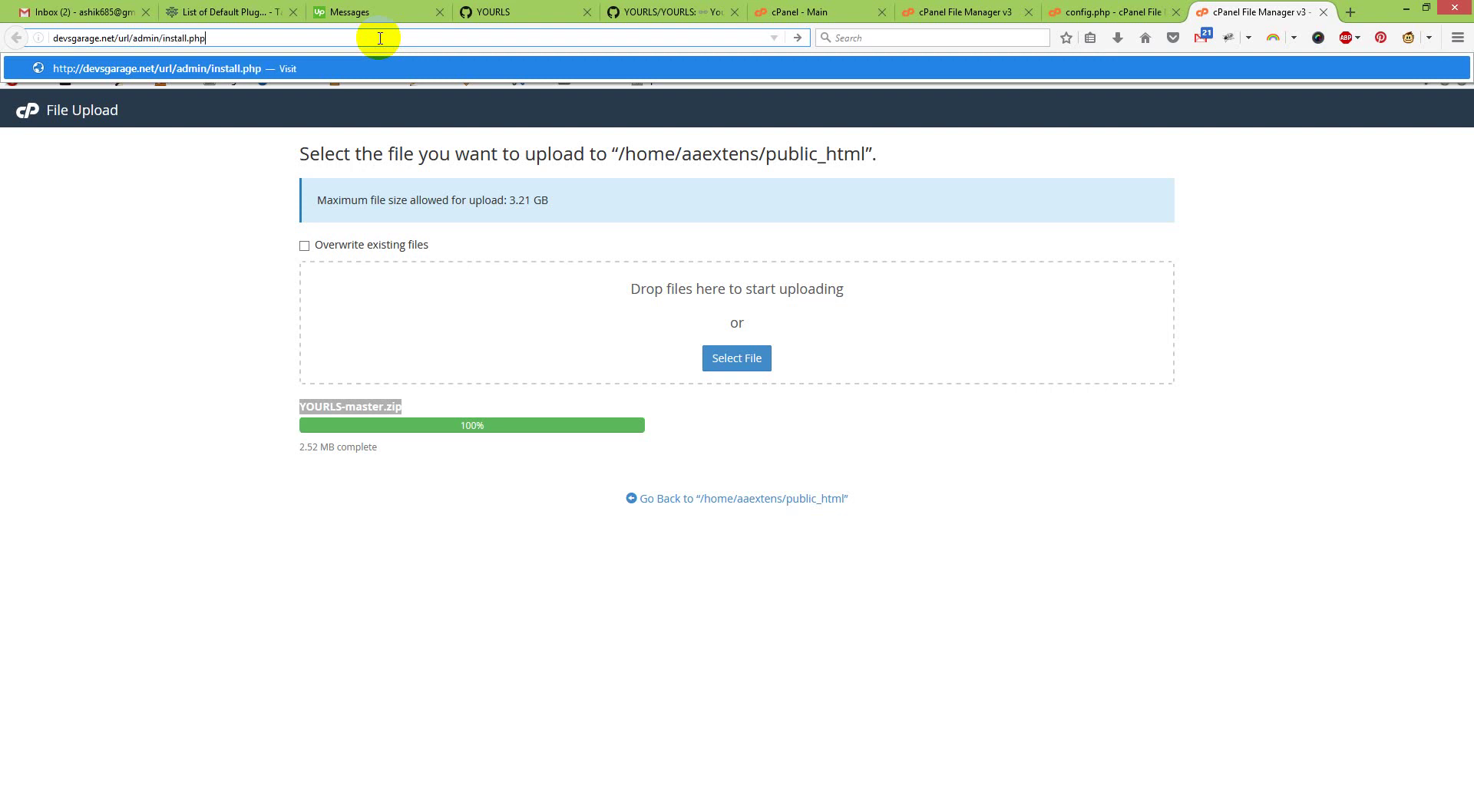
key("Return")
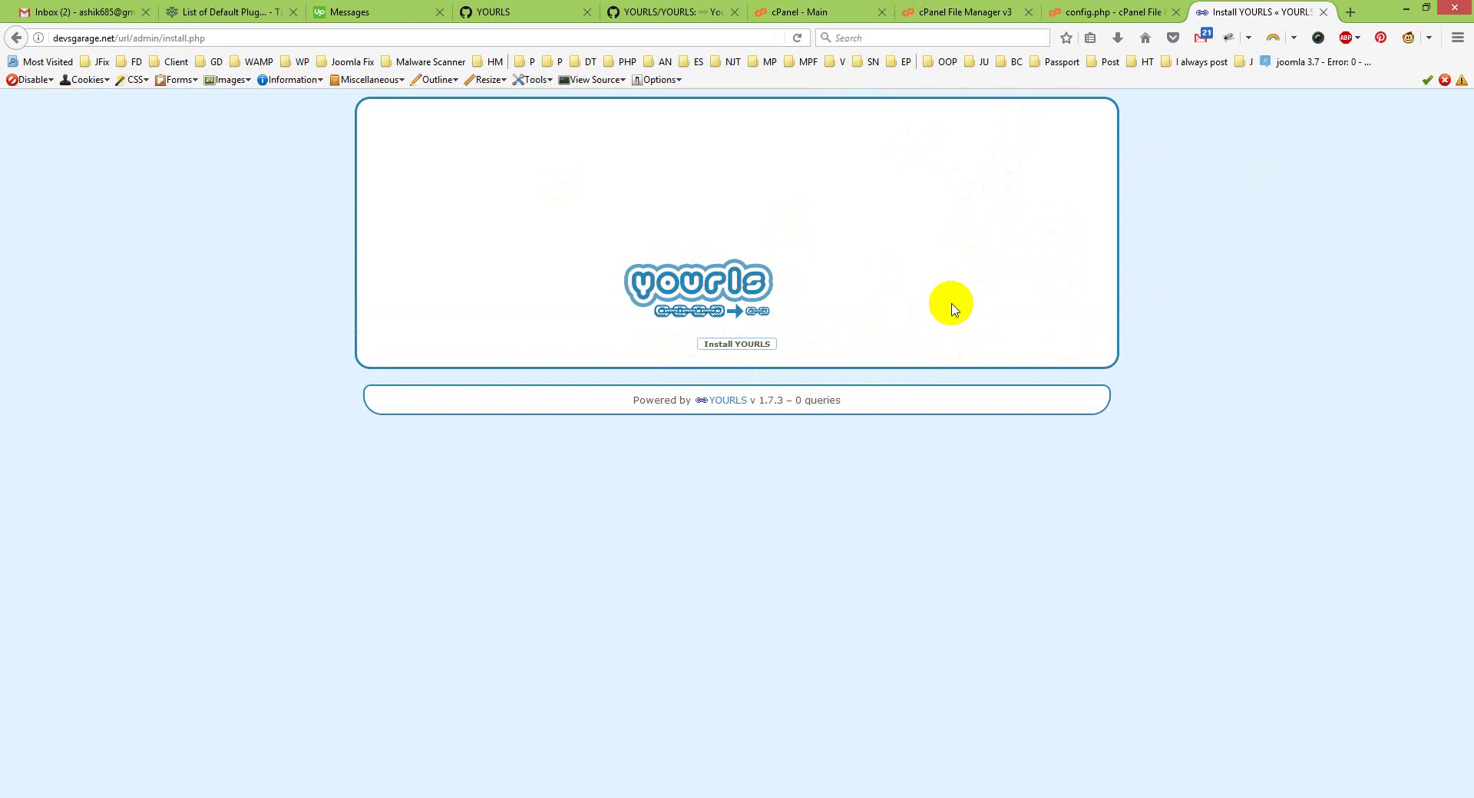
Step: Install YOURLS, go to the administration page, and start entering the admin username
left_click(730, 347)
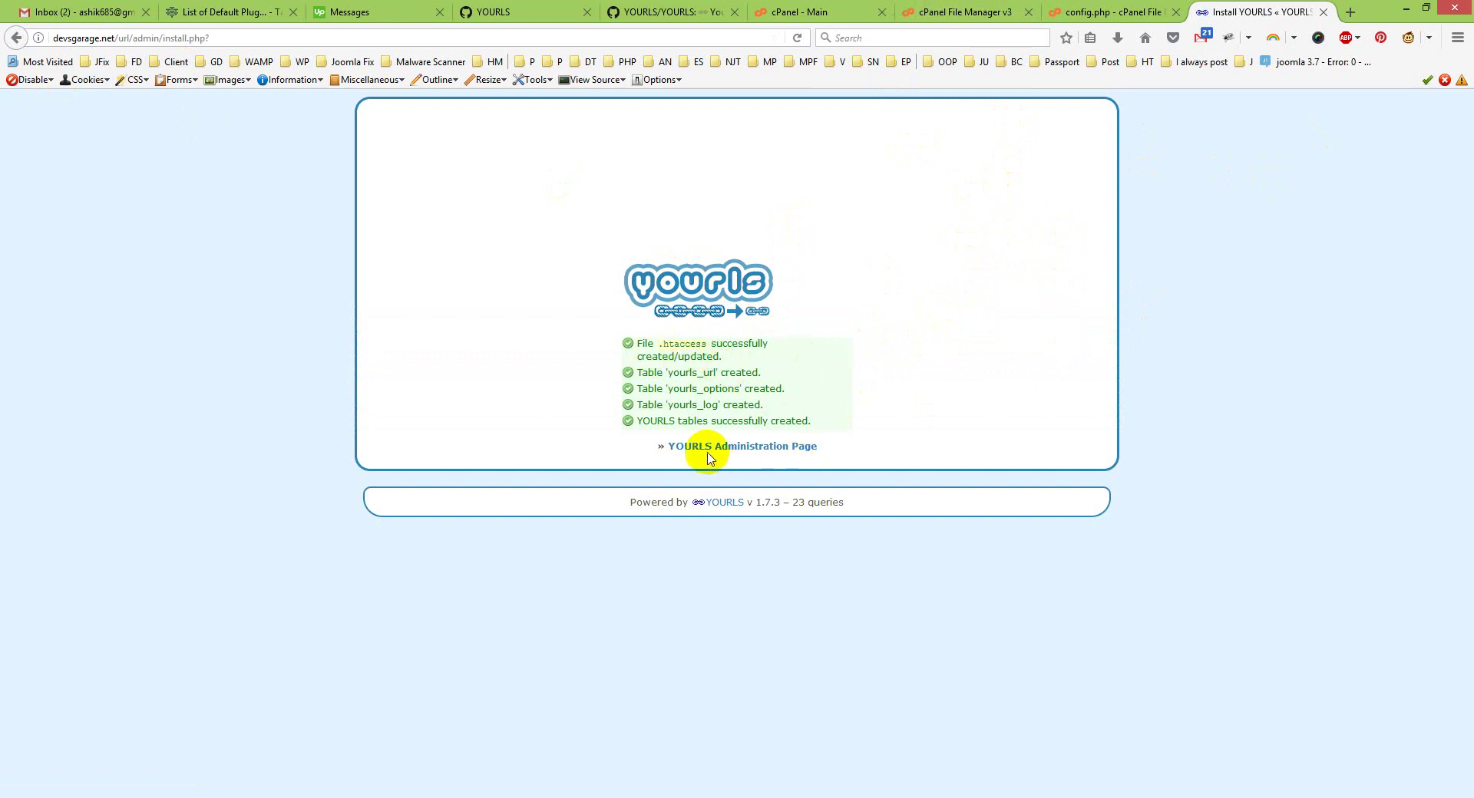
left_click(757, 450)
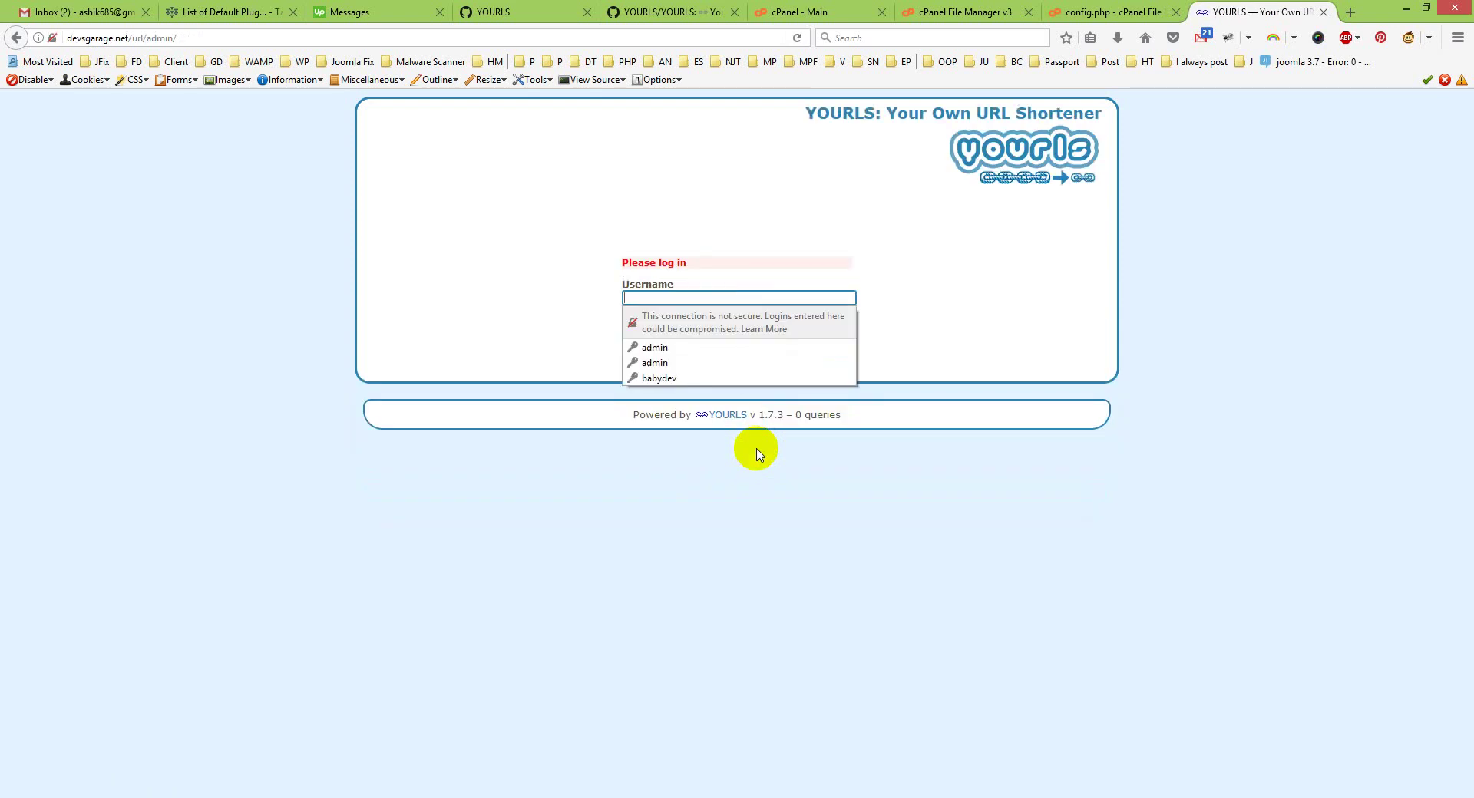
left_click(673, 302)
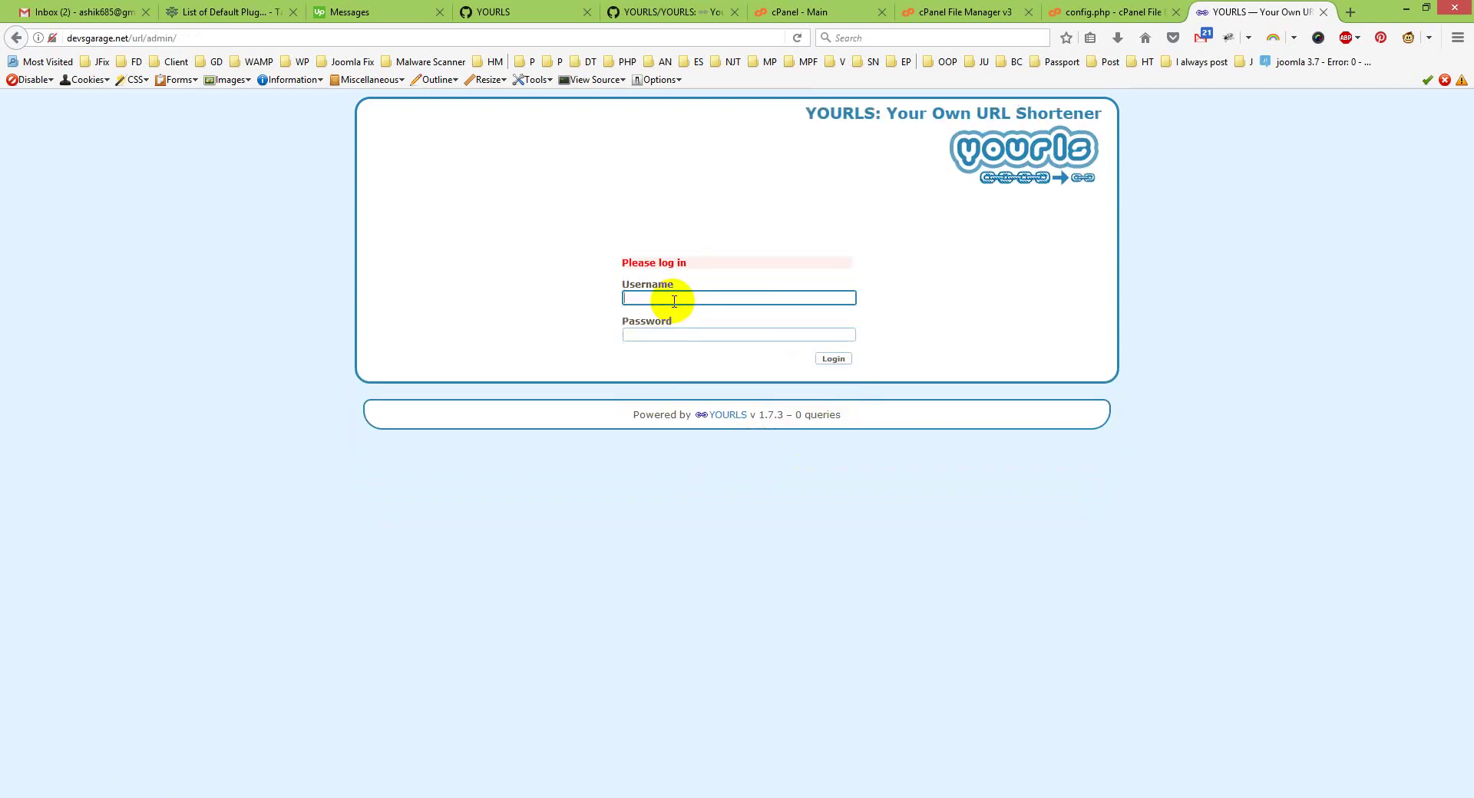
type("ad")
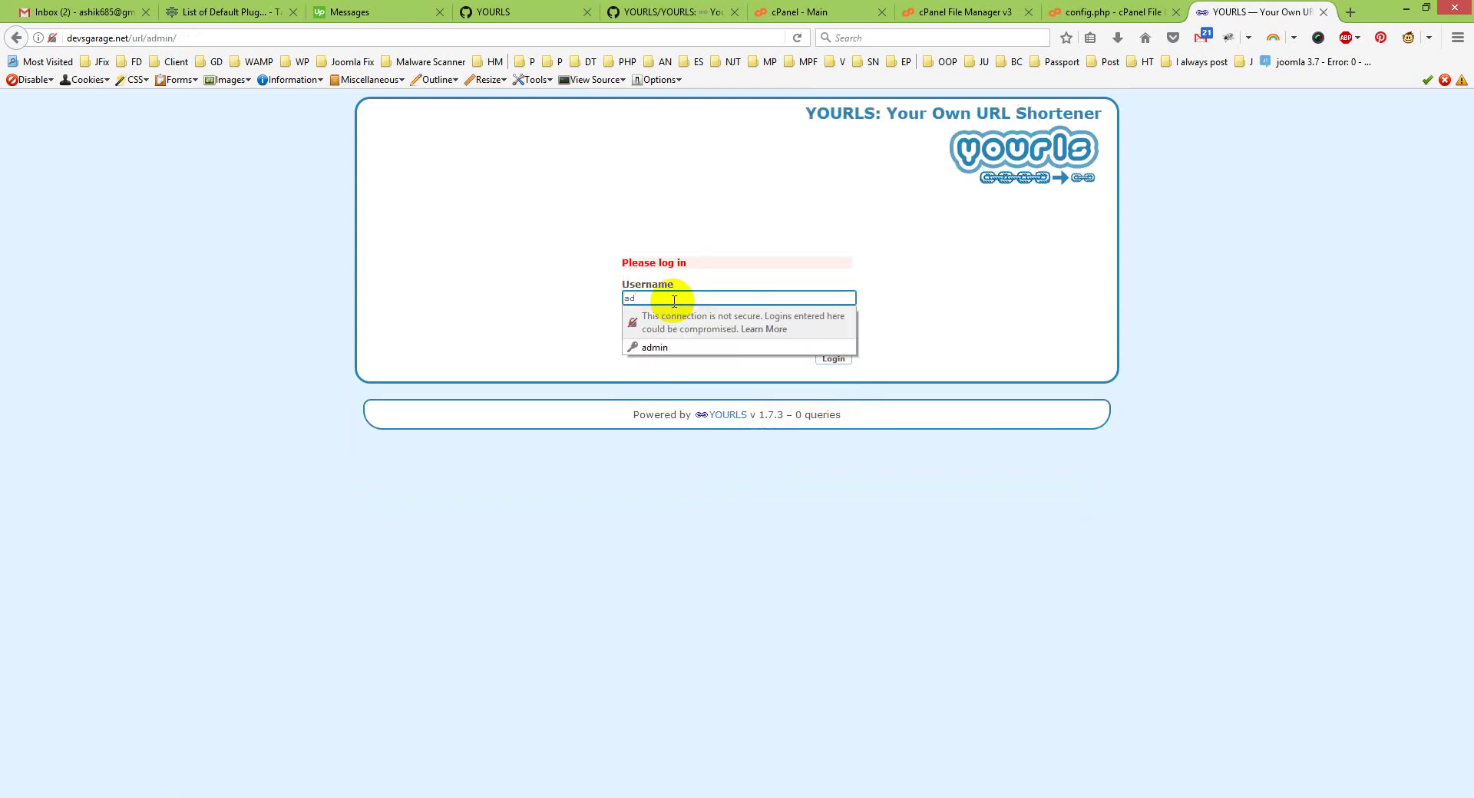
Step: Check the admin credentials in config.php, then log in to the YOURLS admin dashboard with them
left_click(1120, 12)
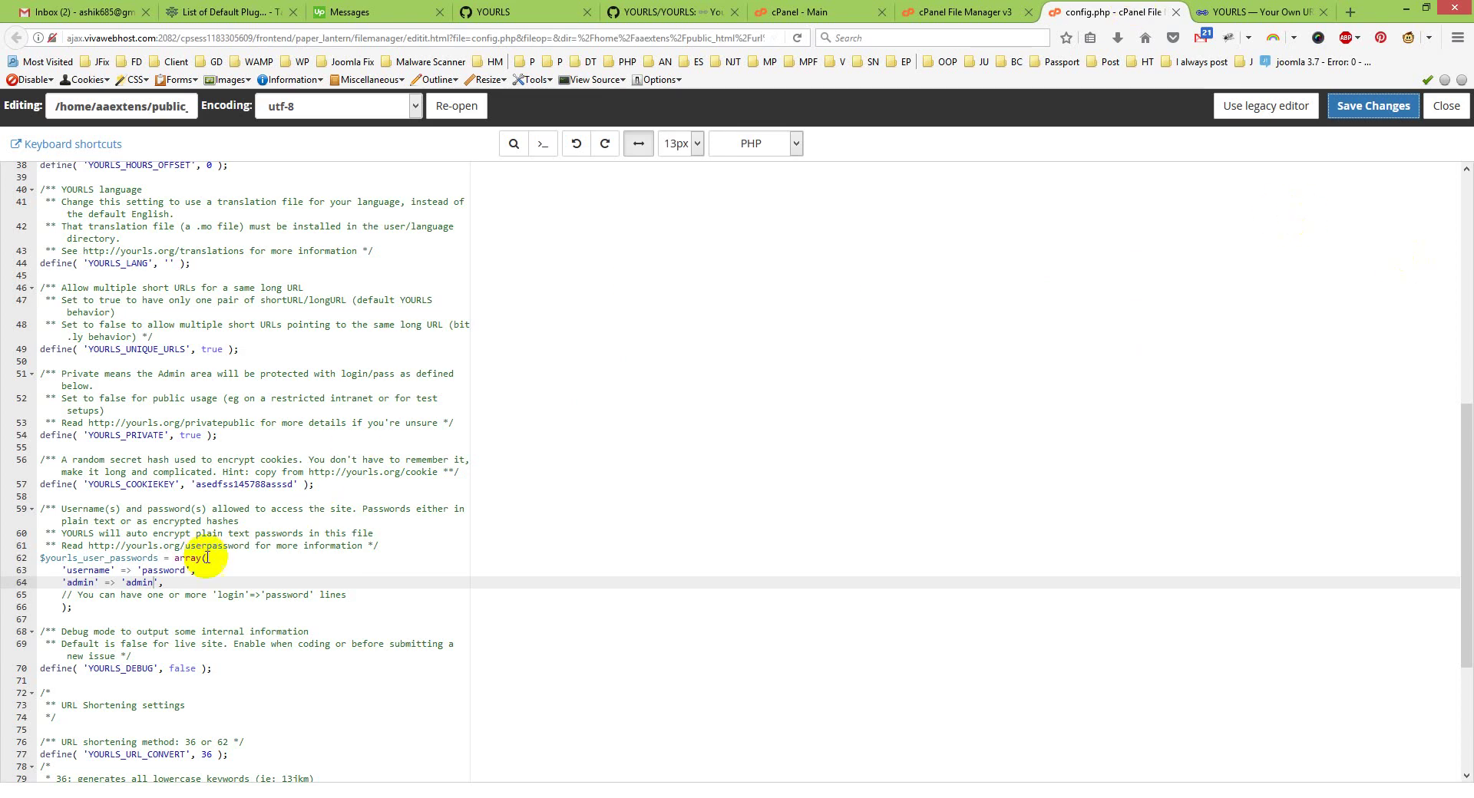
left_click_drag(165, 583, 61, 583)
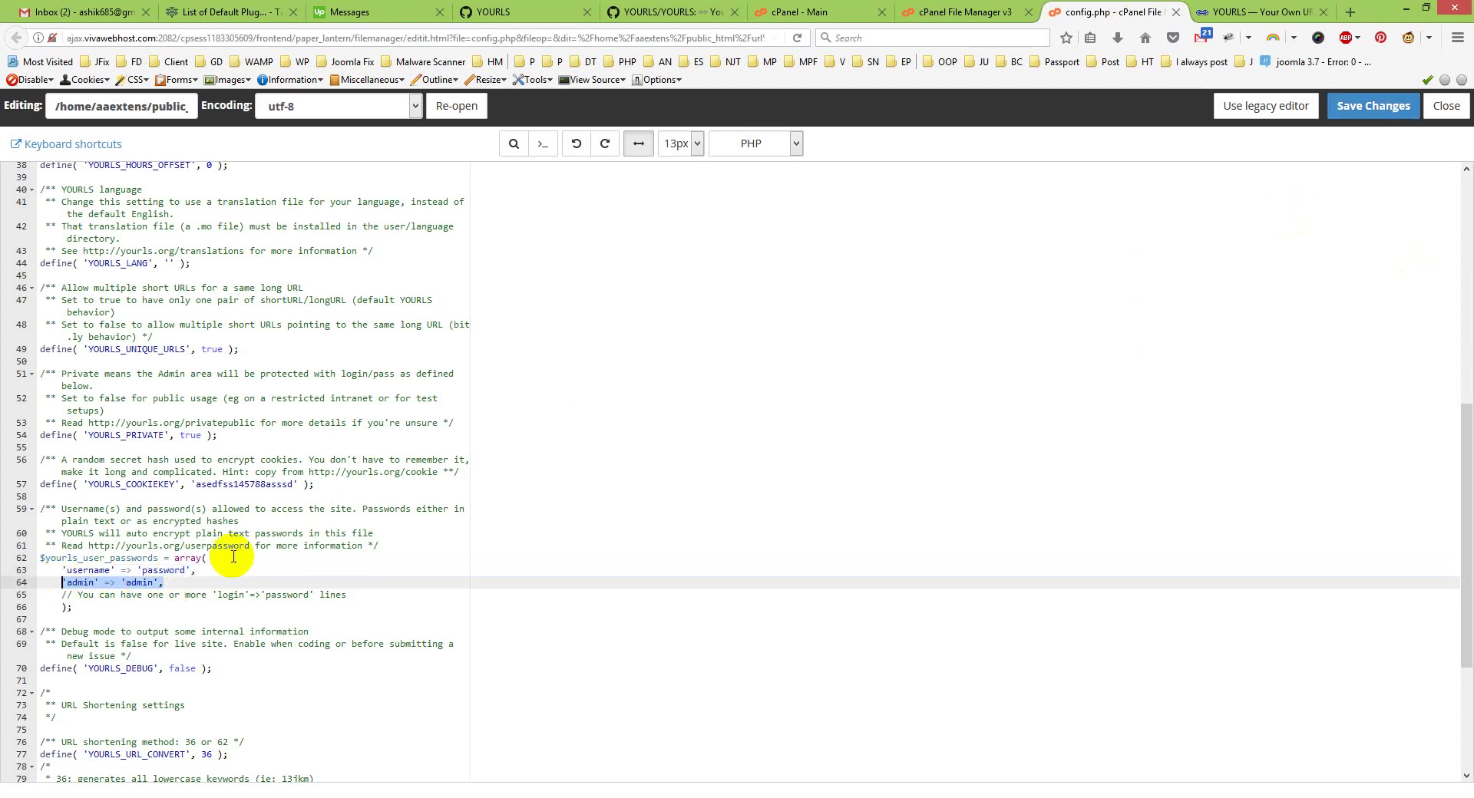
left_click(1255, 11)
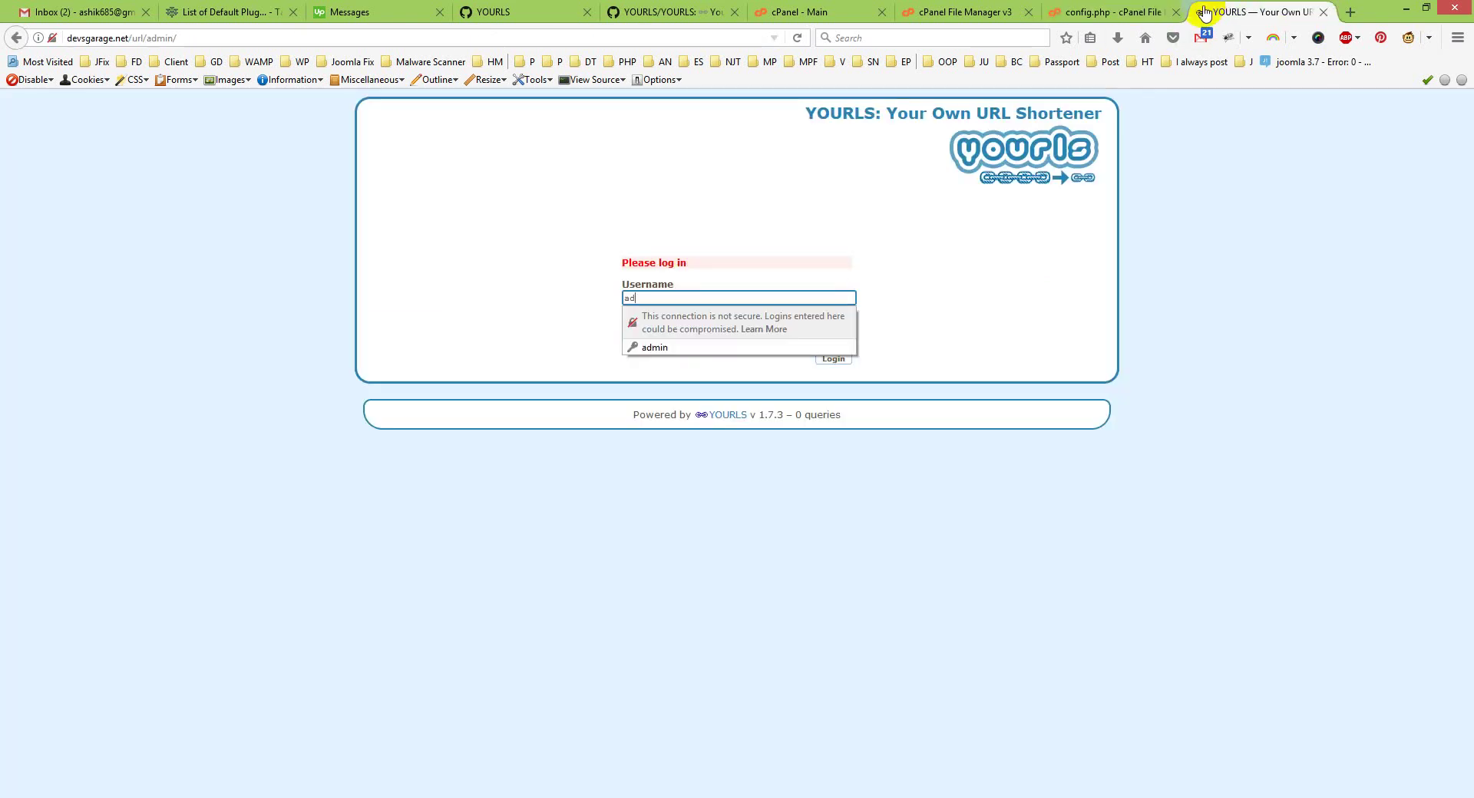
left_click(654, 348)
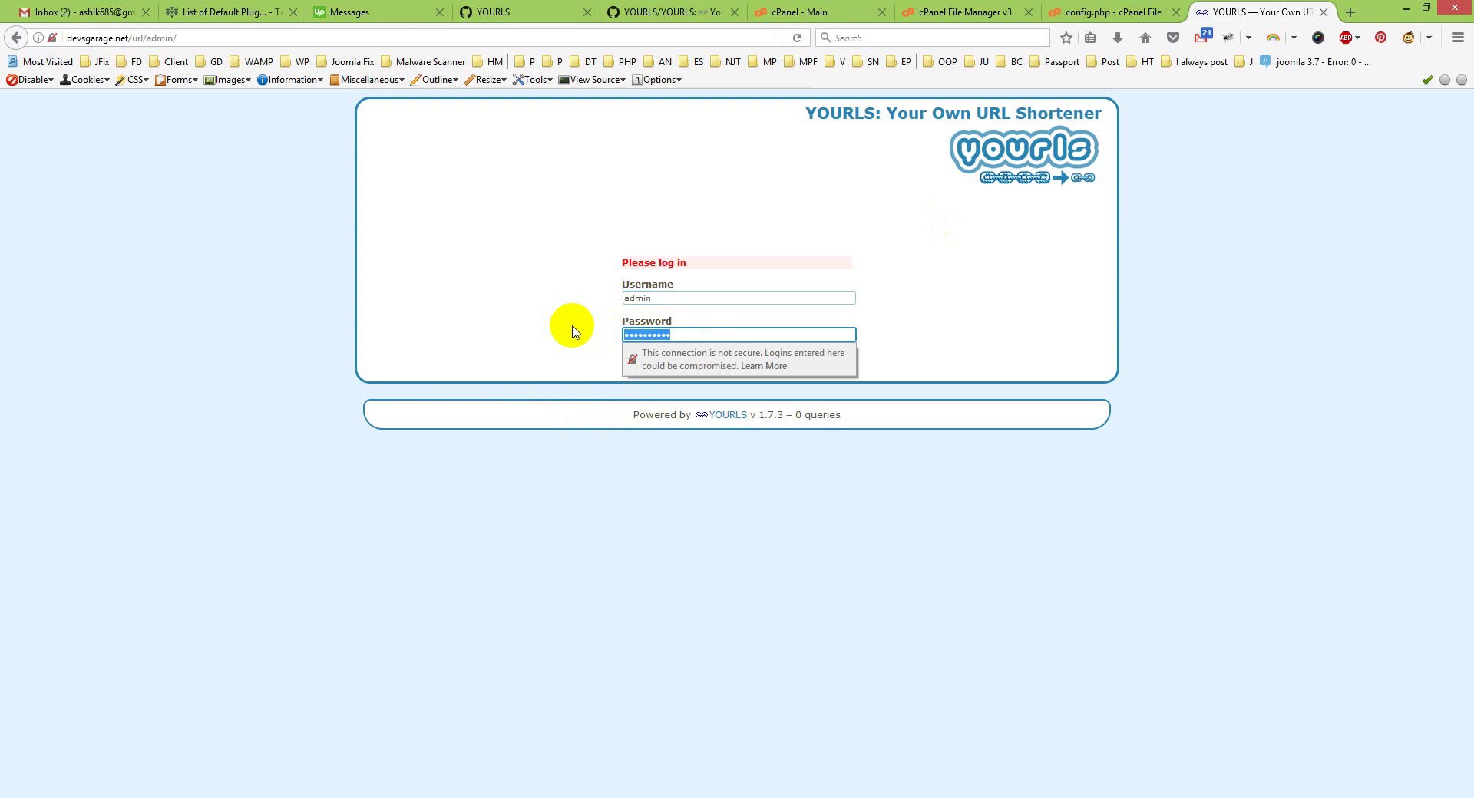
type("ad")
left_click(833, 359)
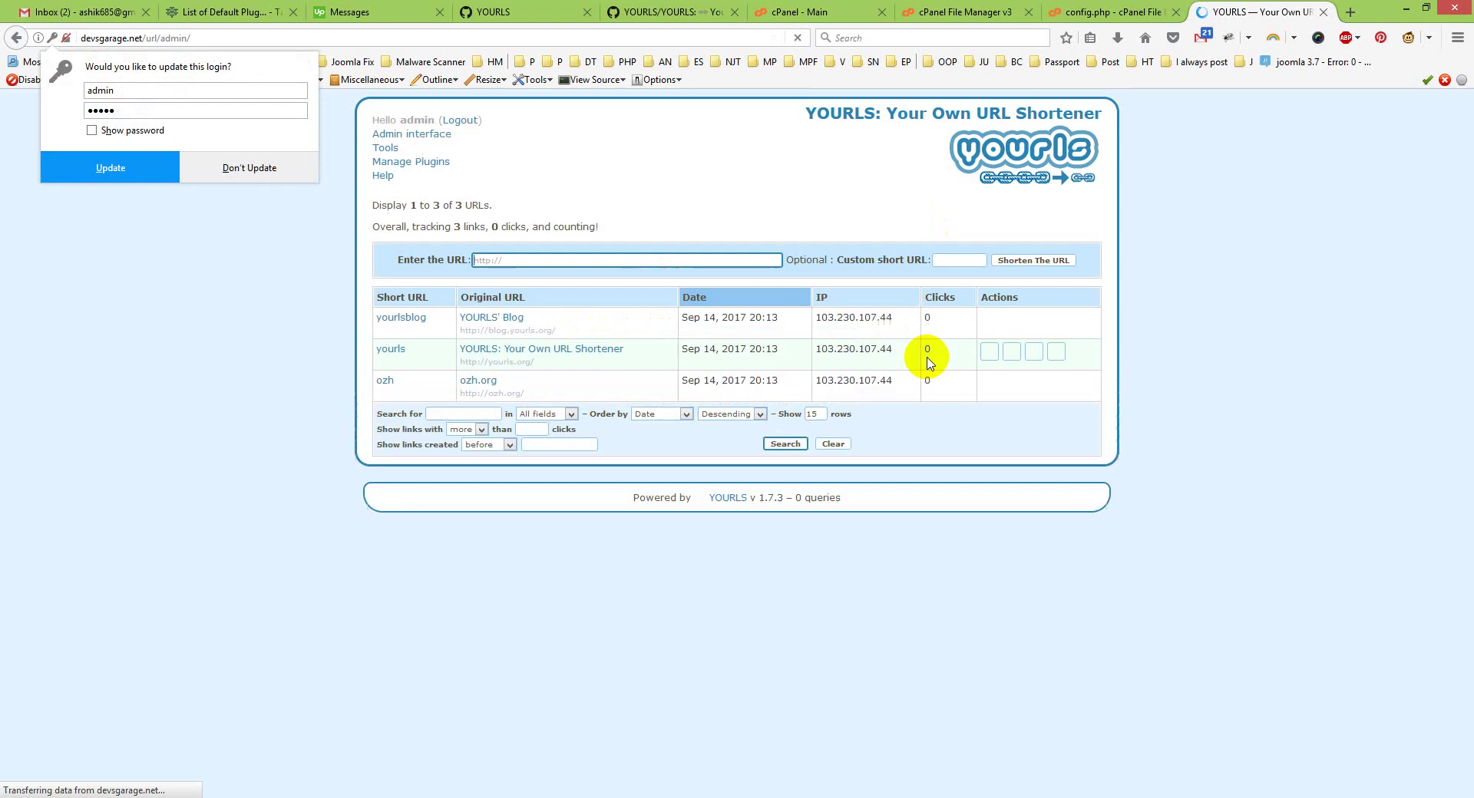
Step: Dismiss Firefox's save-login prompt and try the URL and custom short URL fields
left_click(931, 361)
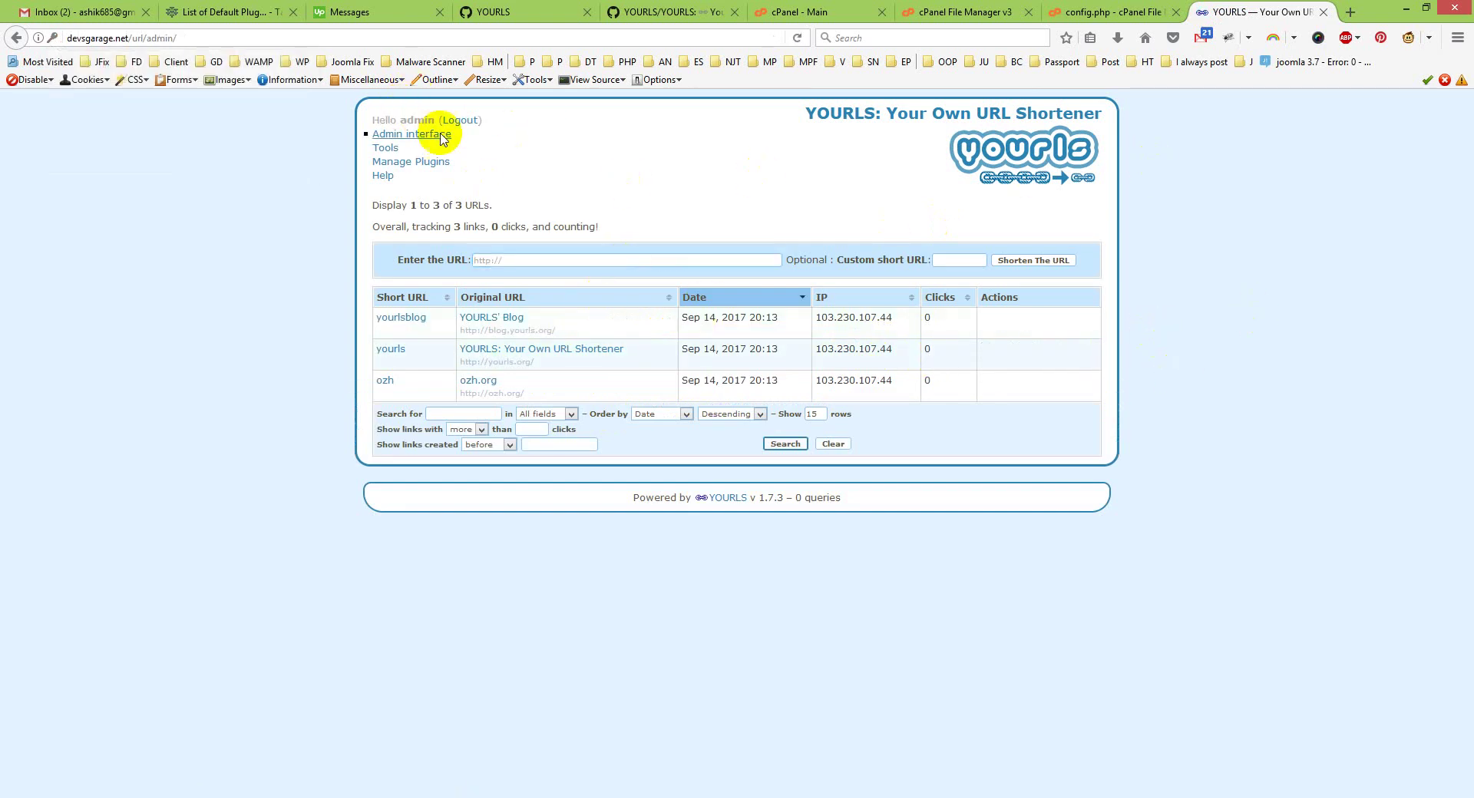
left_click(529, 260)
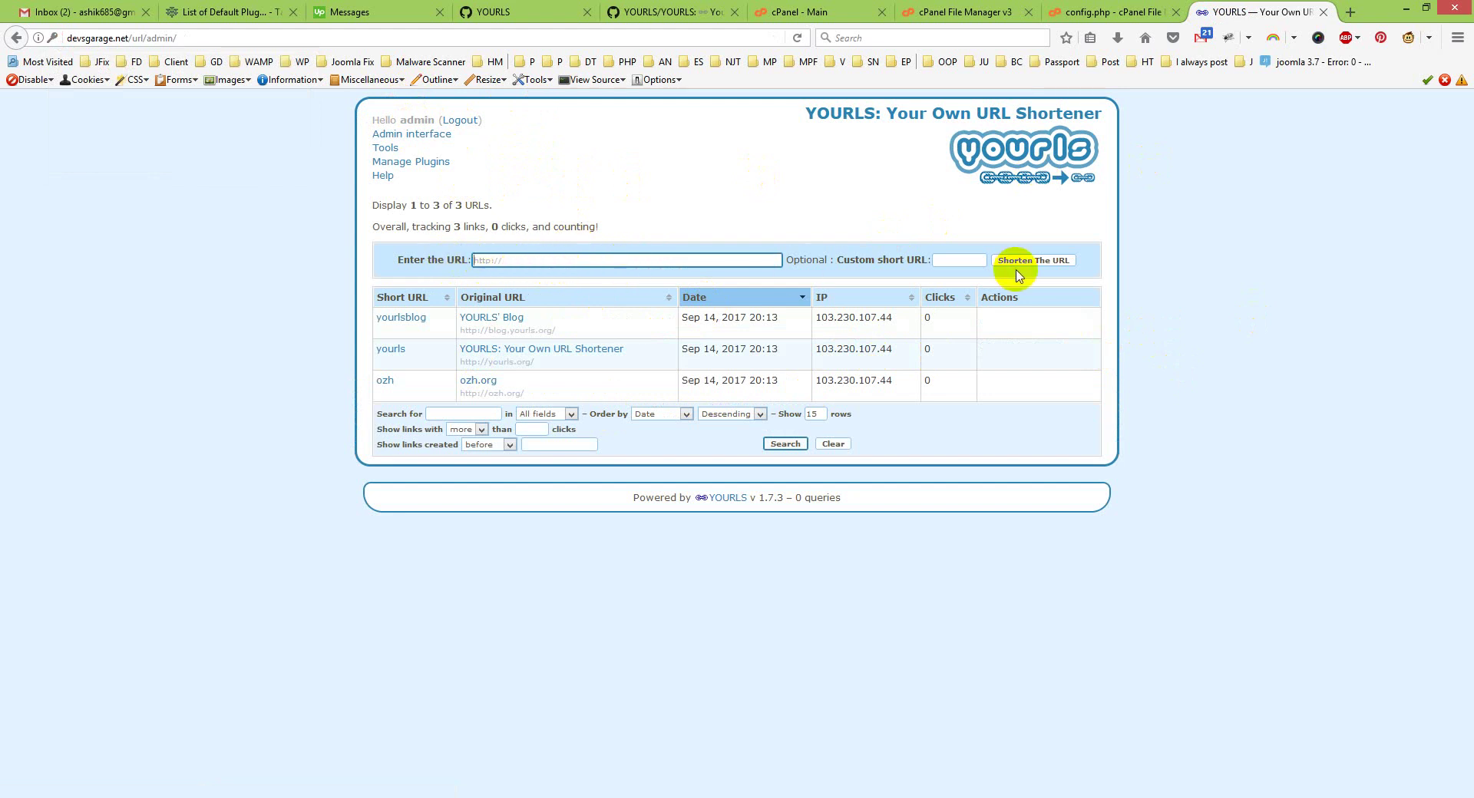
left_click(962, 259)
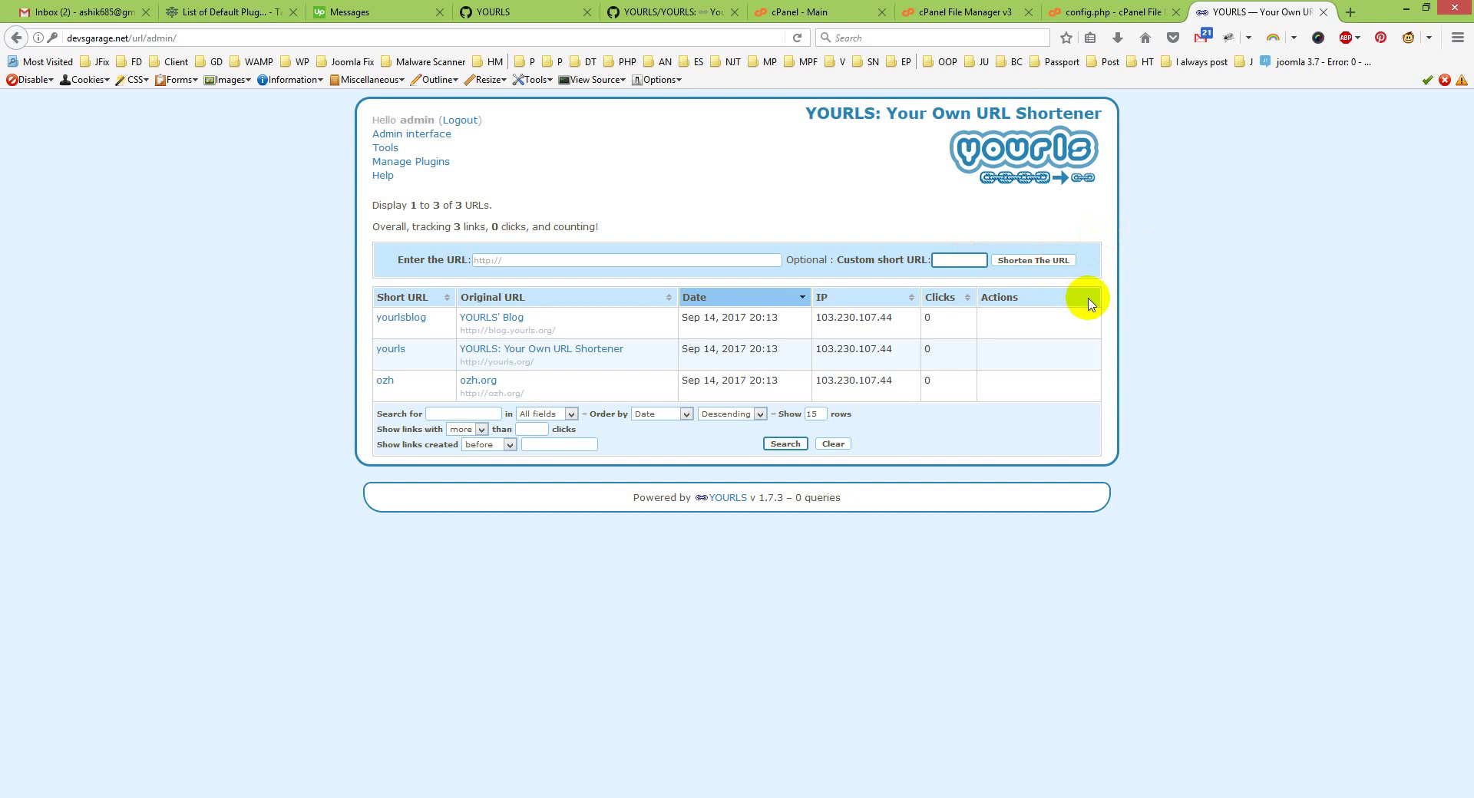
Step: Show the presentation's final slide 10, 'End'
key("alt+Tab")
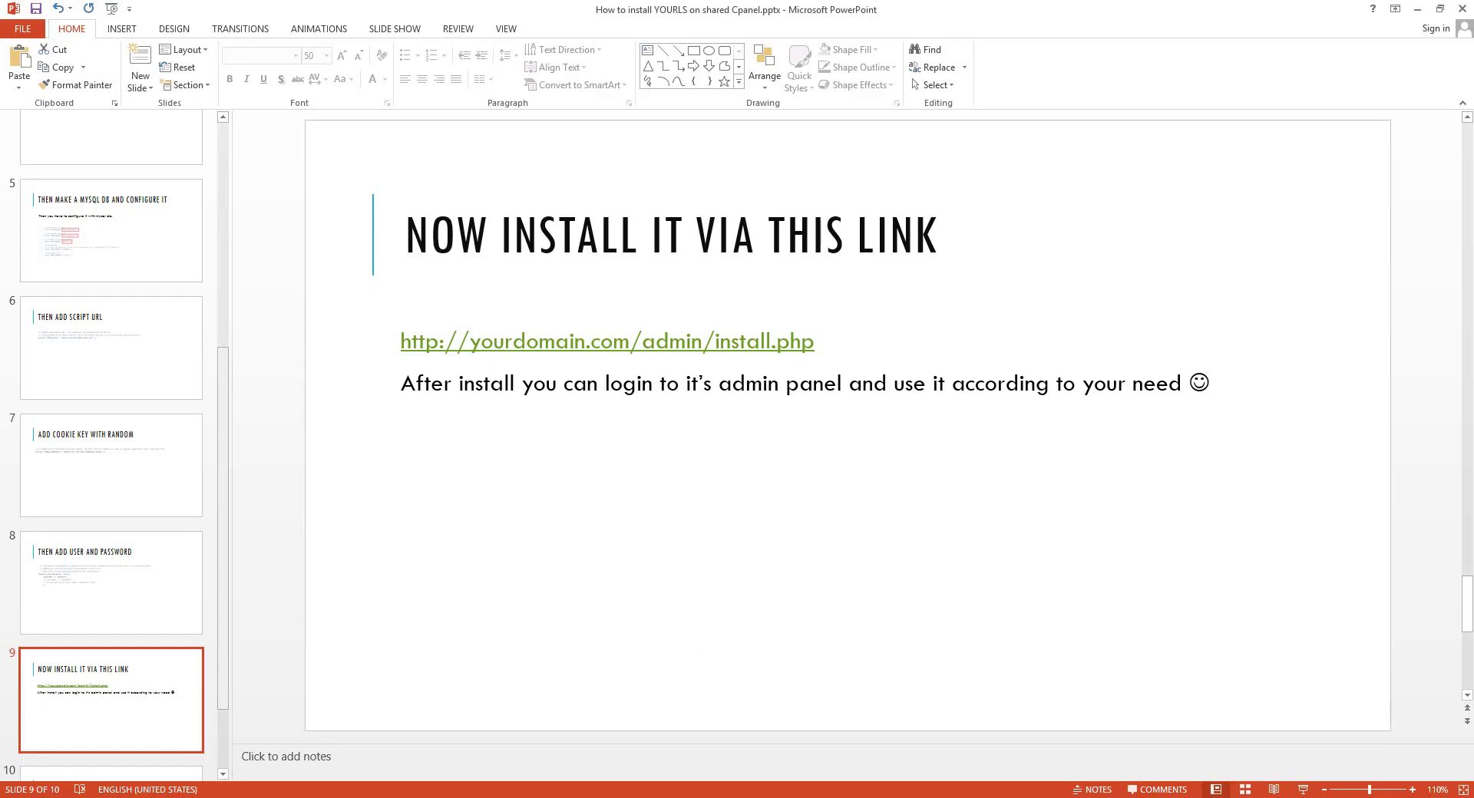
scroll(201, 686, "down", 3)
left_click(196, 689)
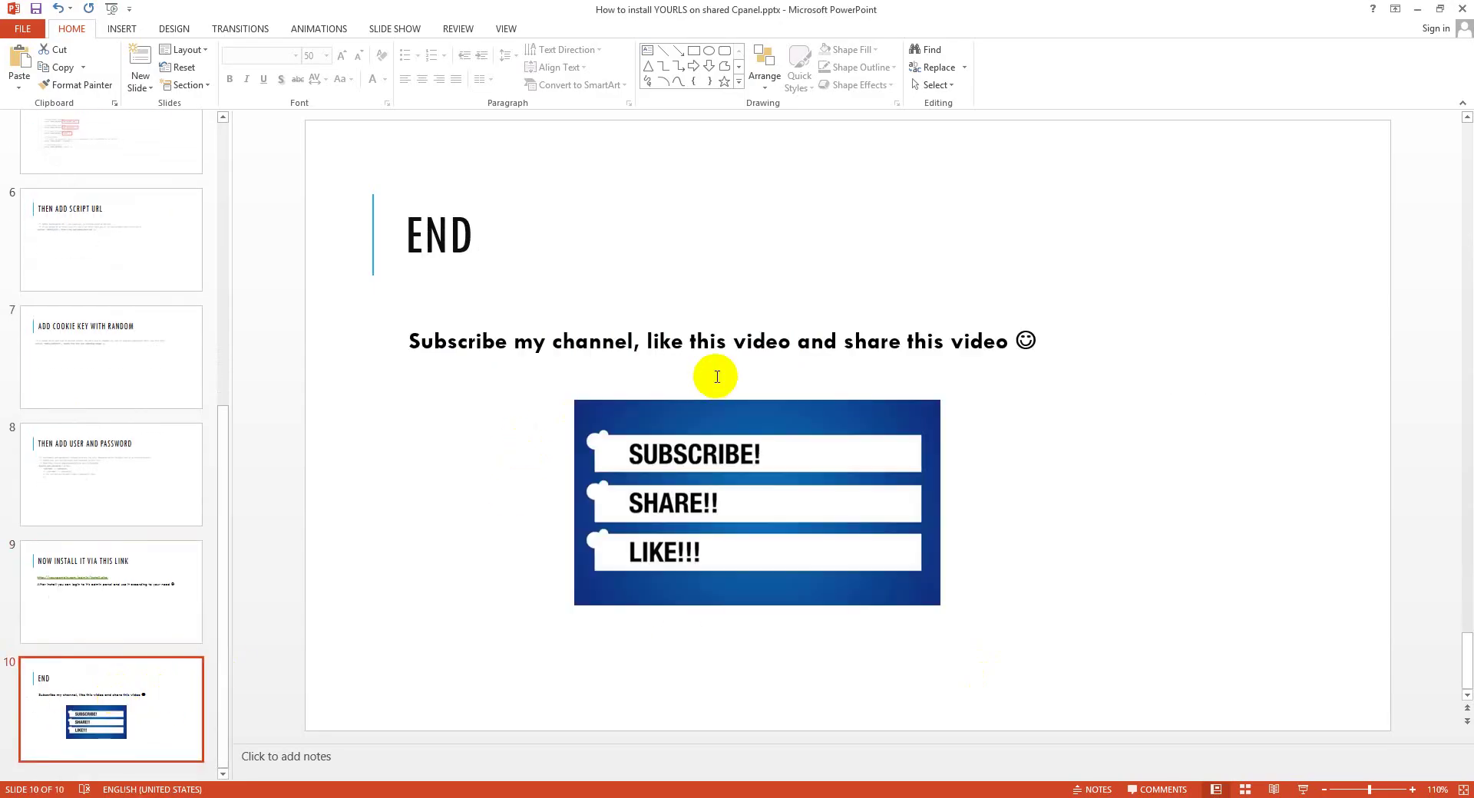